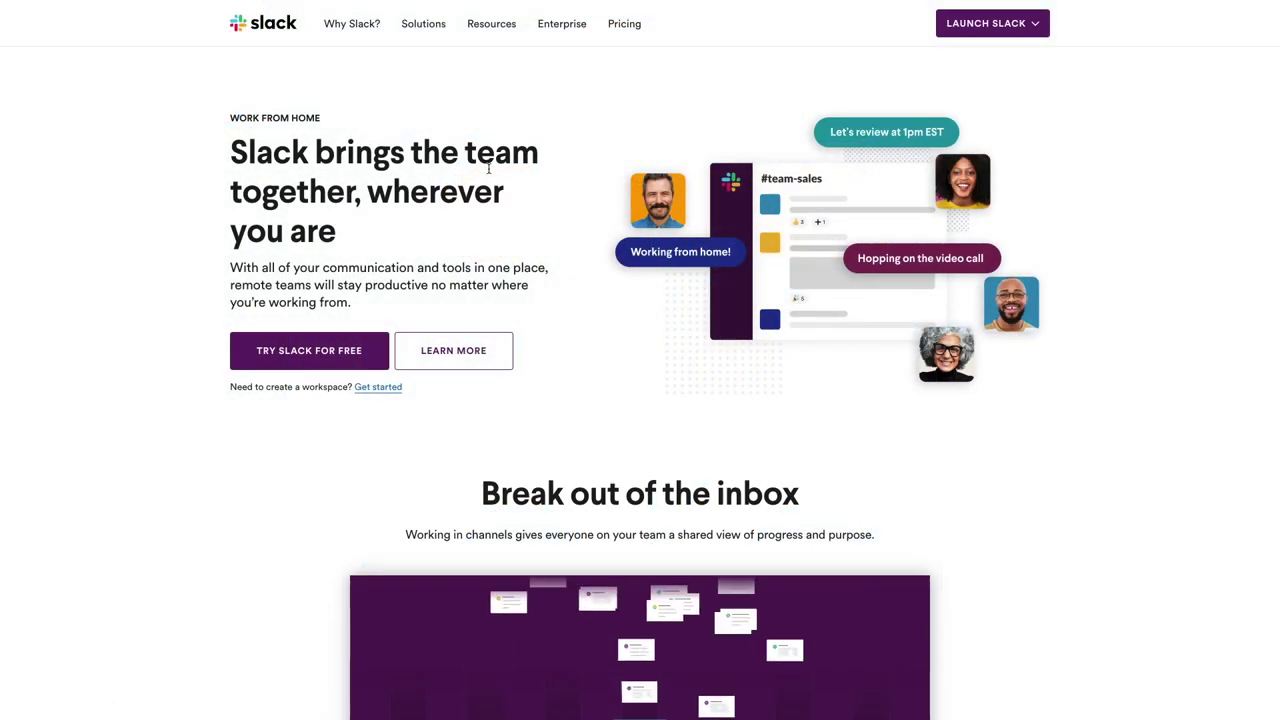
Scroll down through the Slack homepage
scroll(446, 403, "down", 8)
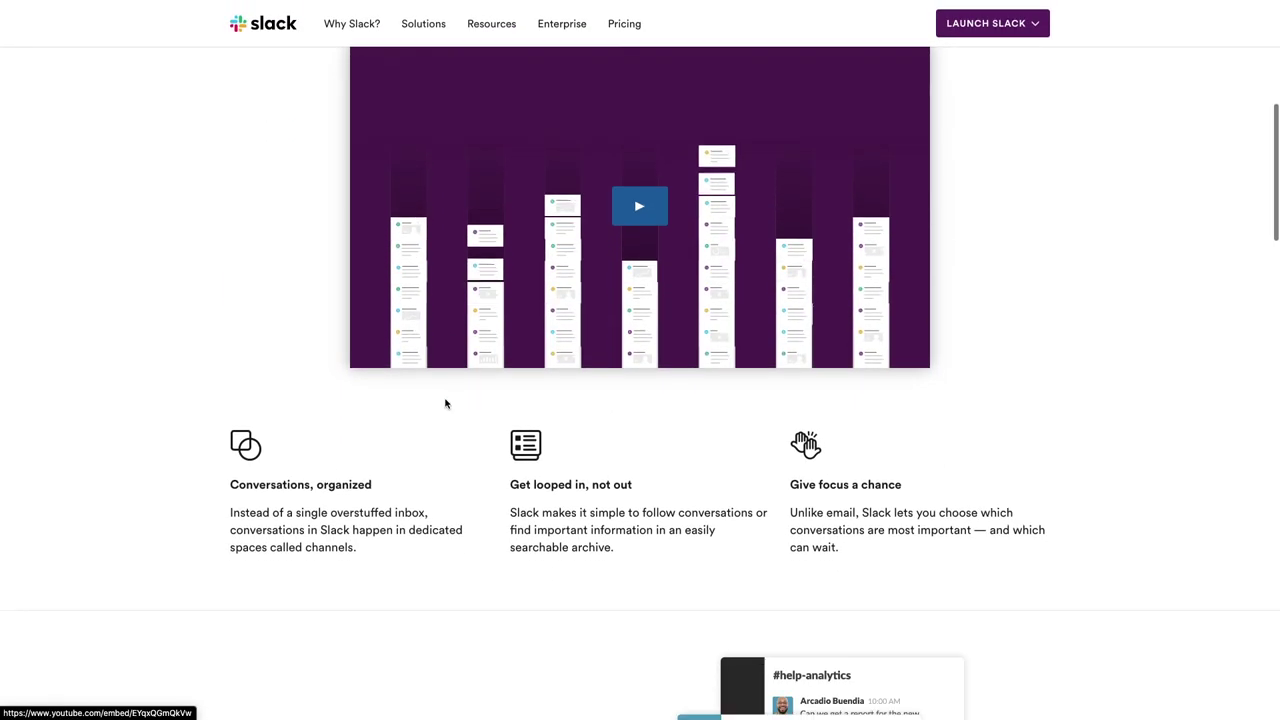
scroll(446, 403, "down", 6)
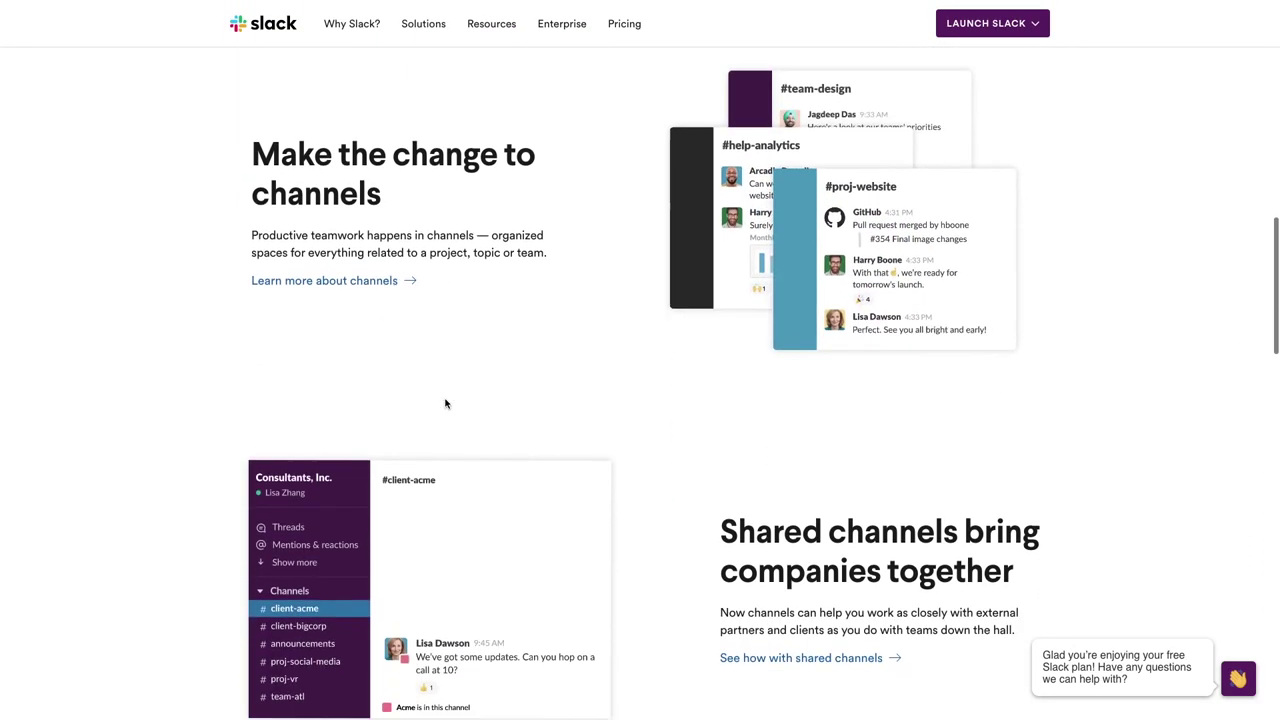
scroll(446, 403, "down", 9)
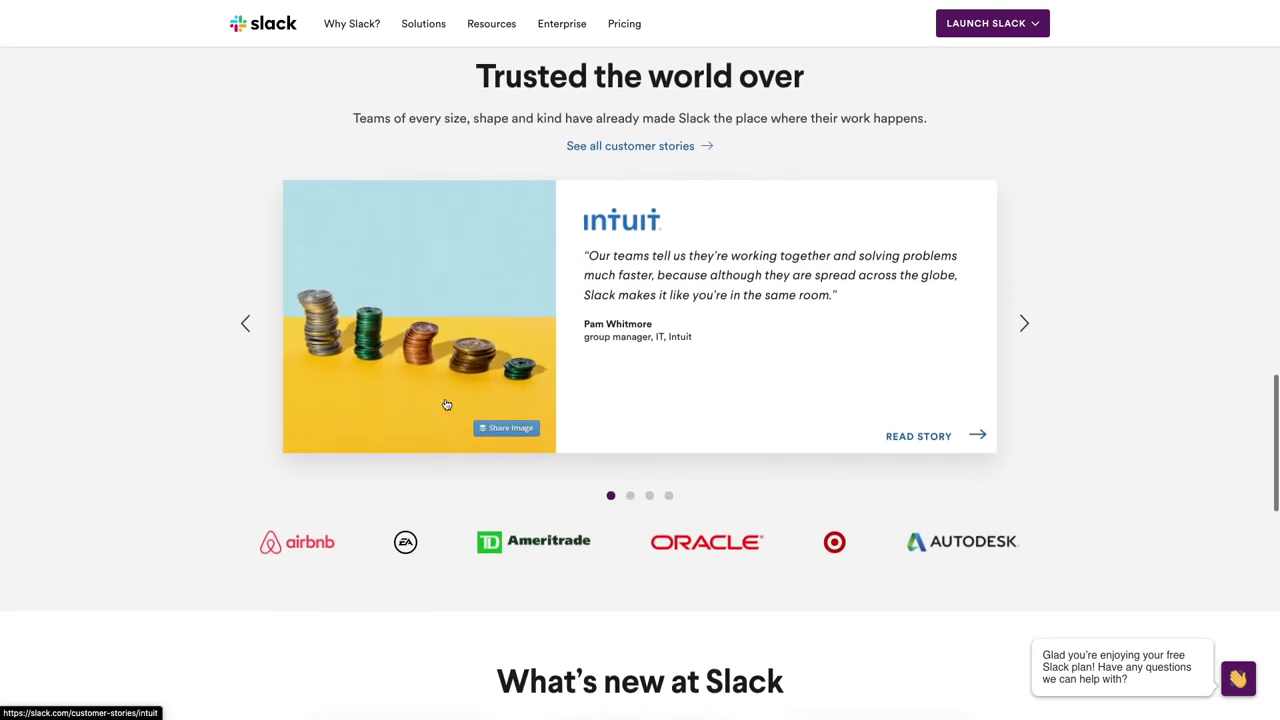
scroll(446, 403, "down", 8)
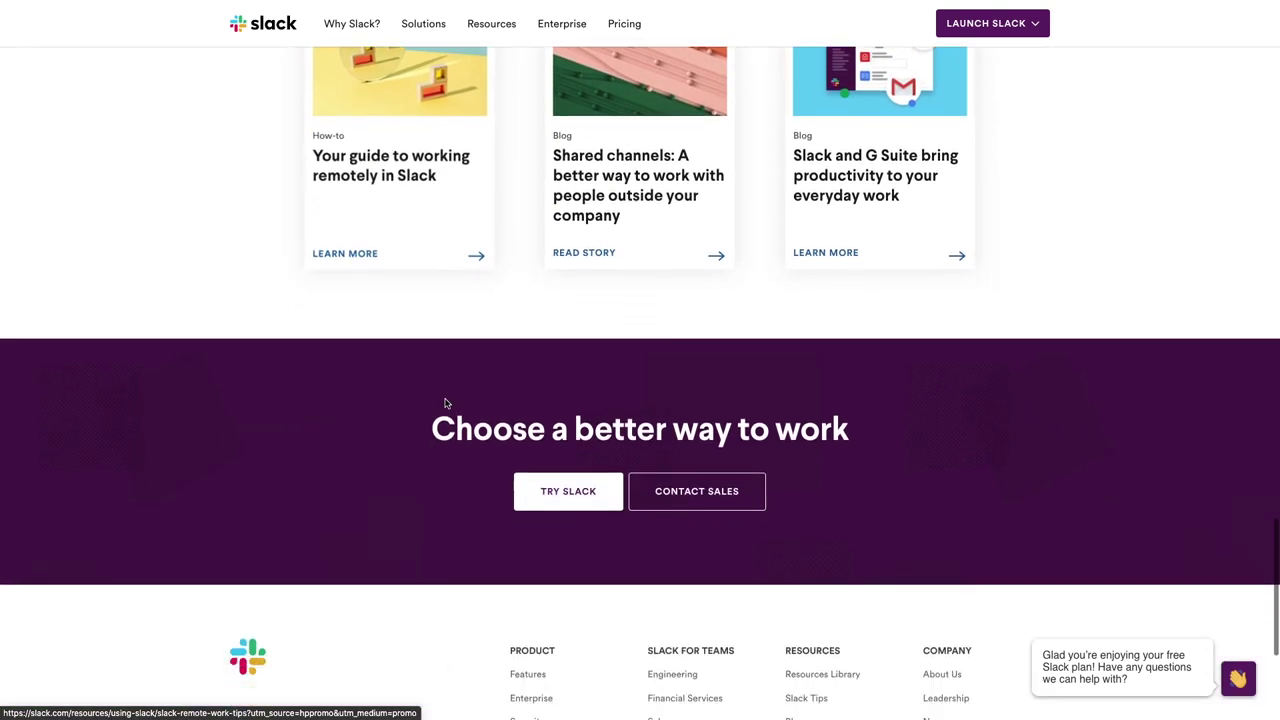
scroll(446, 403, "down", 2)
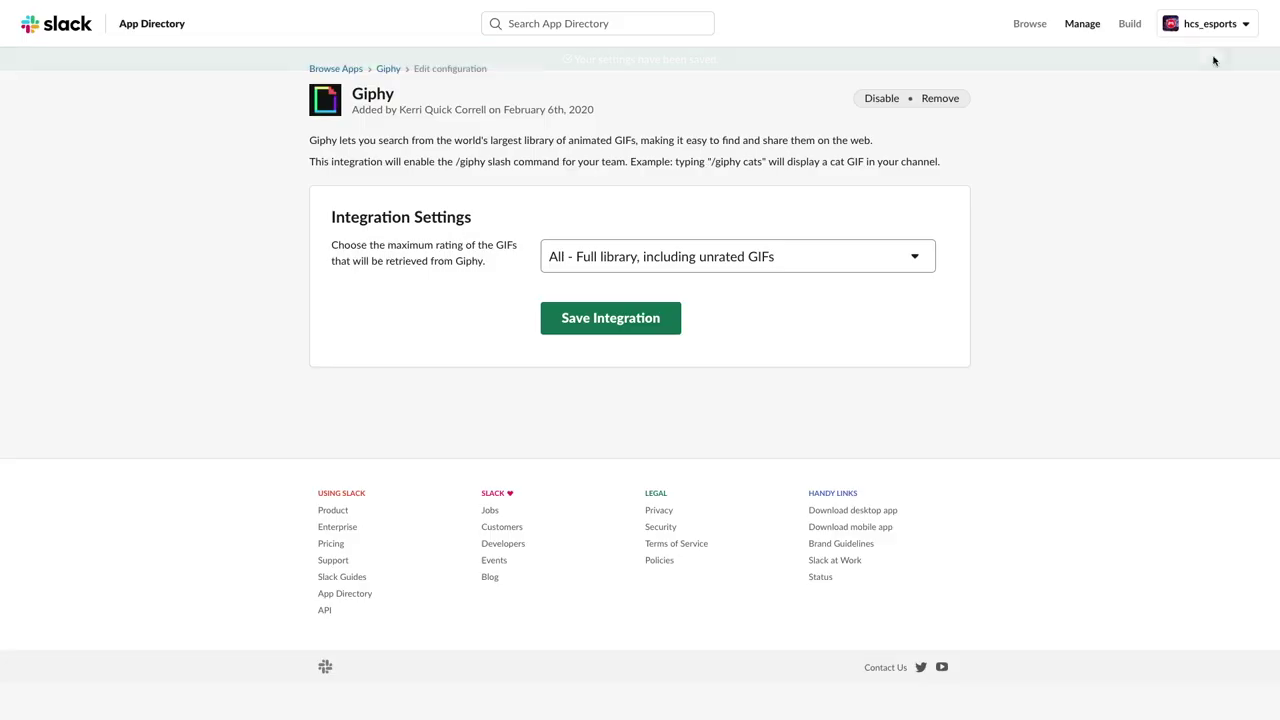
Sign in to another workspace by entering hcsinfluencers as the workspace URL
left_click(1195, 27)
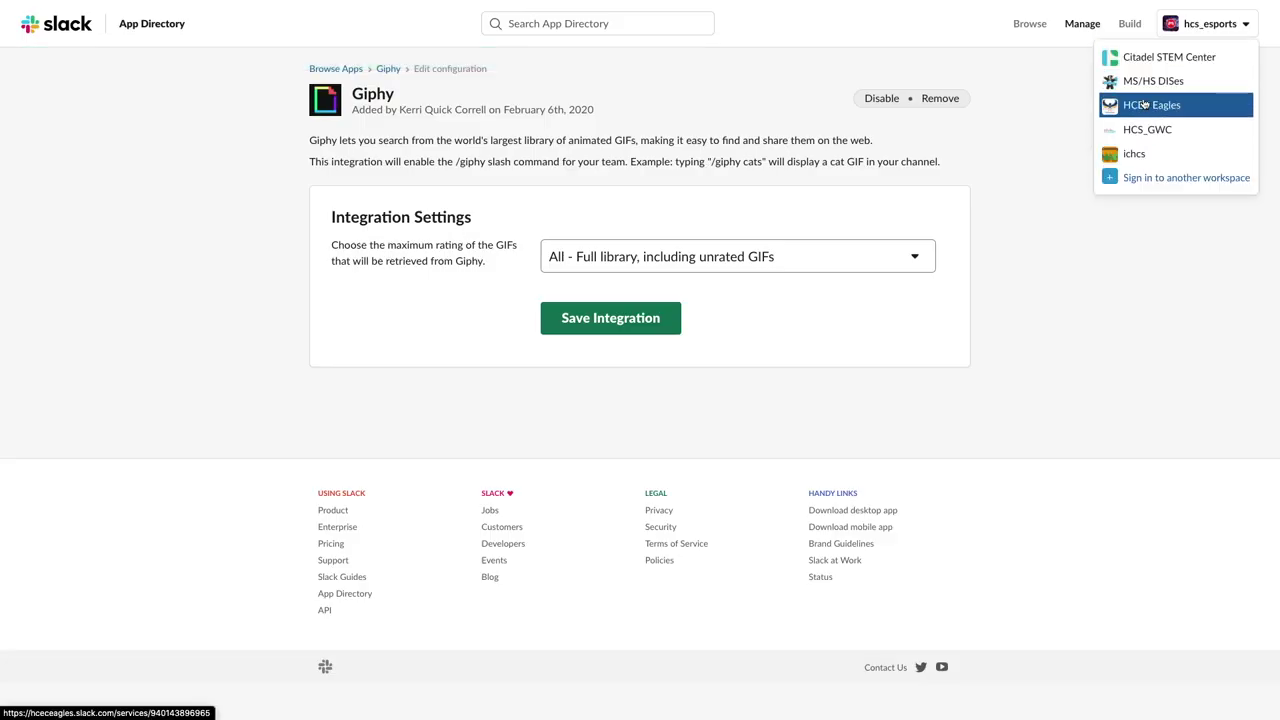
left_click(1151, 179)
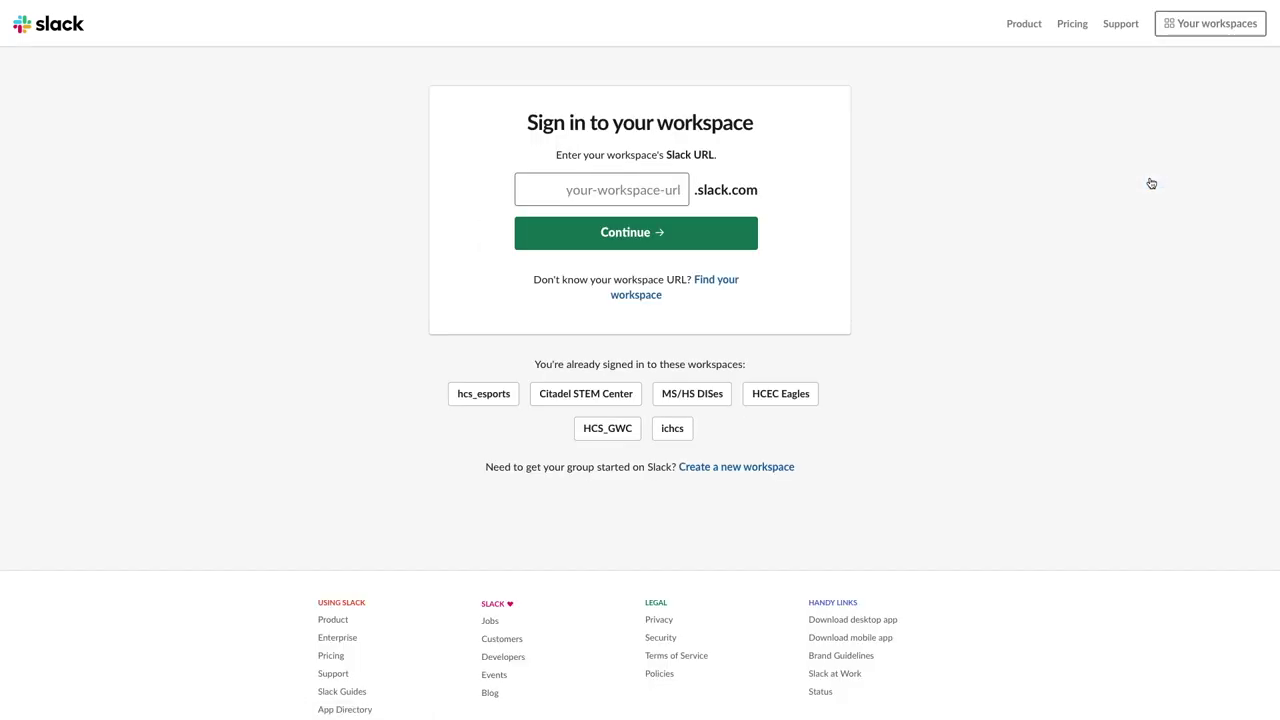
type("hcsinfluencers")
key("Return")
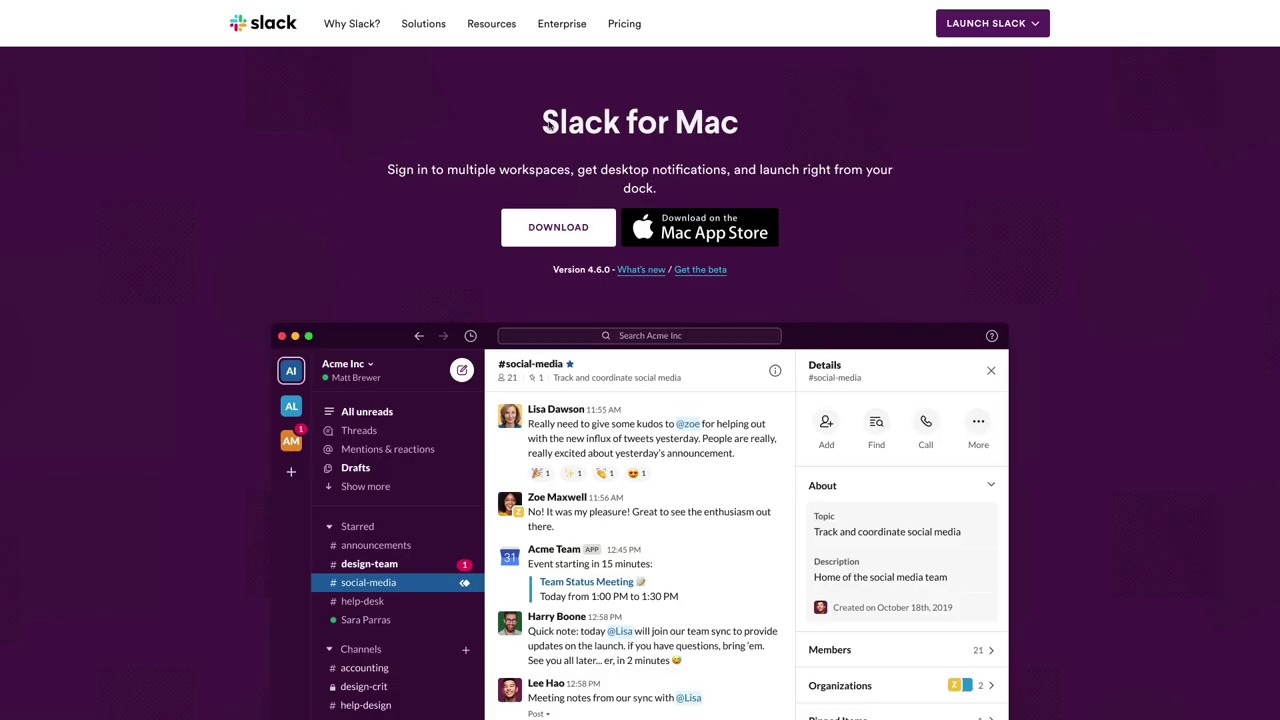
Browse the Slack desktop download page and leave the browser's full-screen view
scroll(603, 160, "down", 5)
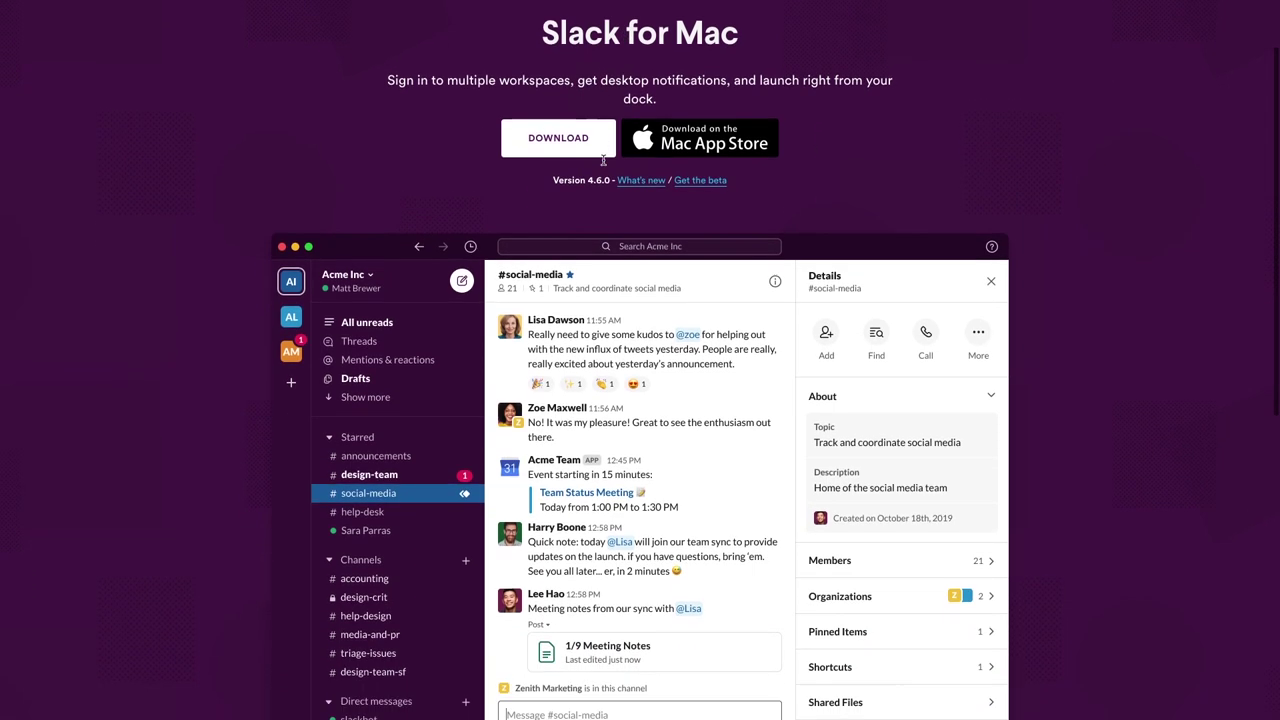
scroll(603, 163, "down", 3)
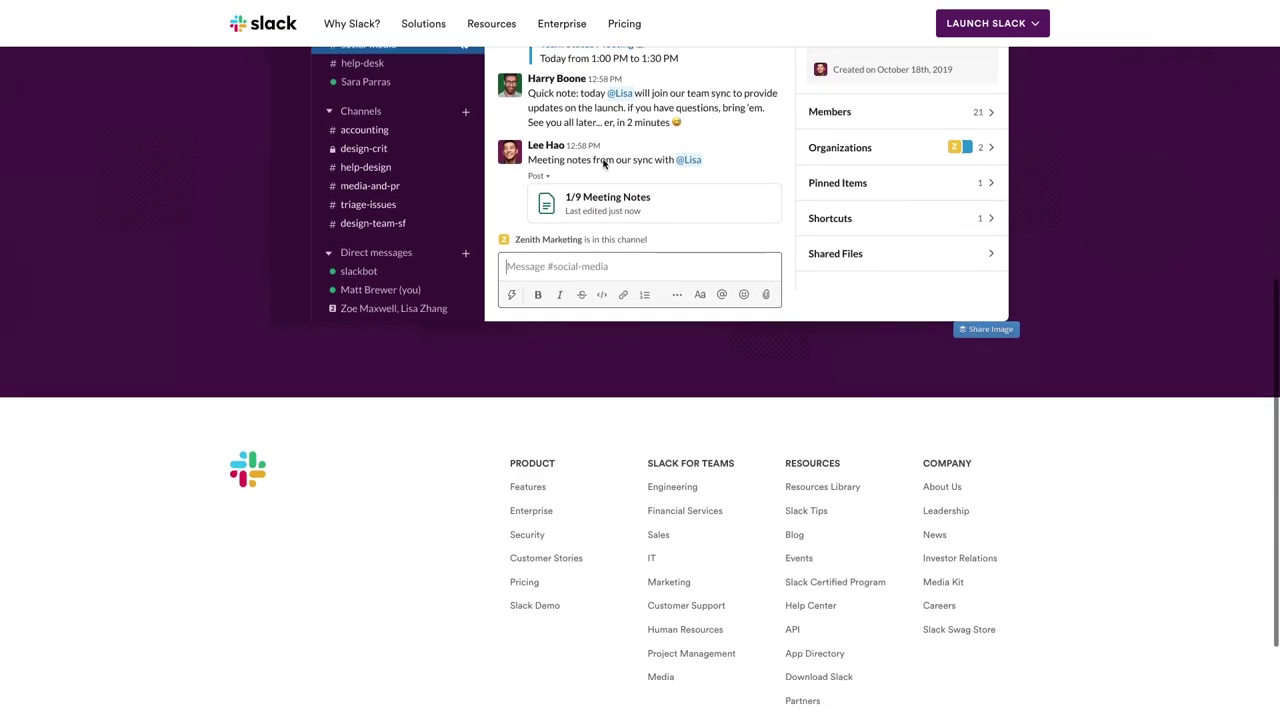
scroll(603, 163, "up", 8)
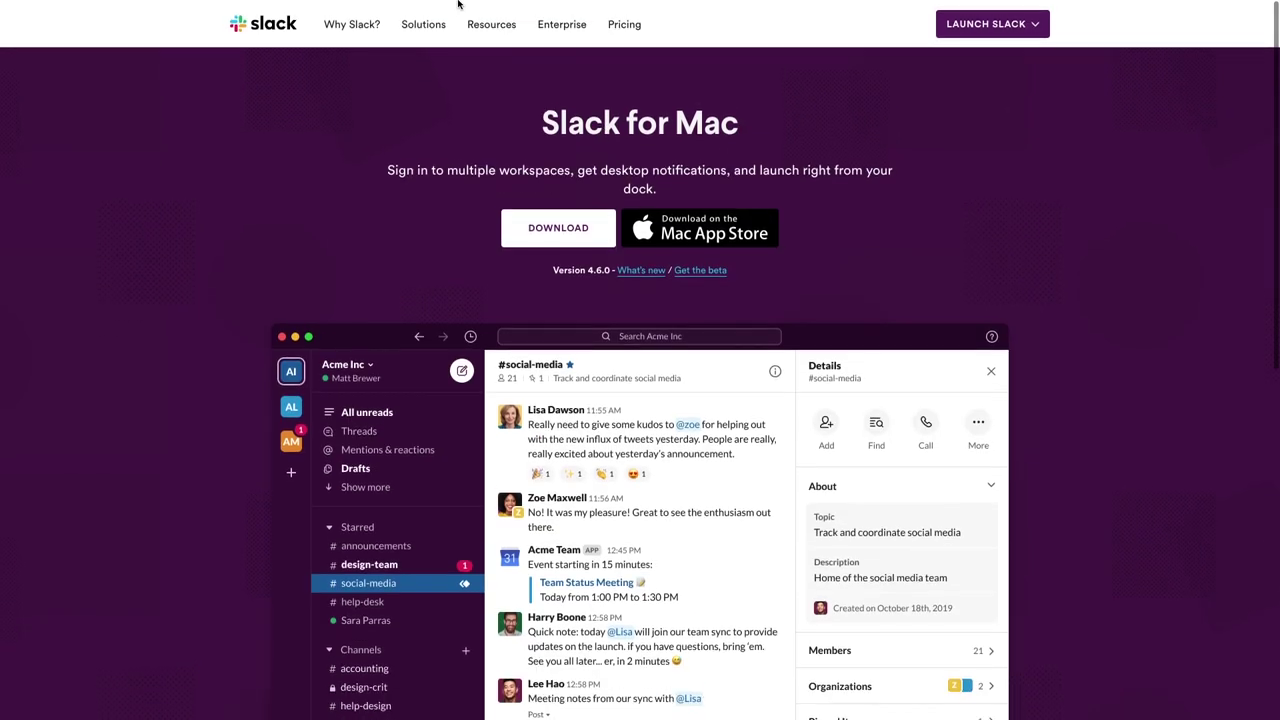
mouse_move(378, 5)
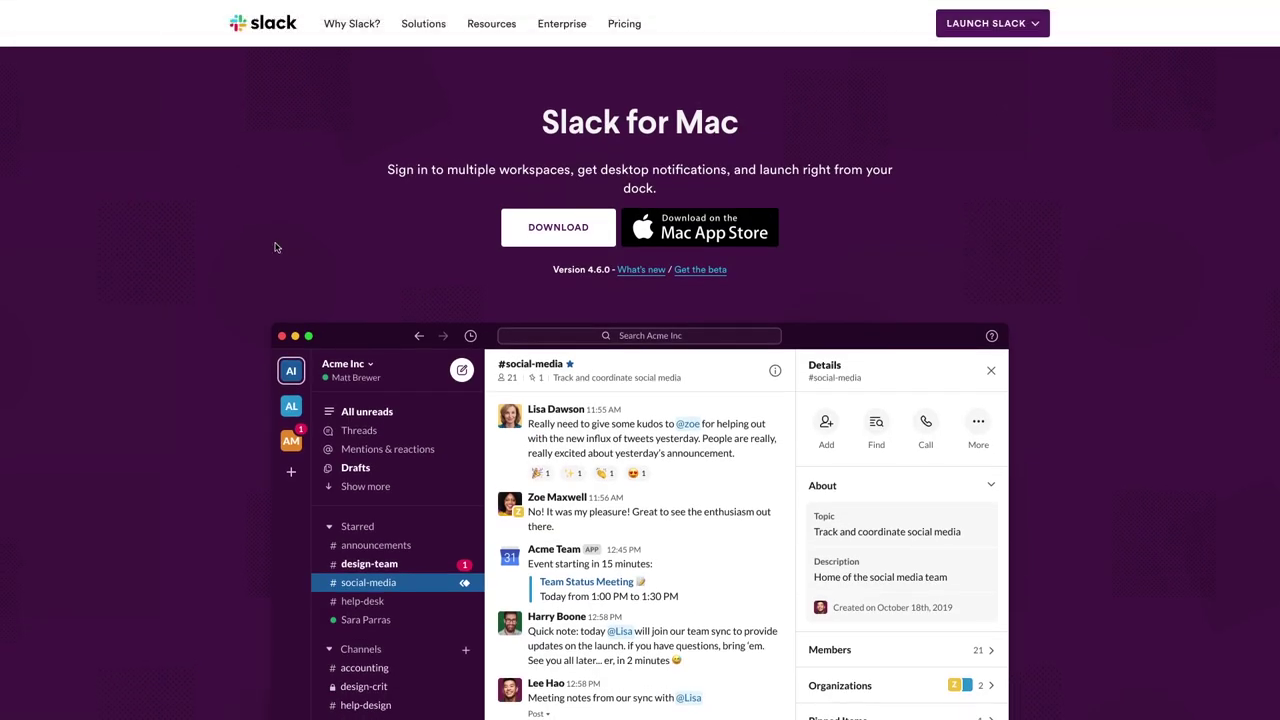
key("super+shift+f")
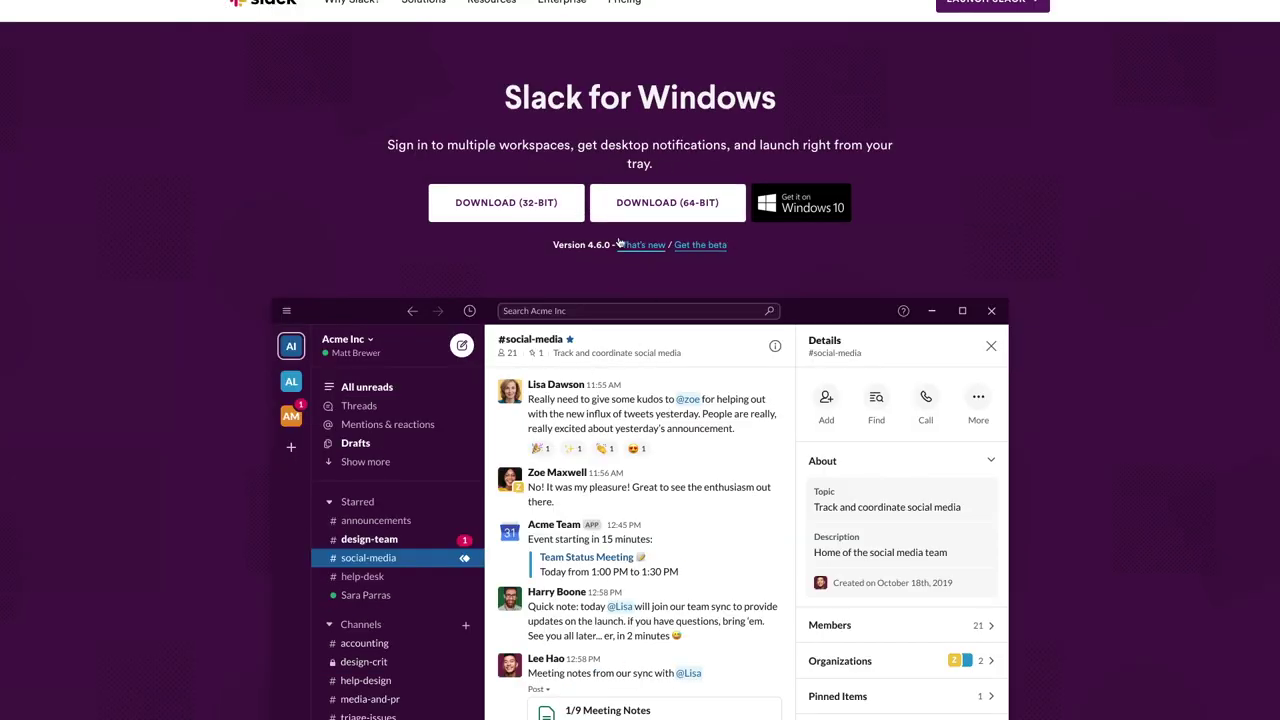
scroll(630, 153, "down", 5)
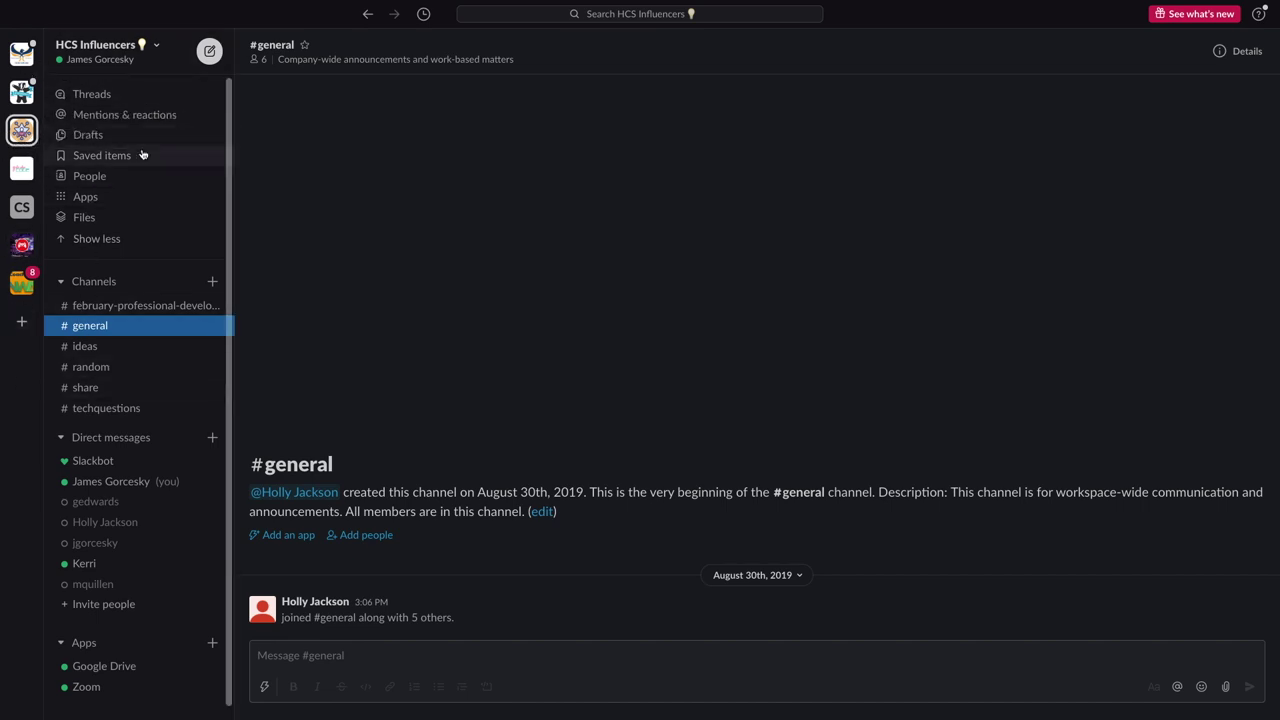
scroll(194, 183, "down", 1)
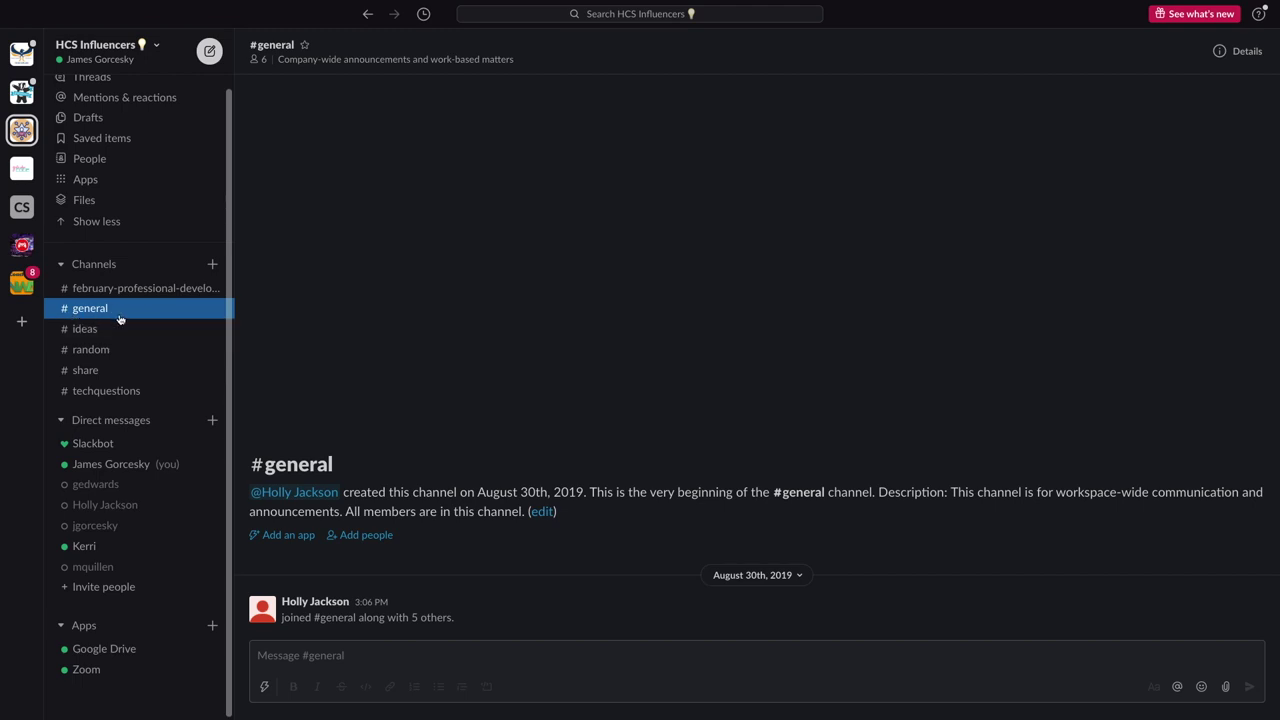
Post the #general introduction with 'Edtech Task Force' bold and 'Black Water middle school' italic
left_click(293, 656)
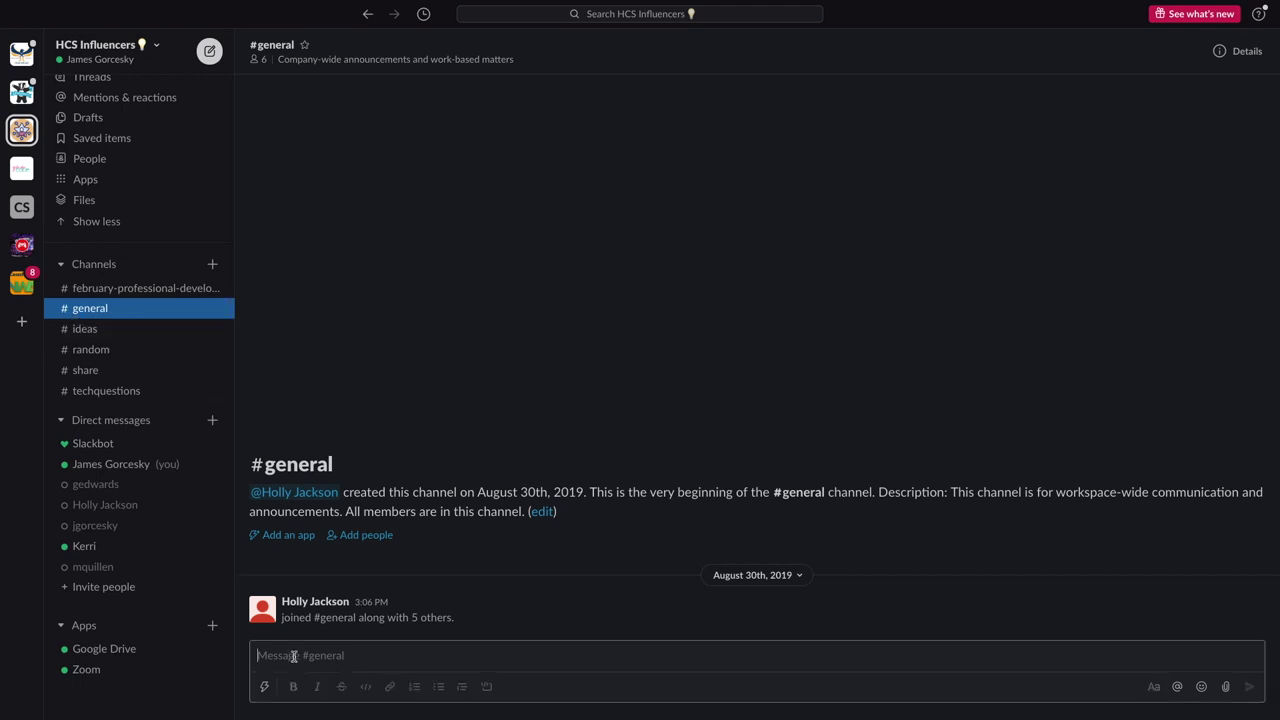
type("Hi ev")
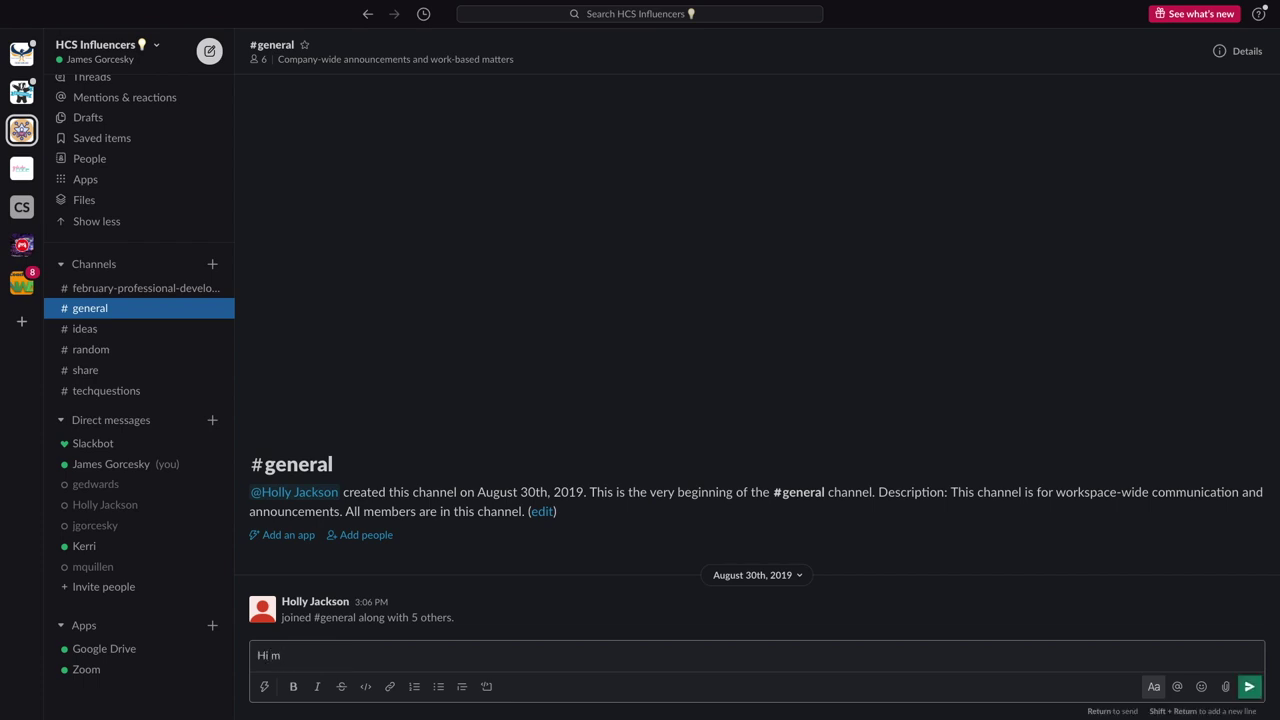
type("group of teachers that some of you may have known of as the Edtech T")
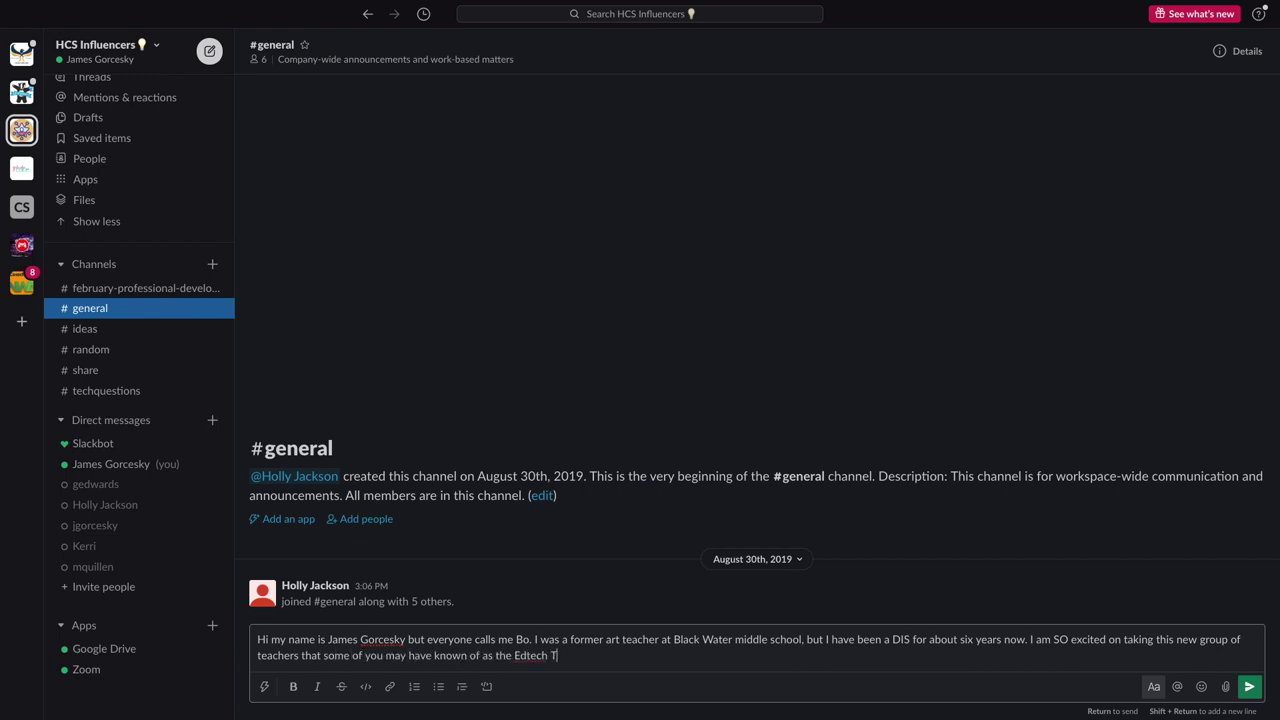
type("ask Force. but now you will be influencing your peers with aspects of S")
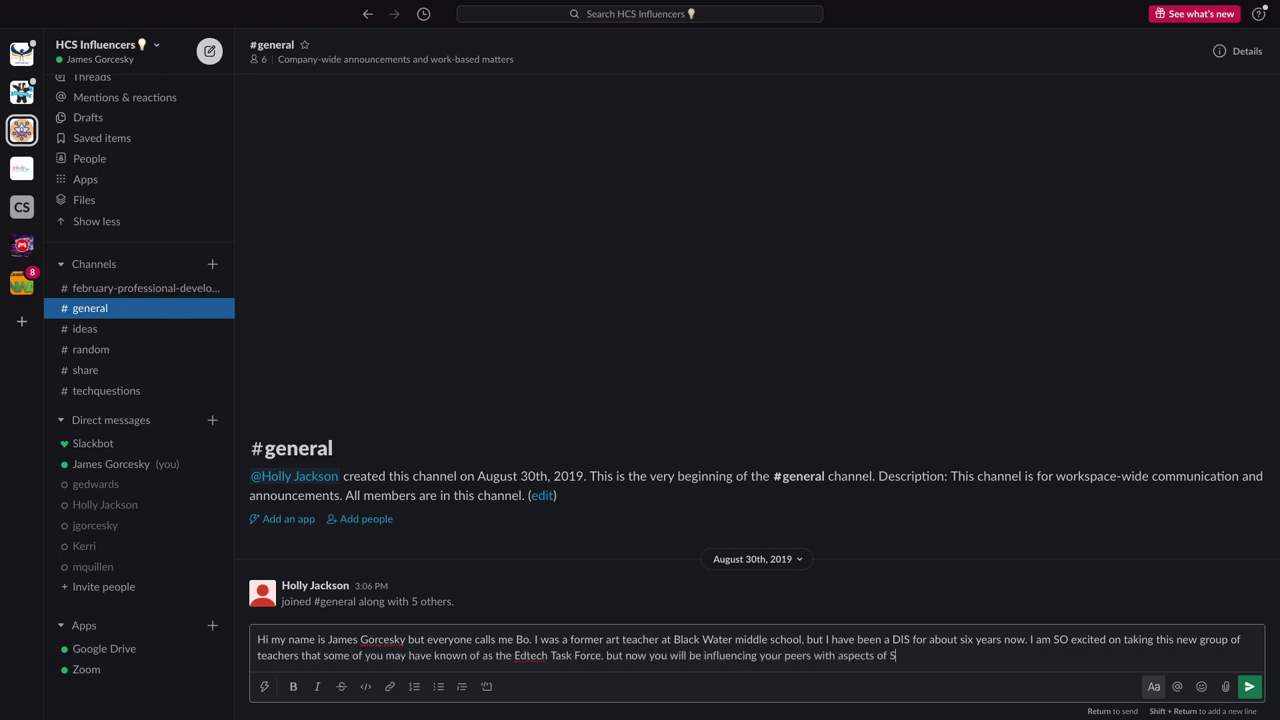
type("ocial Emotional learning. :)")
left_click_drag(514, 655, 802, 639)
key("ctrl+b")
left_click(765, 643)
left_click(317, 686)
left_click(1045, 657)
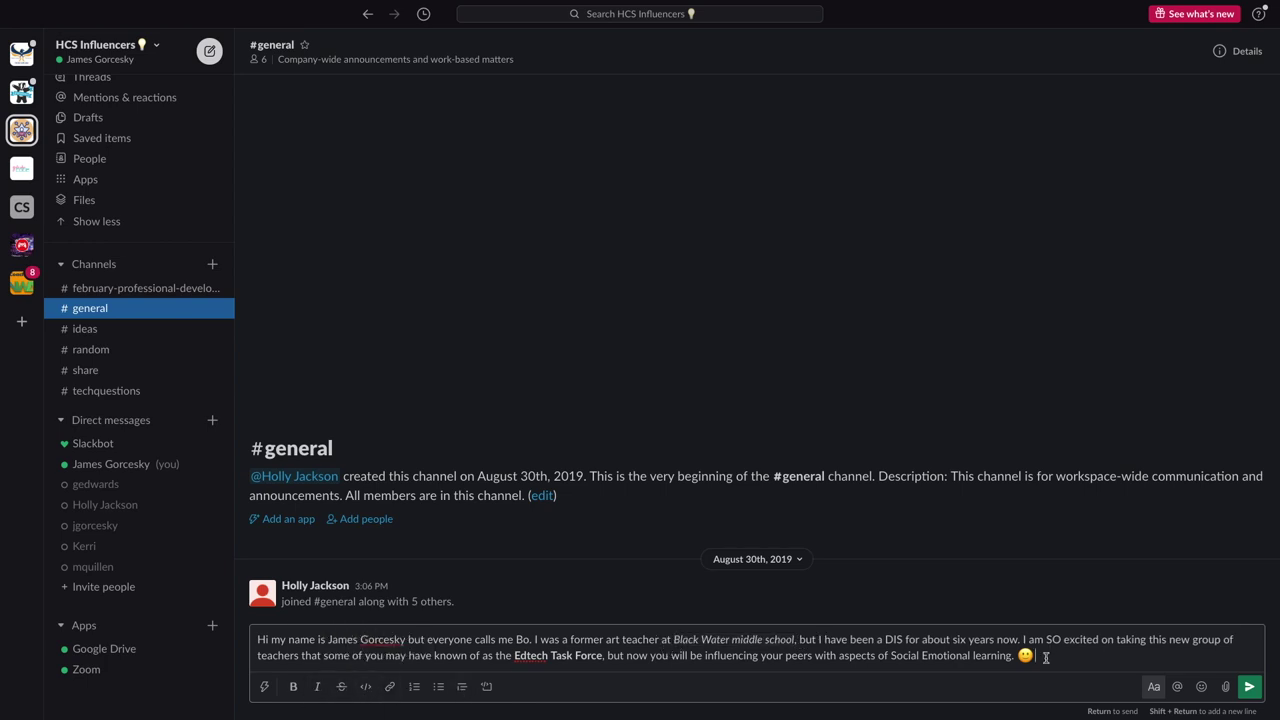
key("Return")
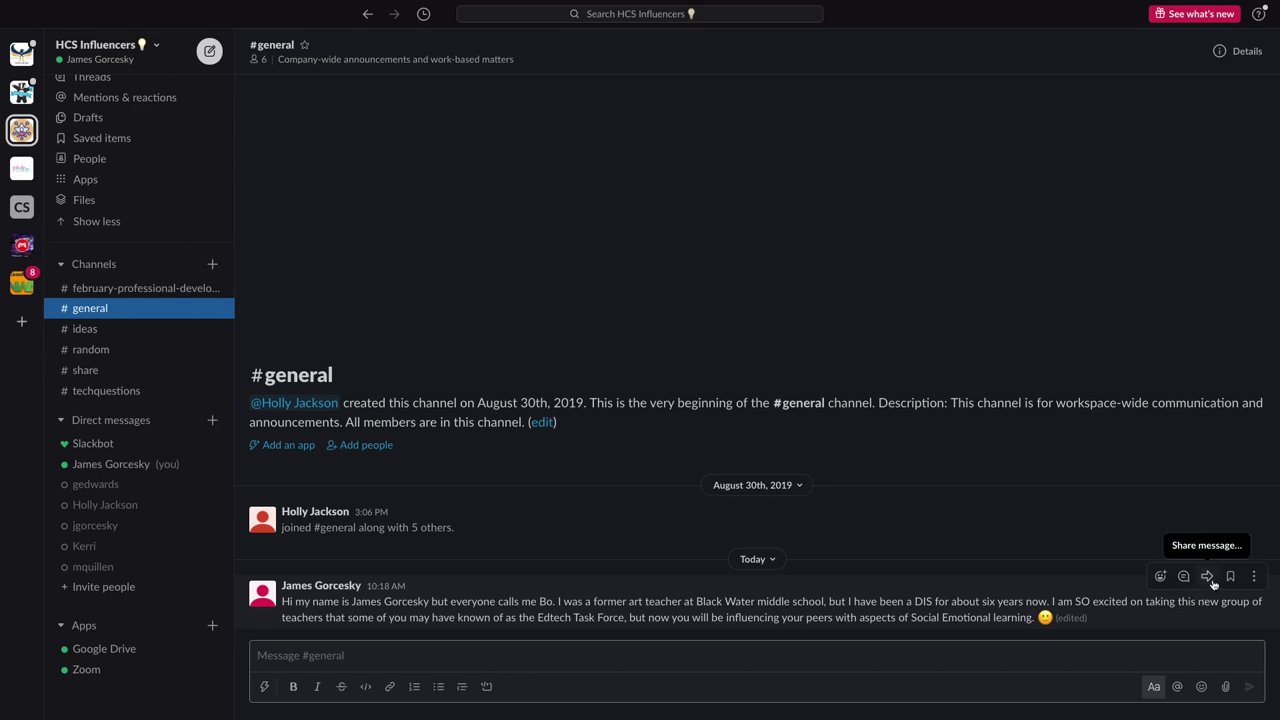
Edit the introduction to add a new line about edutainment videos and 80s/90s commercials
left_click(1255, 577)
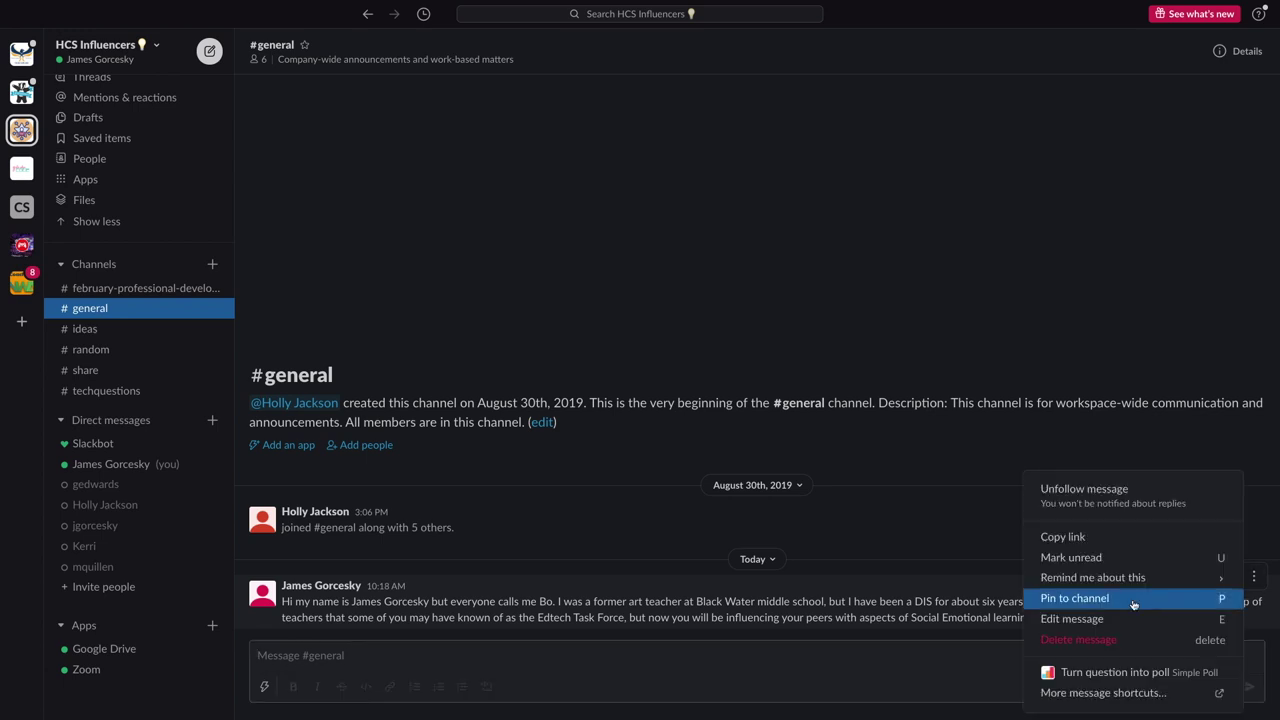
left_click(1119, 621)
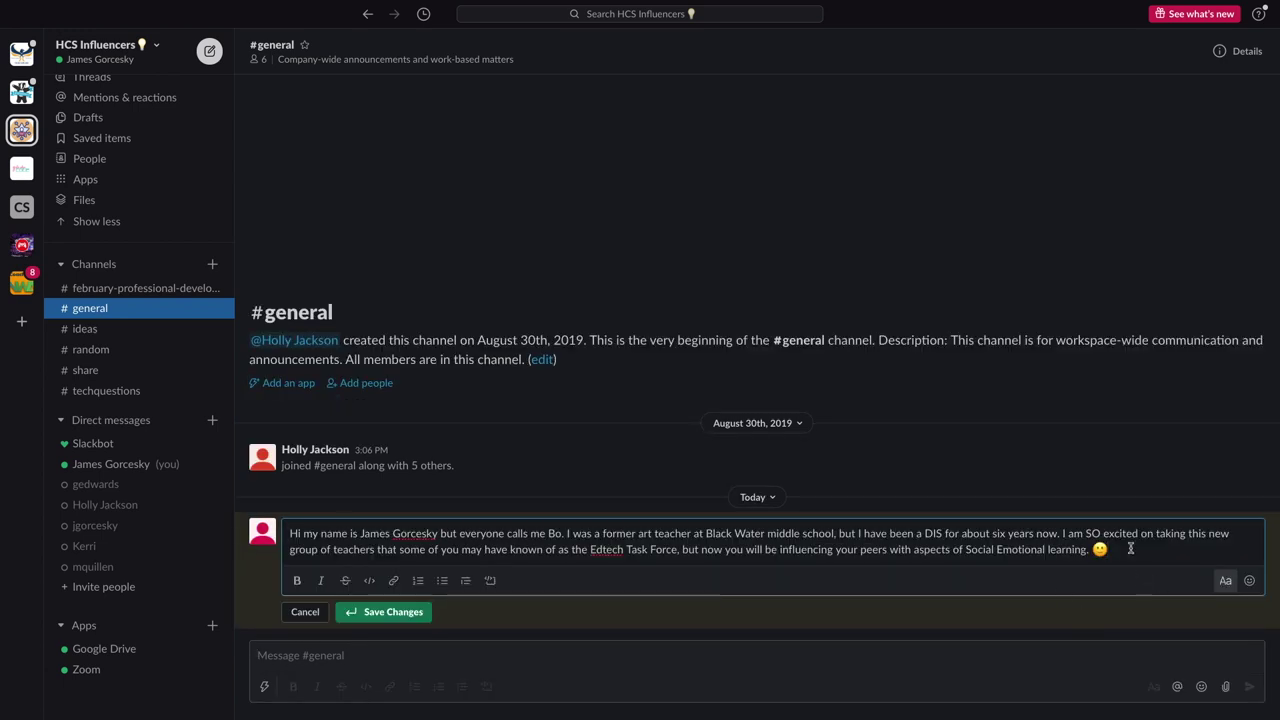
key("shift+Return")
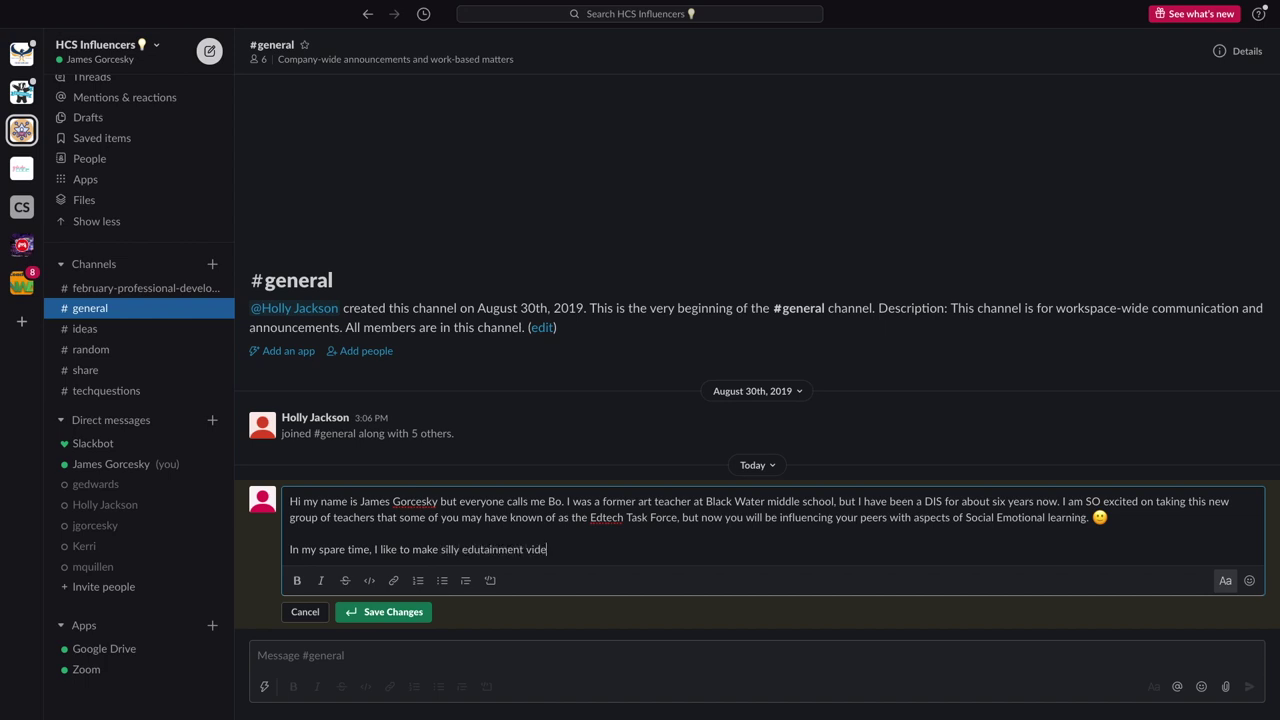
type("channel and edit old")
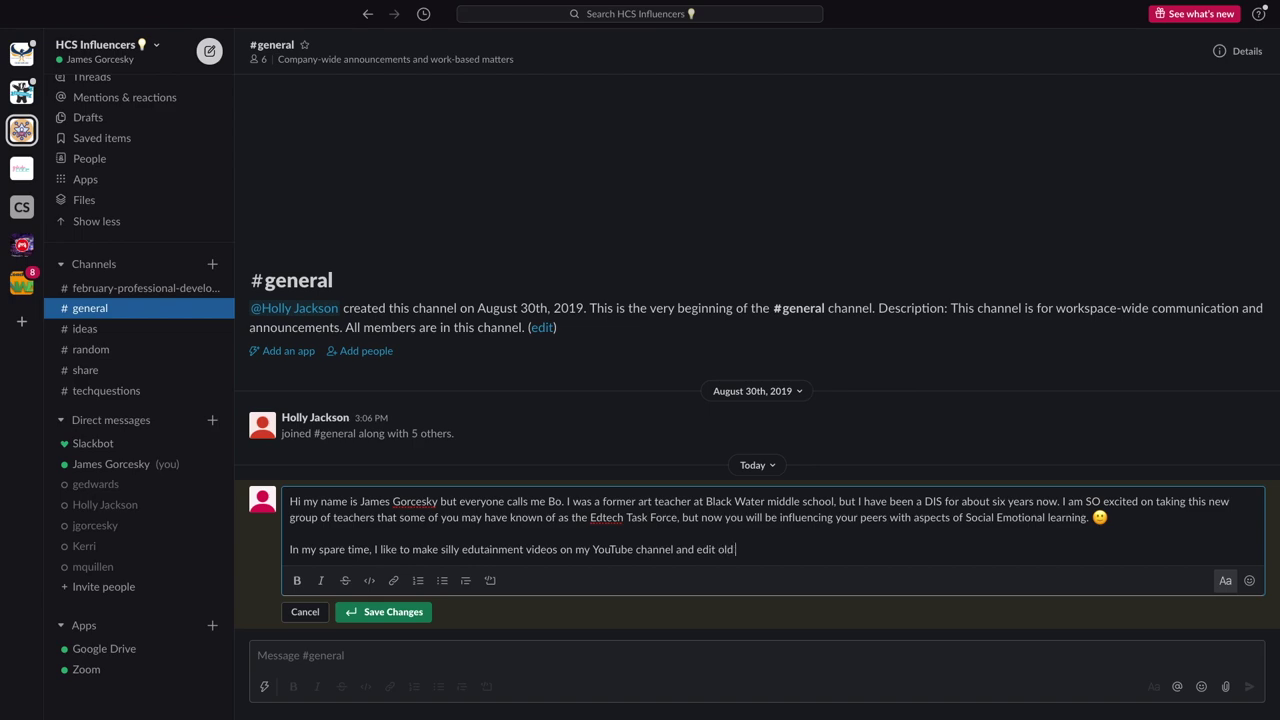
type(" commer")
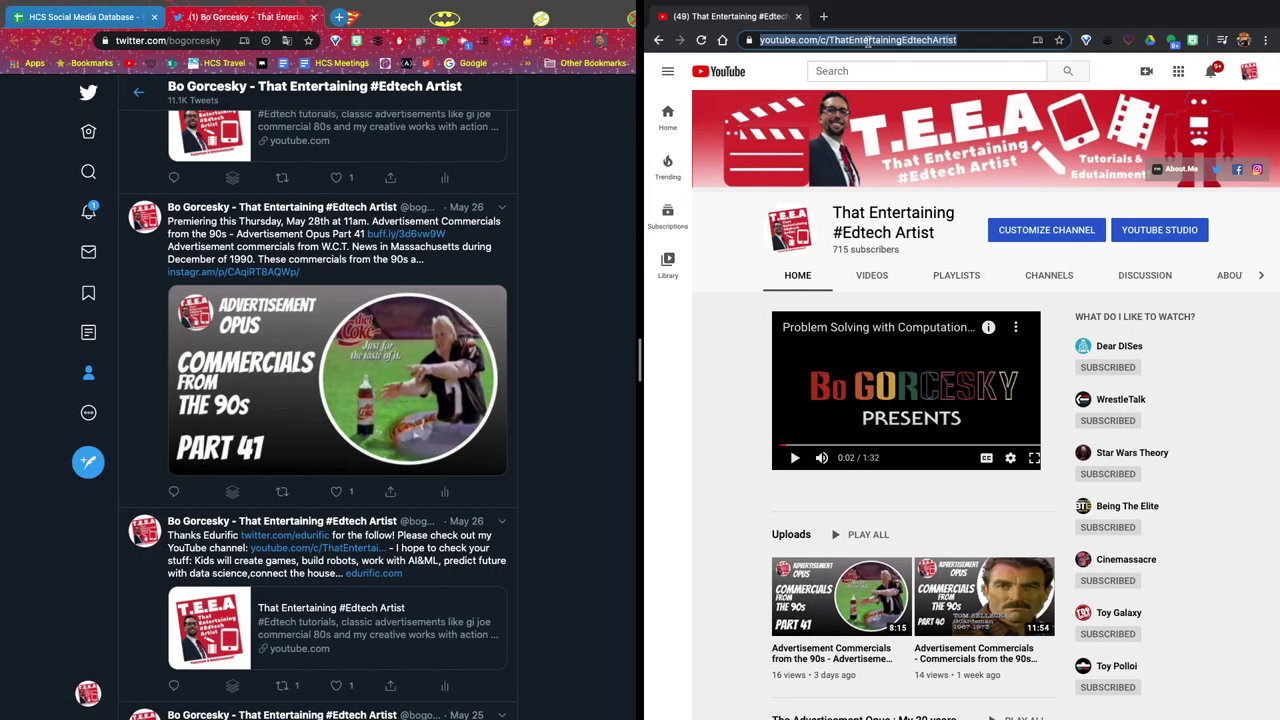
key("ctrl+Right")
Link 'my YouTube channel' to the pasted channel URL and save the edited introduction
left_click_drag(677, 549, 576, 549)
left_click(393, 581)
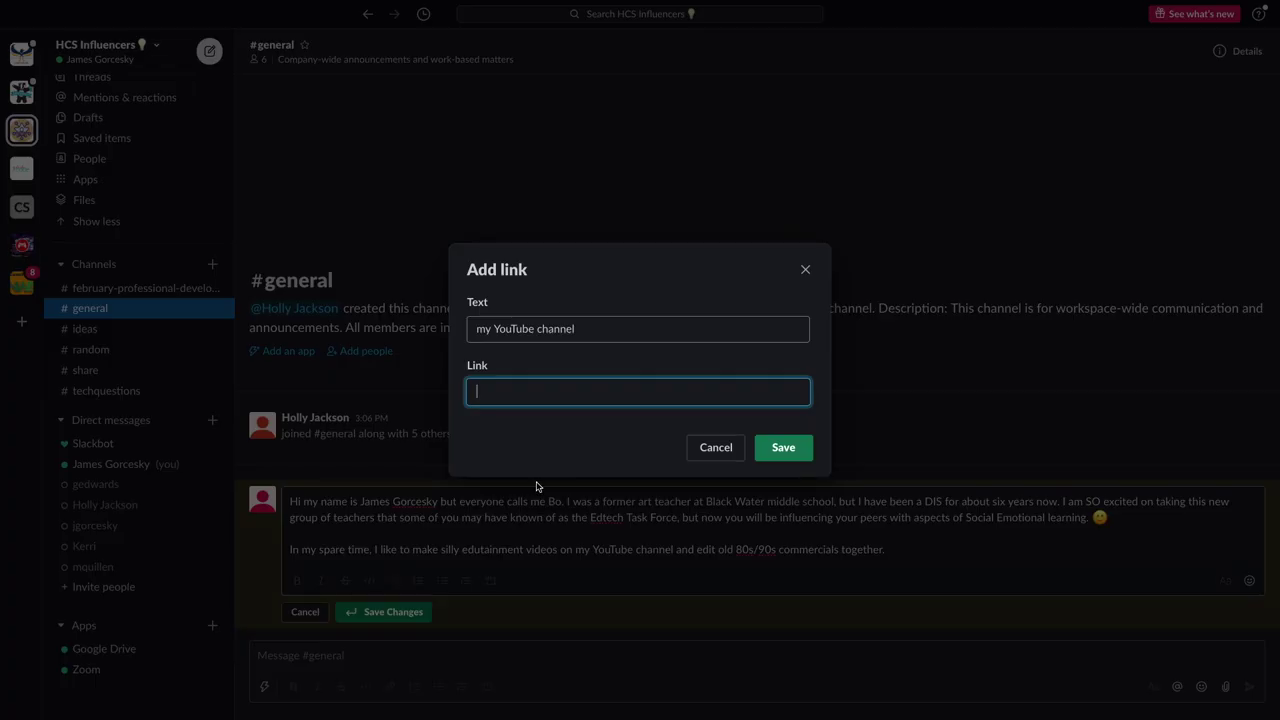
type("https://www.youtube.com/c/TheEntertainingEducator")
left_click(783, 447)
left_click(385, 611)
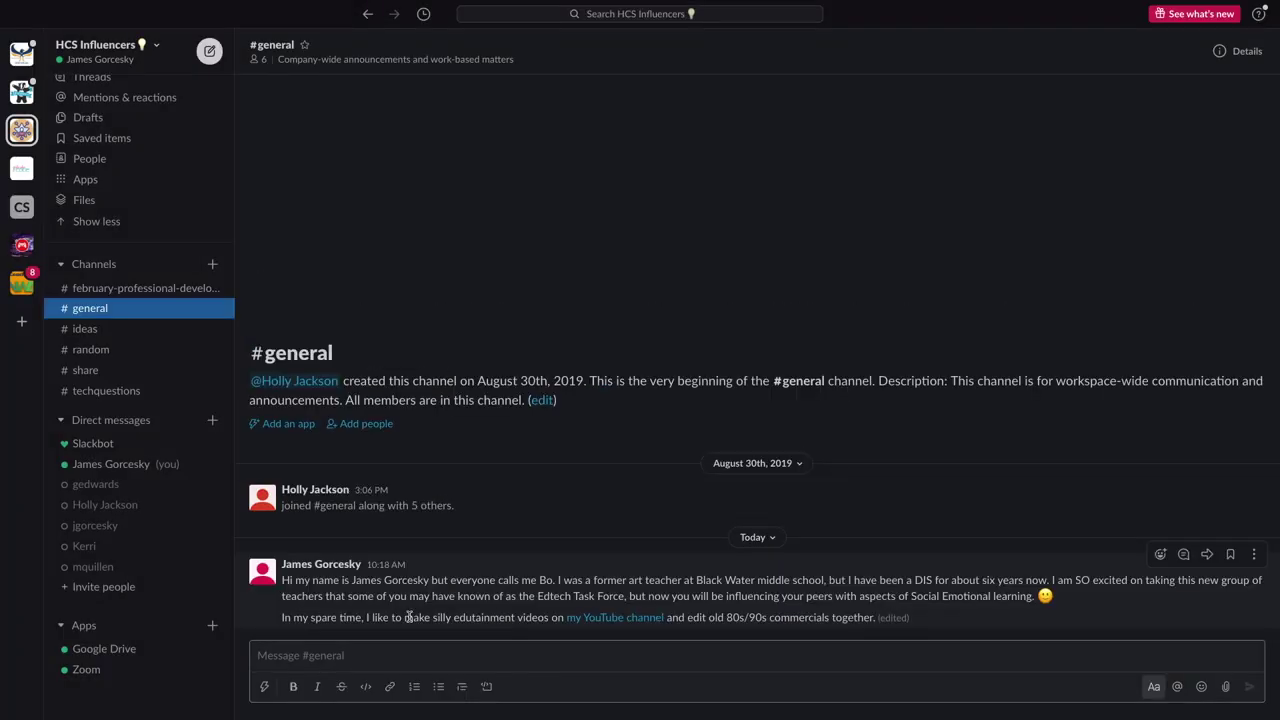
key("ctrl+Left")
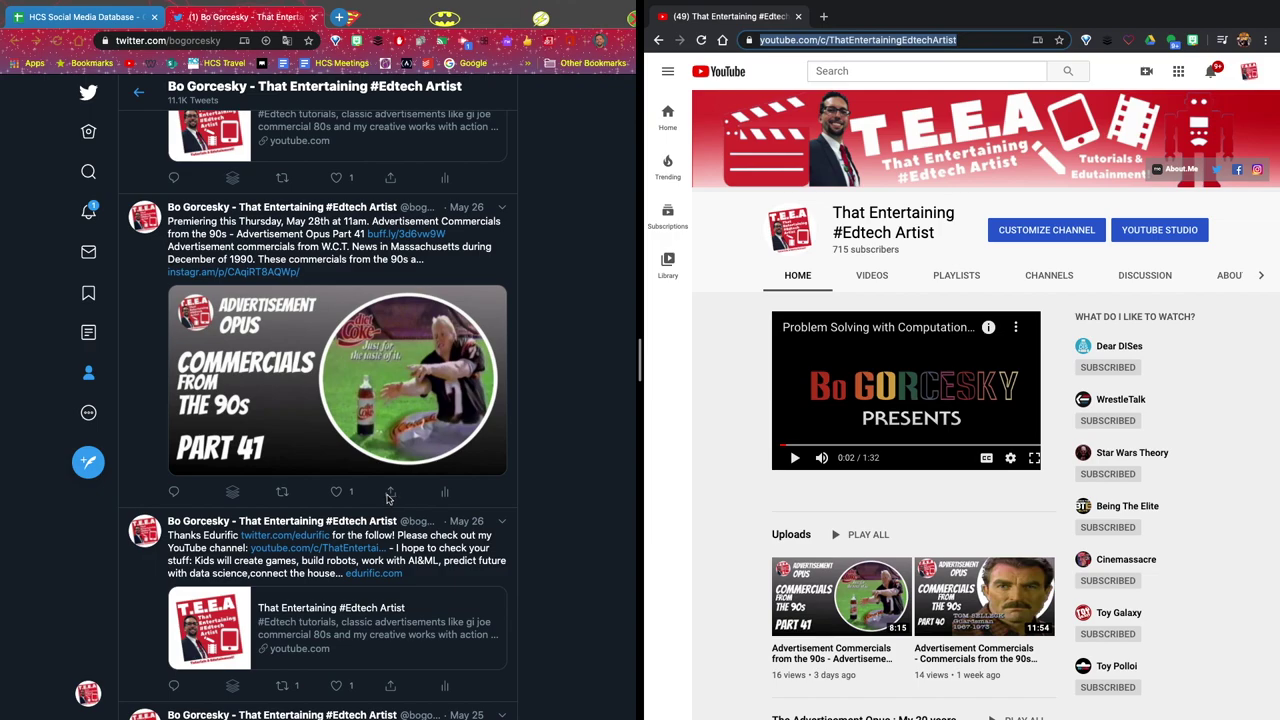
Post a #general message about Instagram thumbnails and vintage action figures with the copied tweet link
left_click(389, 494)
left_click(310, 568)
key("ctrl+Right")
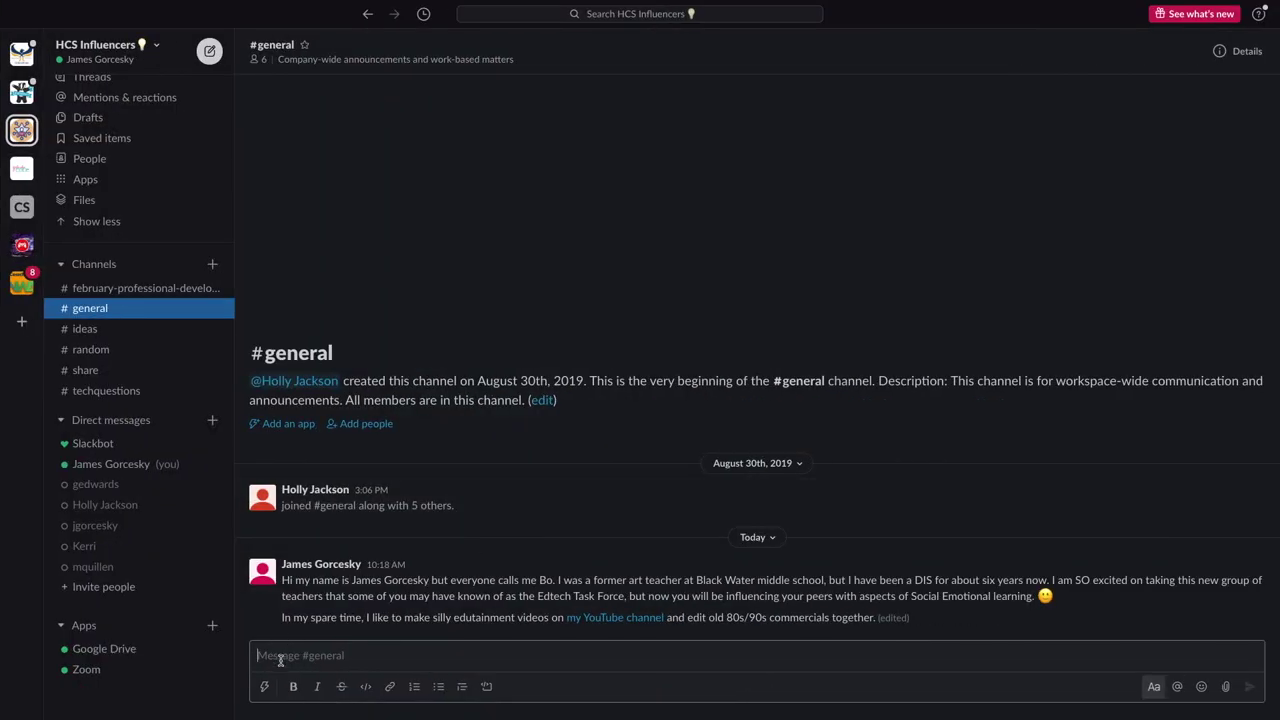
type("On my Instagram page, I like to showcase my YouTube thumbnails and my r")
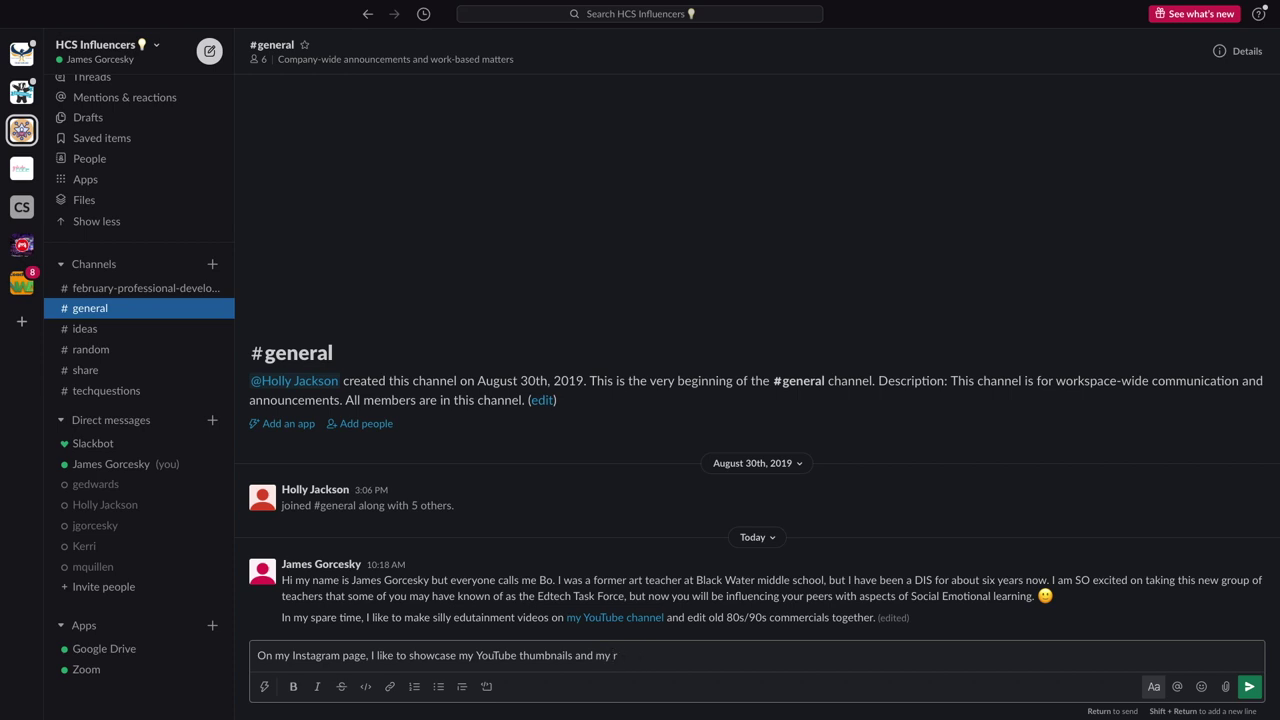
key("BackSpace")
type("vintage action figure collection:")
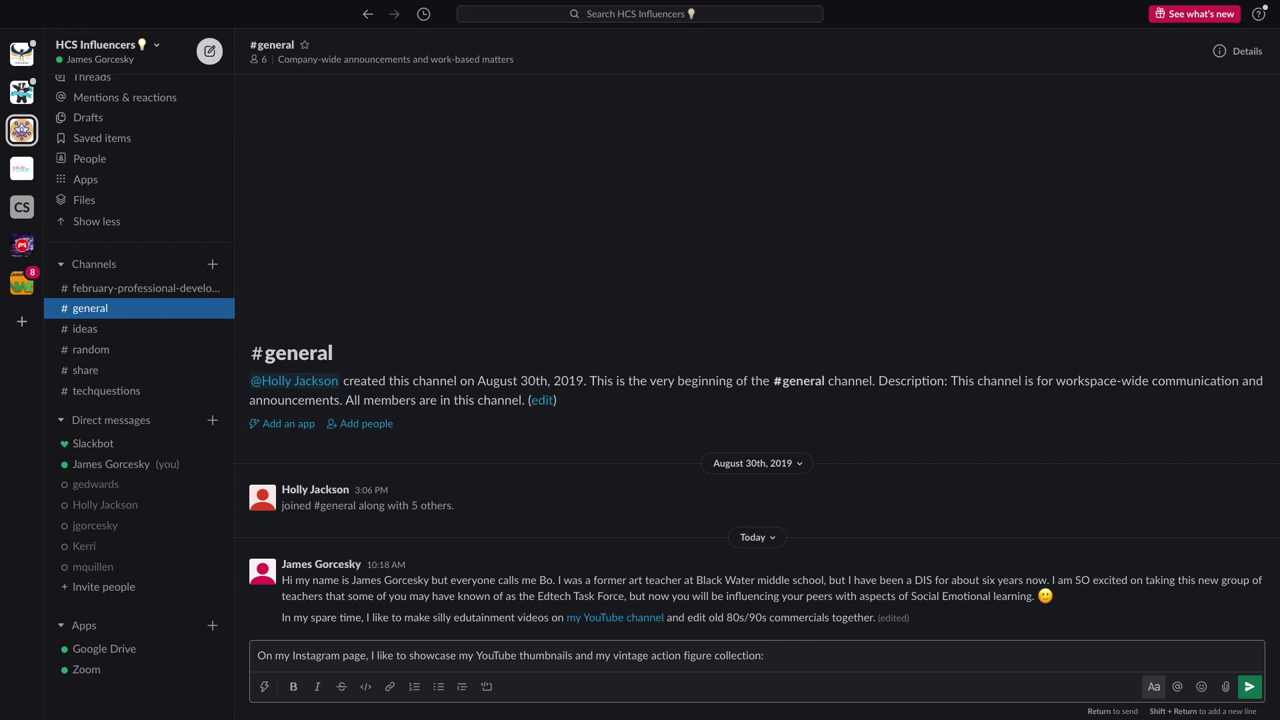
key("ctrl+v")
left_click(1250, 687)
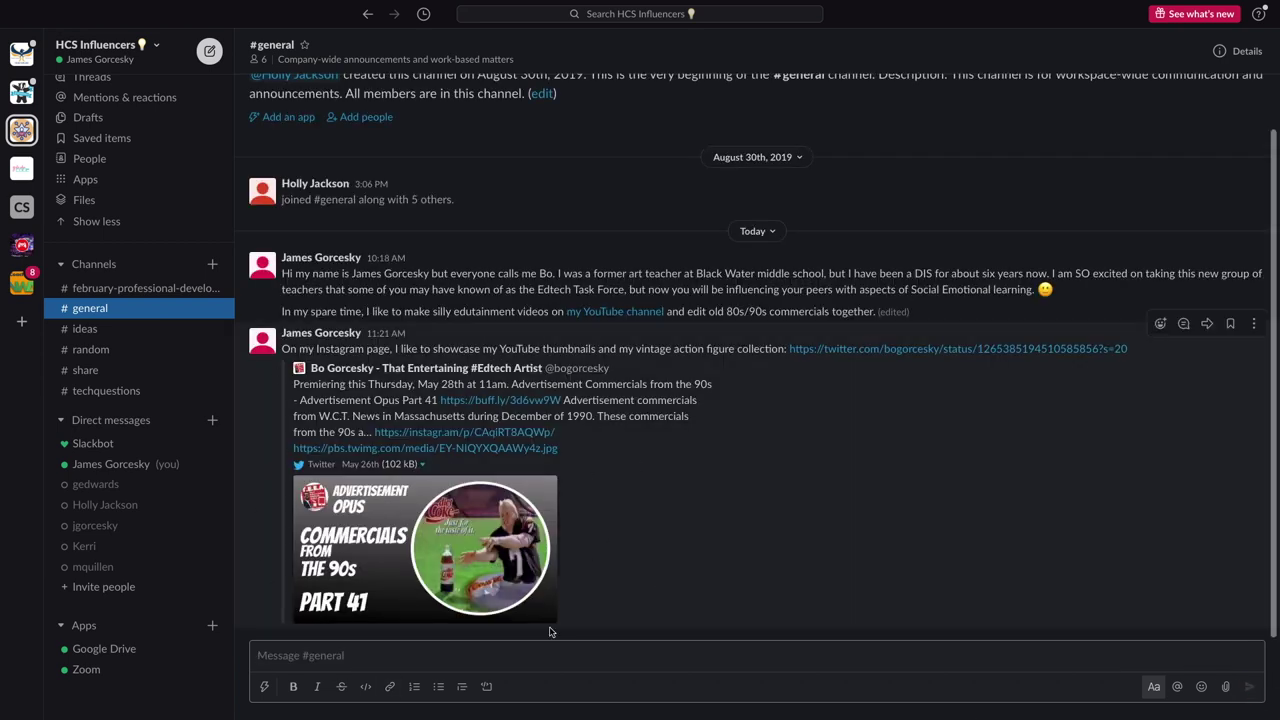
Post a message sharing the HCS Social Media Database link with 'great way' in bold
type("I")
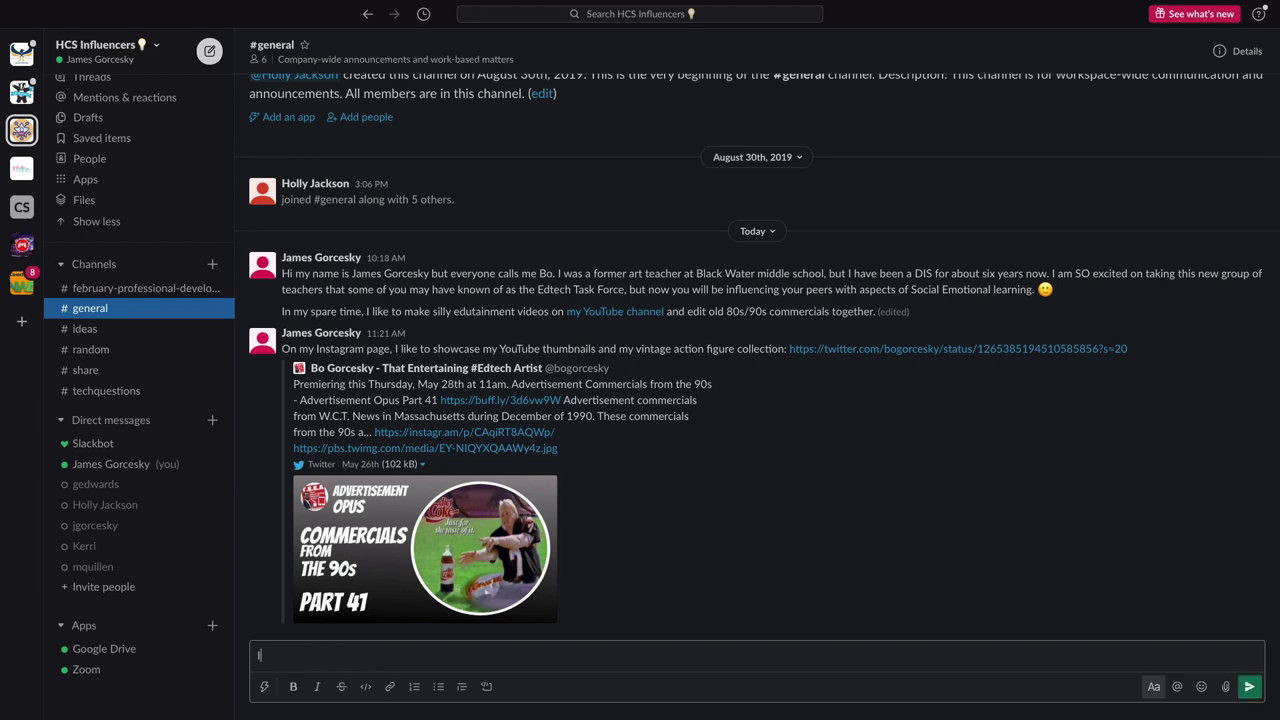
type("t is also a great way to showcase and share off Google D")
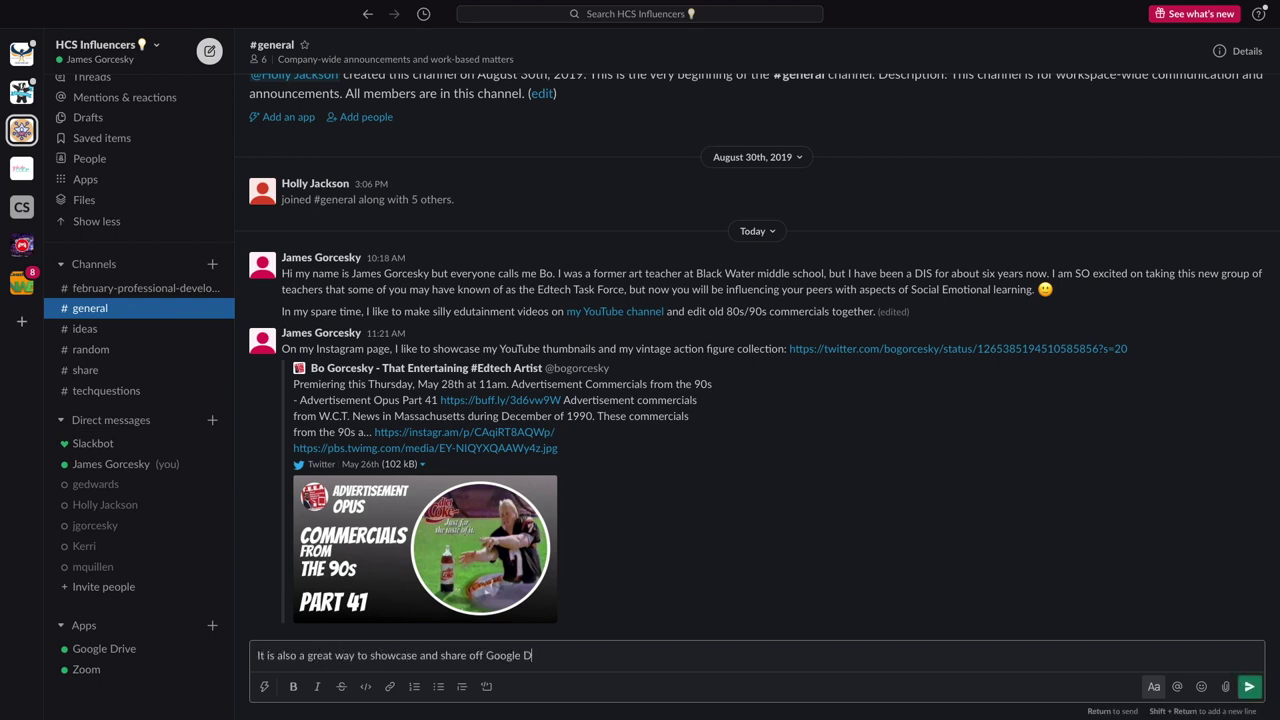
type(" share/")
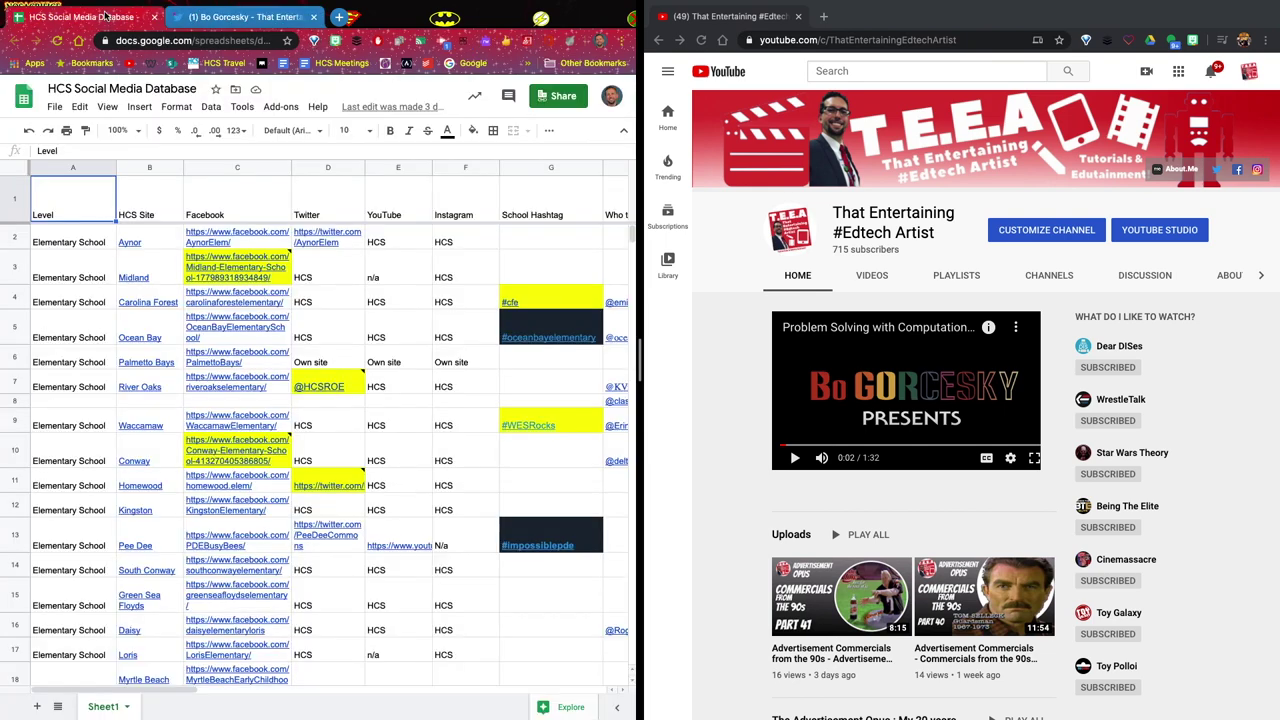
left_click(560, 97)
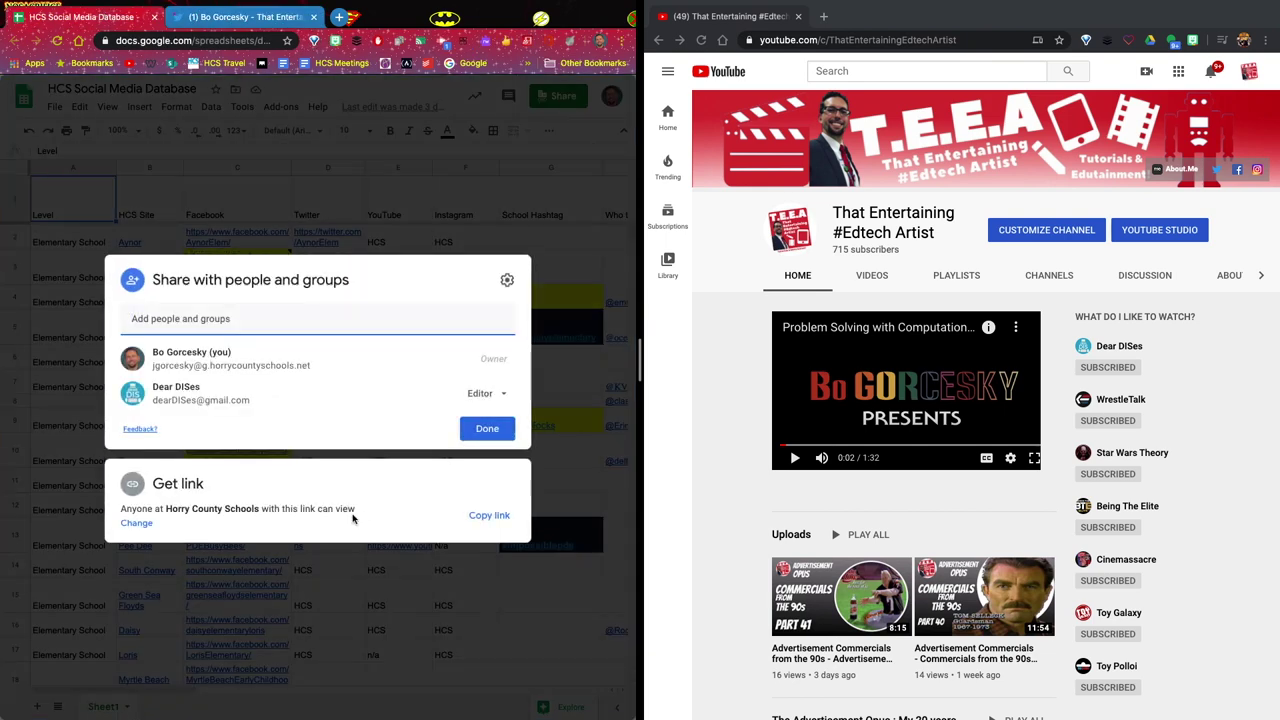
left_click(489, 515)
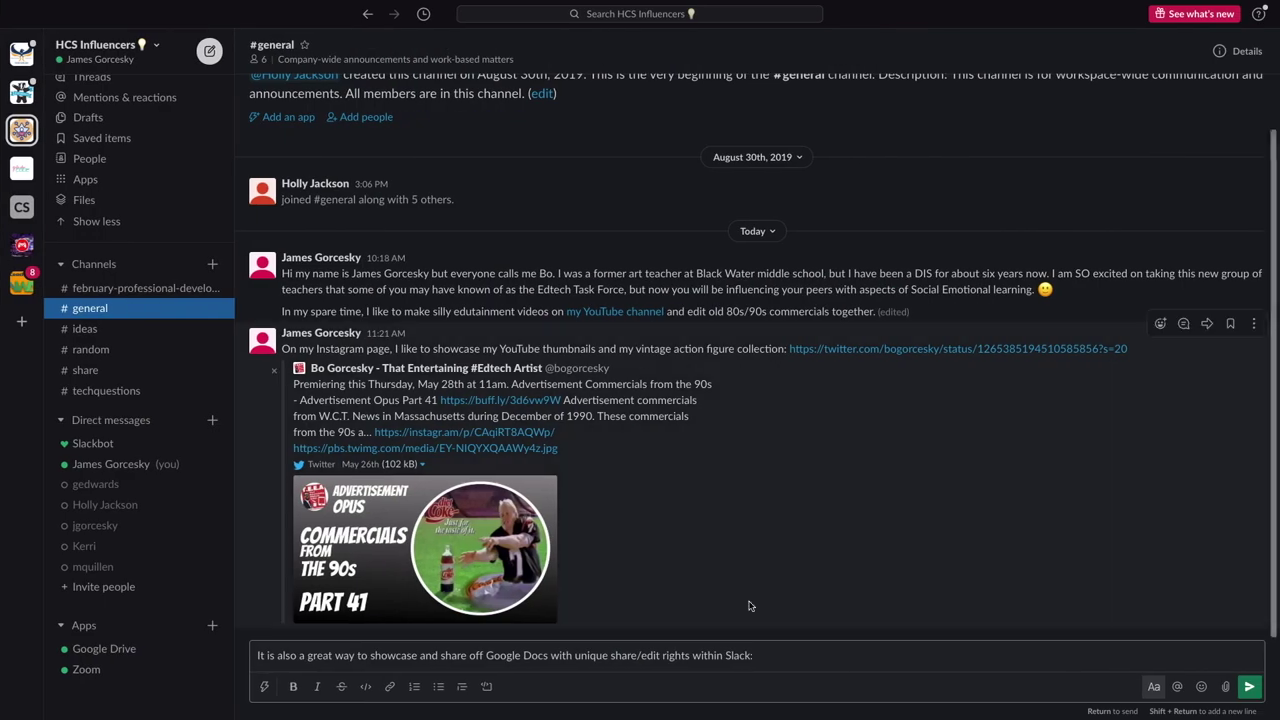
key("ctrl+v")
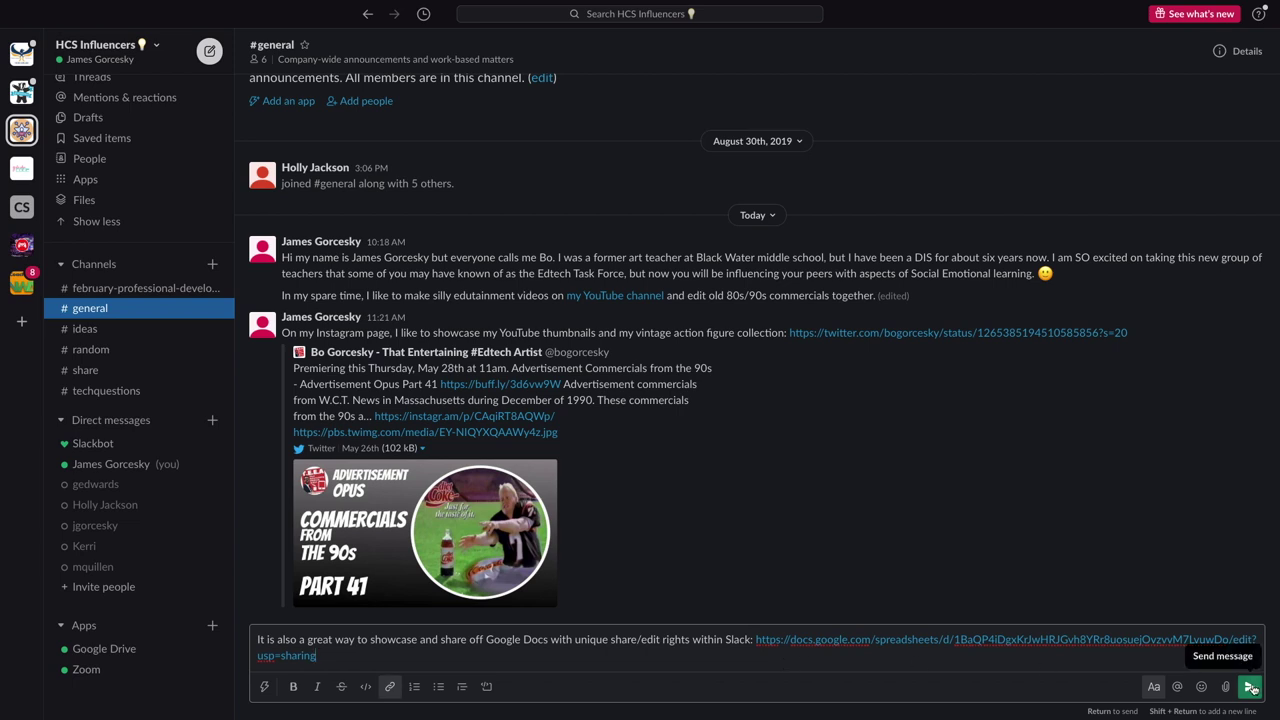
left_click_drag(357, 643, 306, 643)
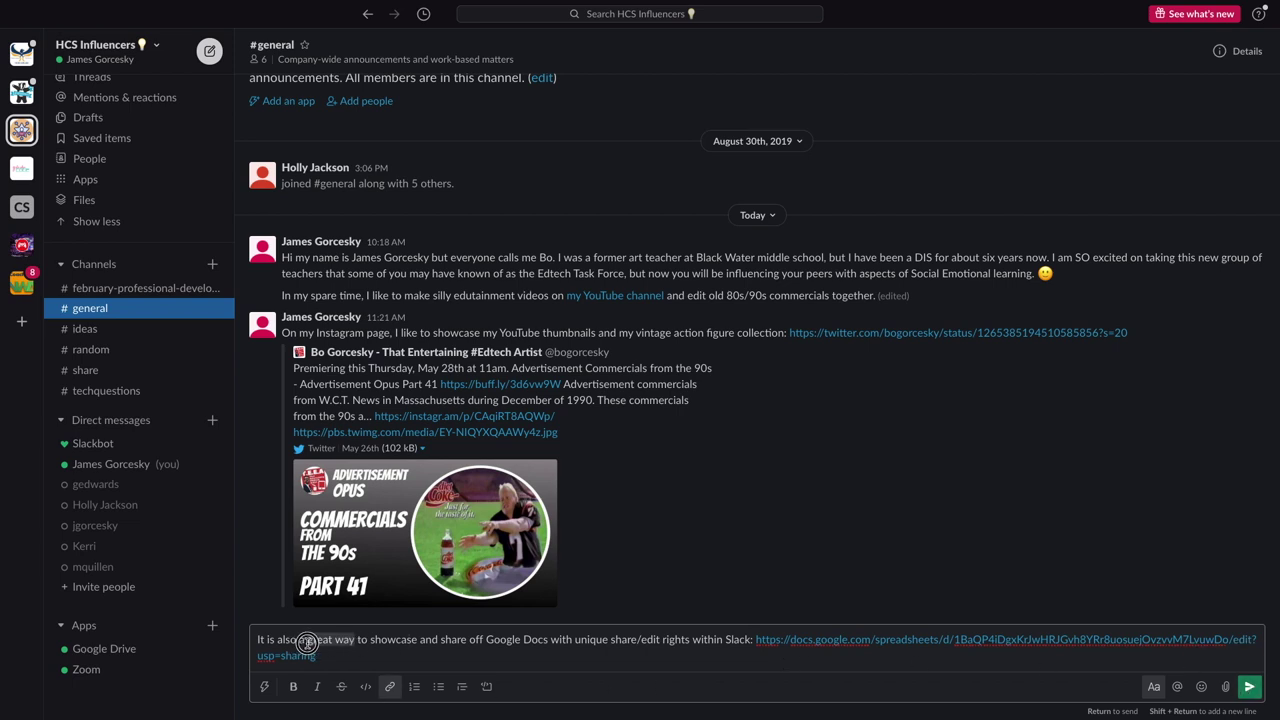
left_click(293, 686)
left_click(1248, 686)
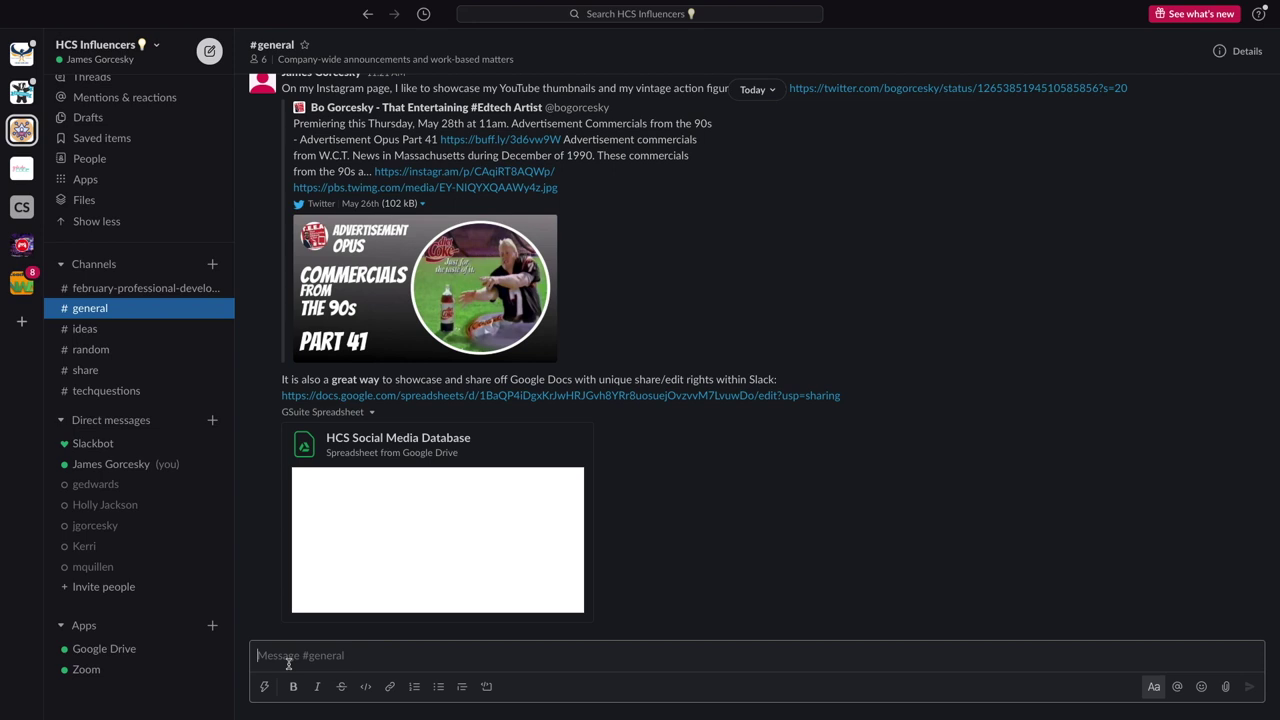
Open your own profile from the workspace menu and start editing it
scroll(312, 100, "up", 3)
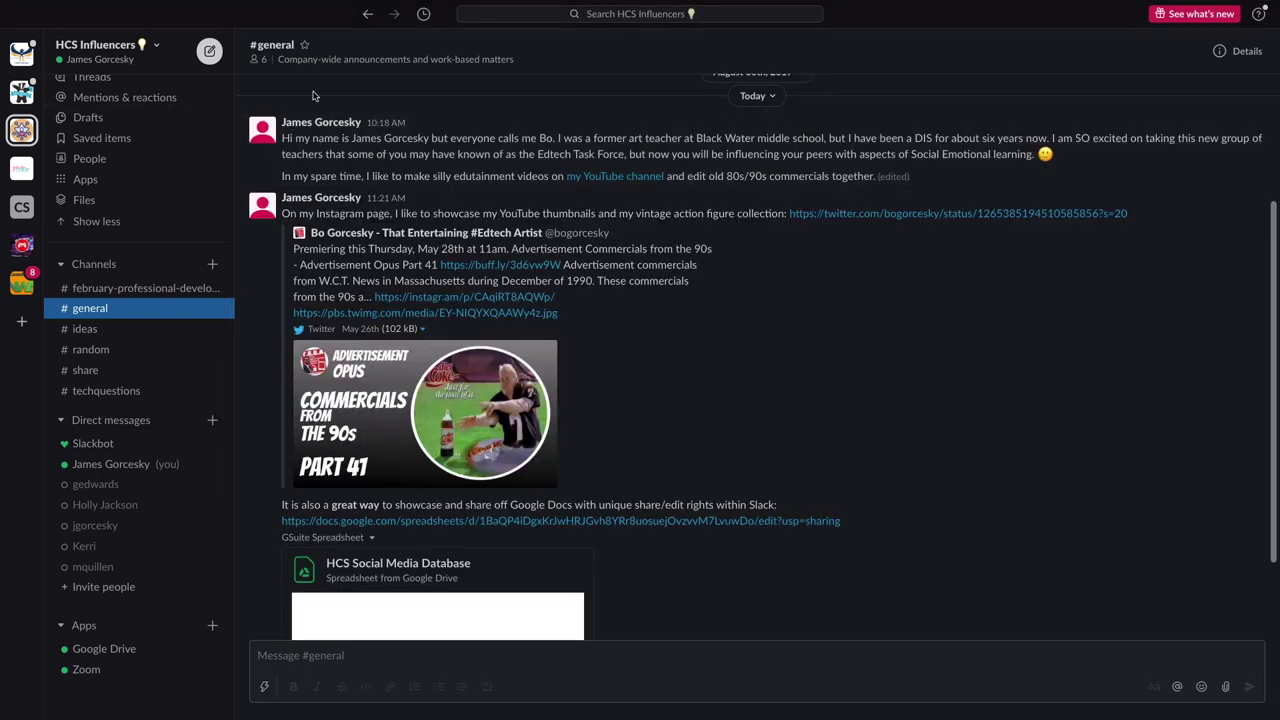
left_click(155, 47)
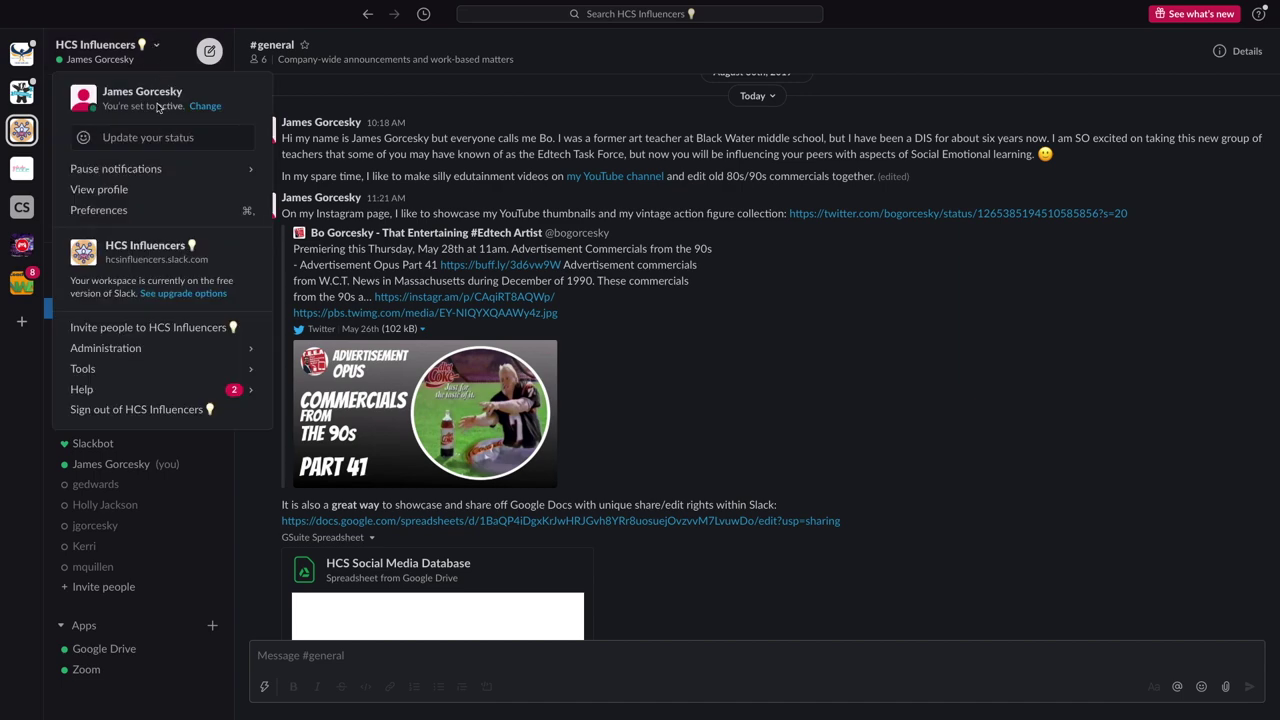
left_click(99, 190)
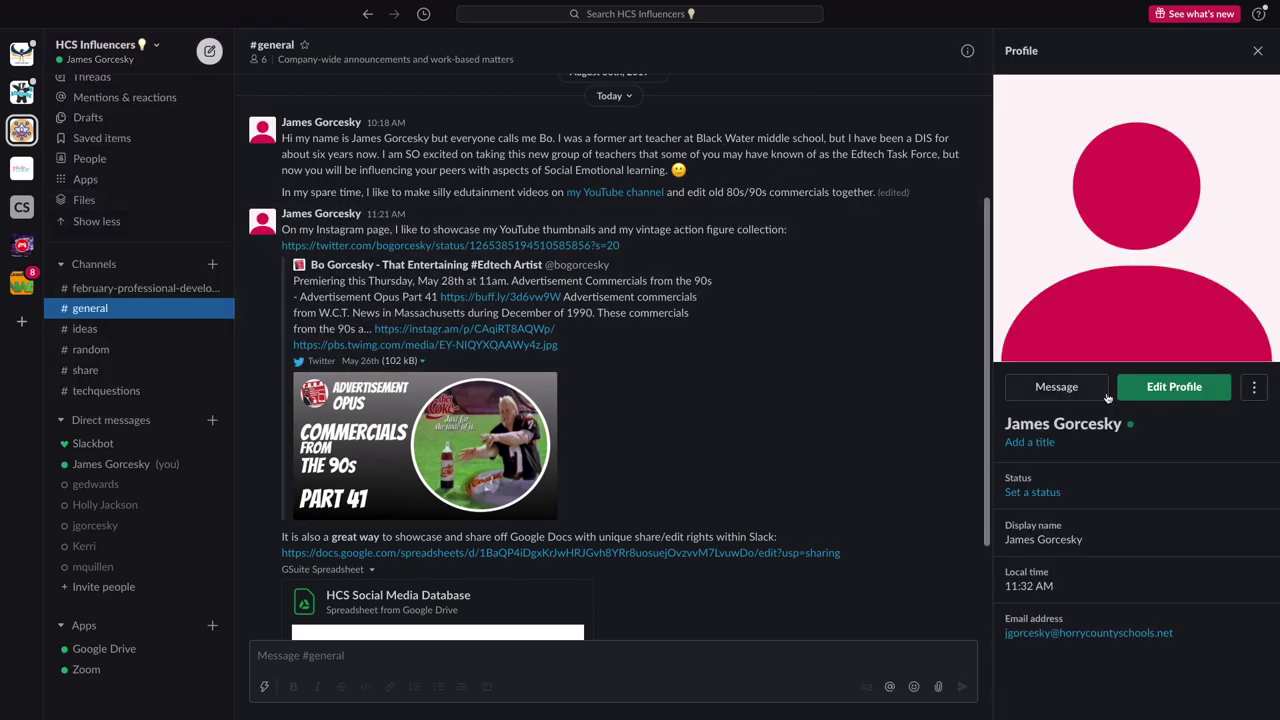
left_click(1164, 389)
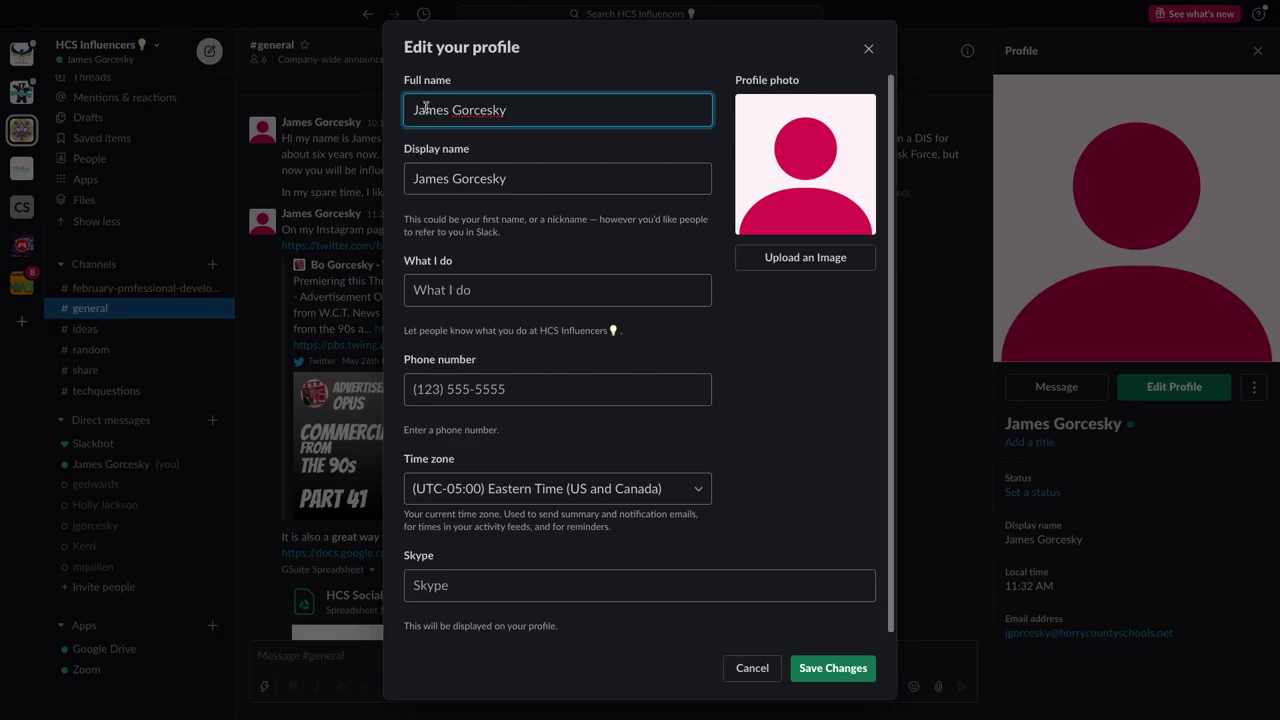
Replace the display name's first word with a nickname and set What I do to Digital Integration Specialist
double_click(449, 181)
type("Bo")
left_click(442, 291)
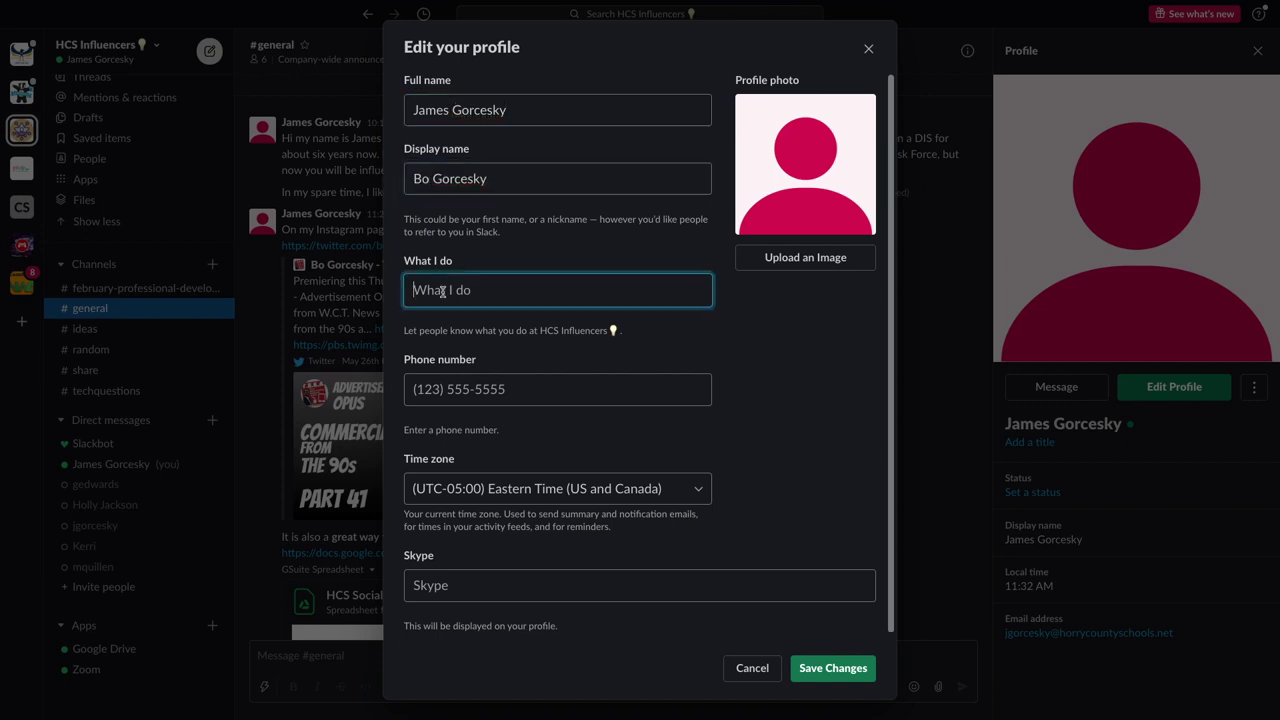
type("Digital Integration Specialist")
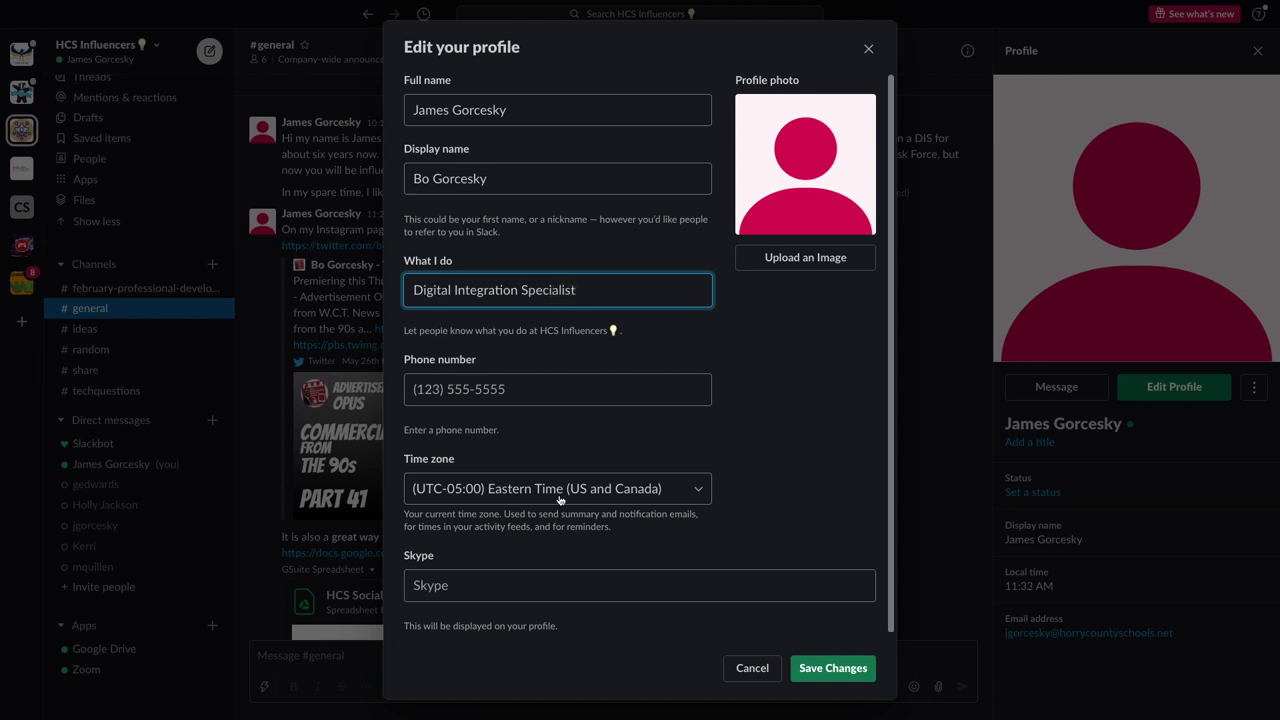
left_click(813, 260)
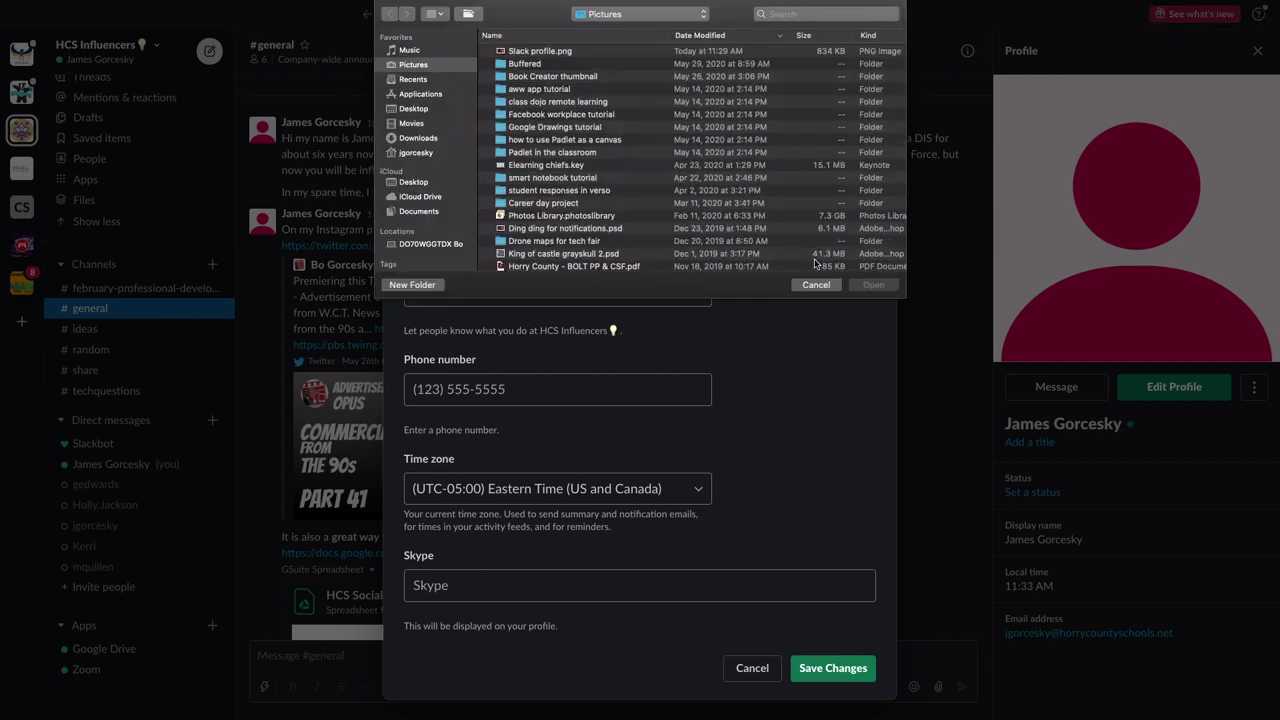
Upload Slack profile.png as the photo, cropped to the man with the bell, and save the profile
left_click(530, 52)
left_click(873, 286)
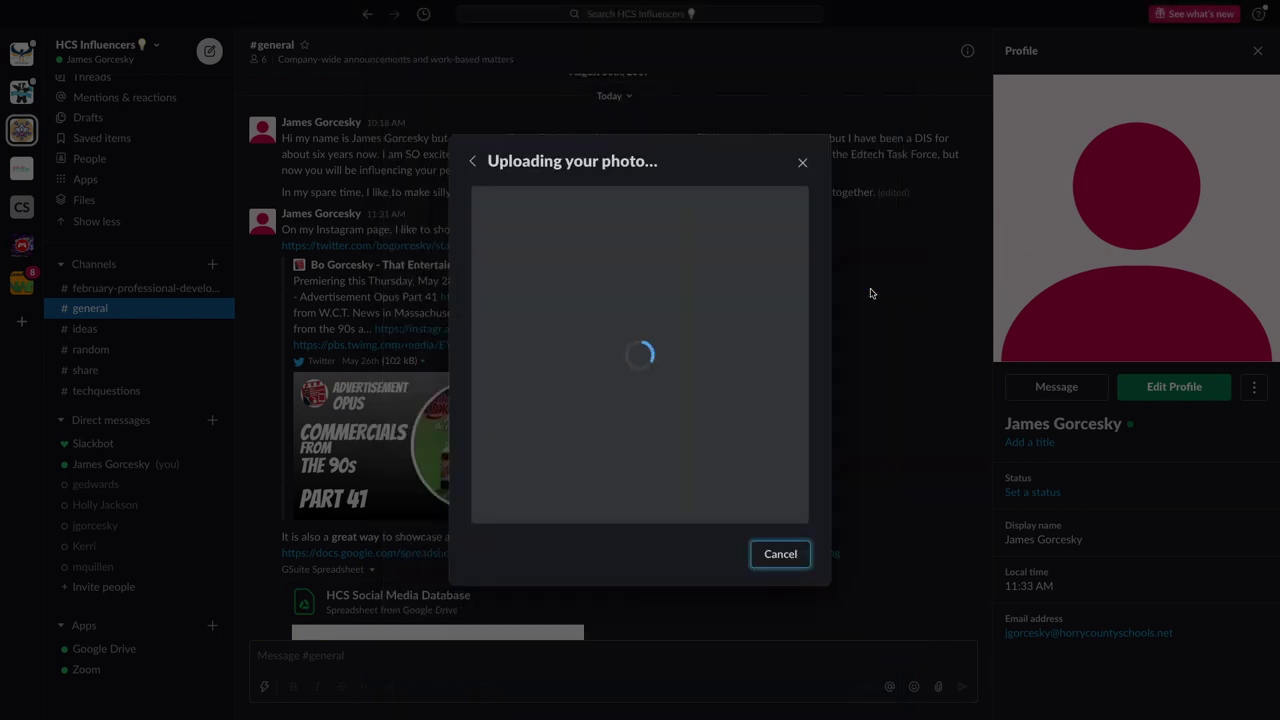
left_click_drag(590, 324, 728, 333)
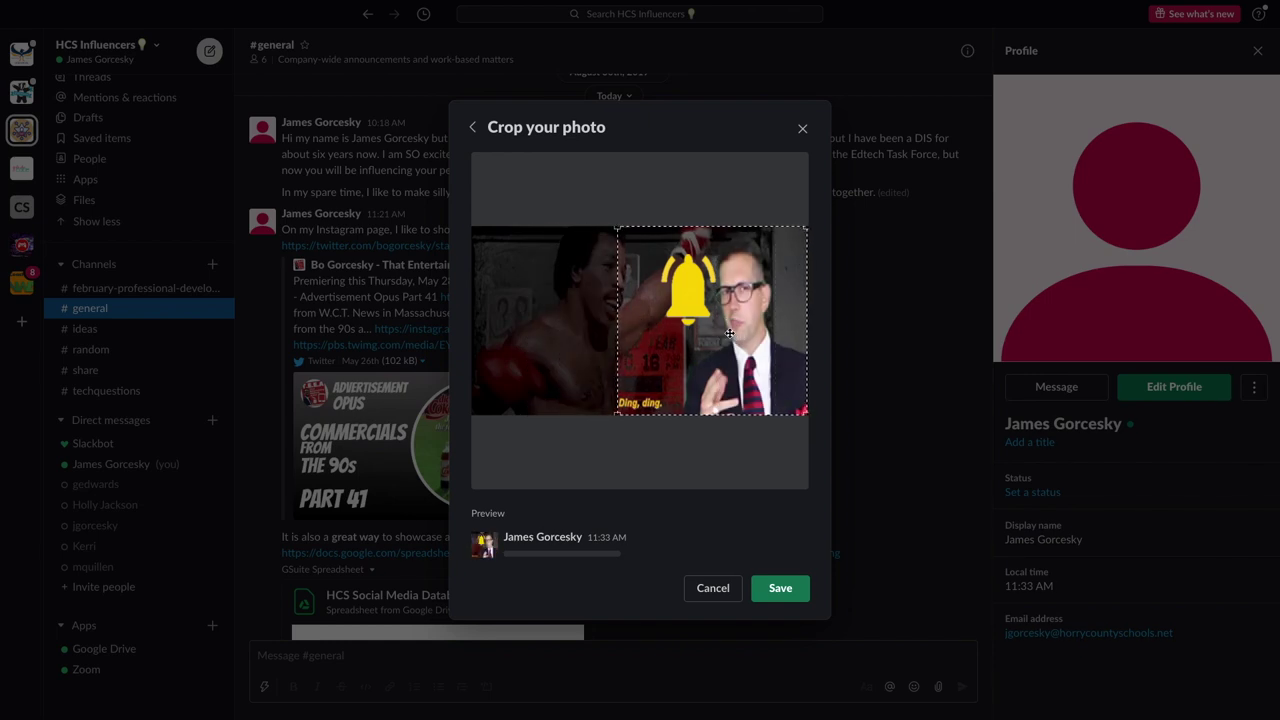
left_click(771, 595)
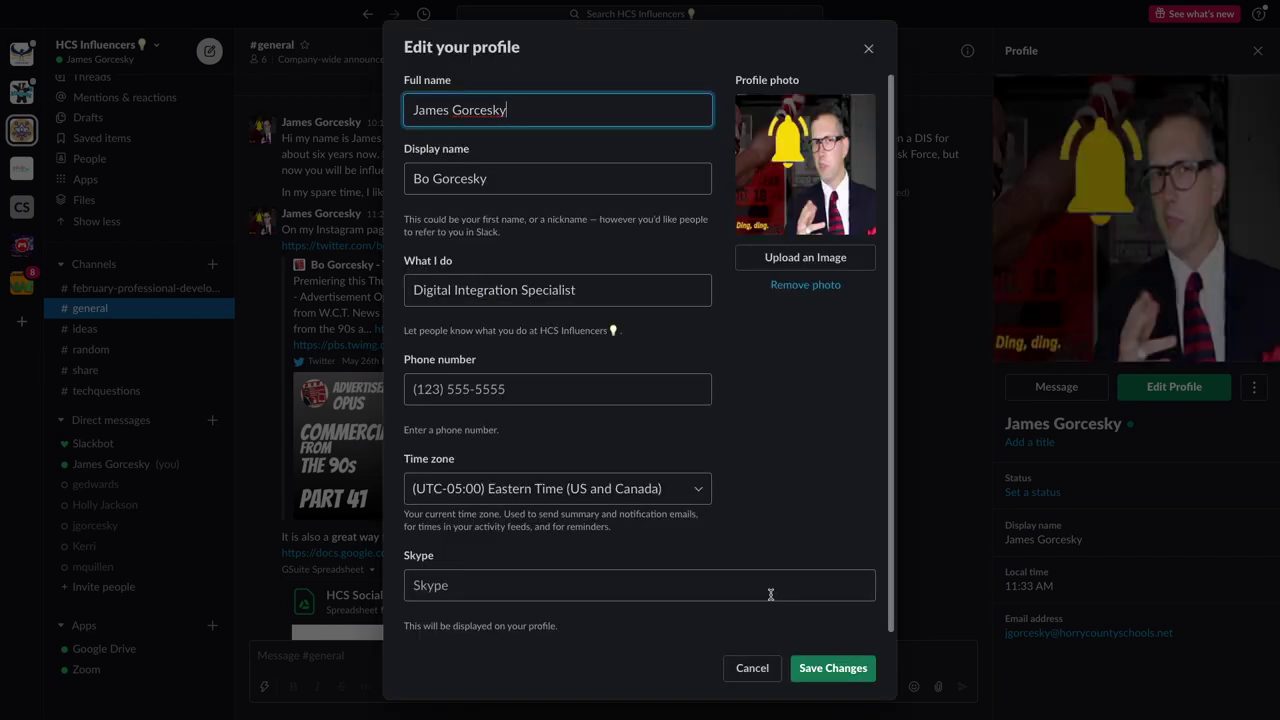
left_click(826, 665)
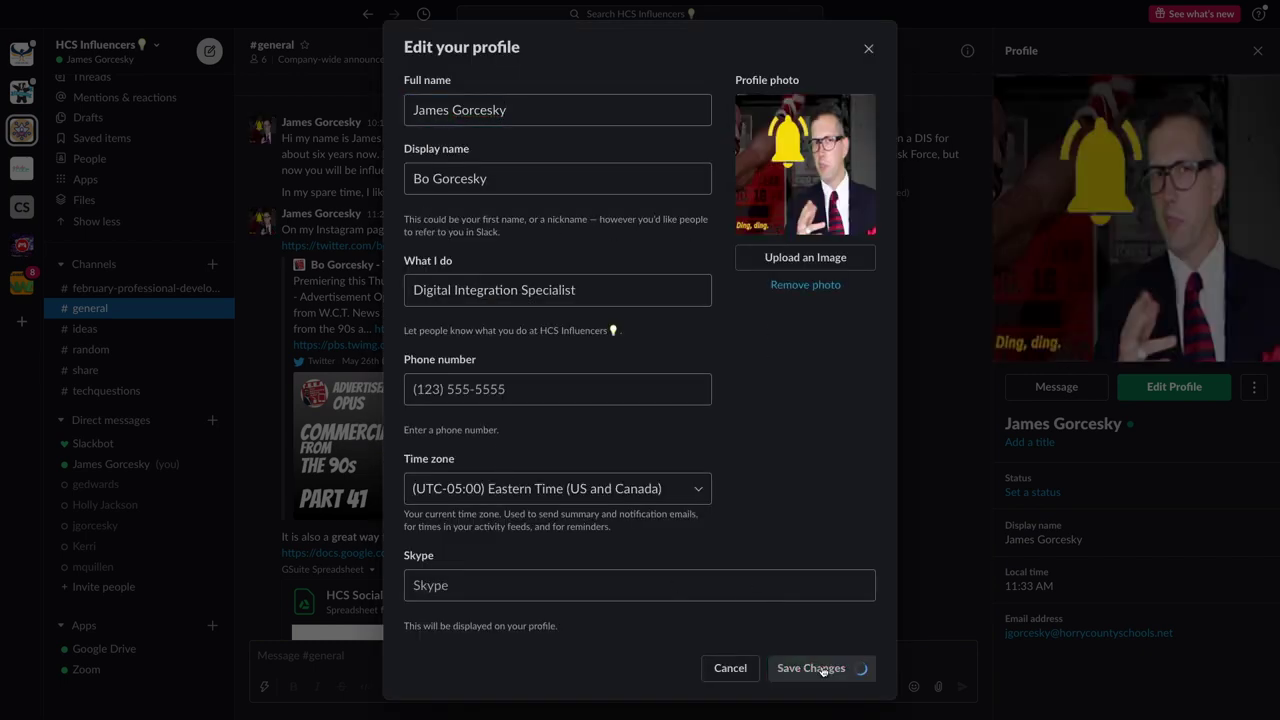
Close the profile panel and open Preferences from the workspace menu
left_click(1257, 52)
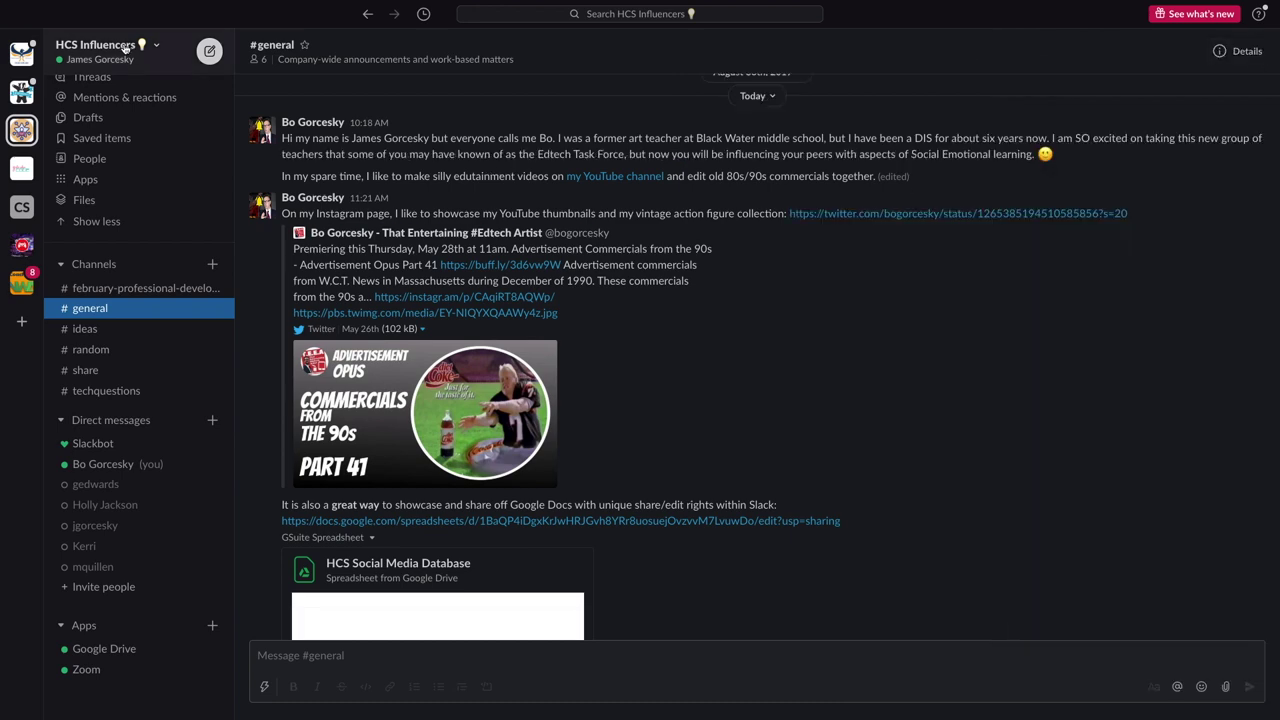
left_click(153, 47)
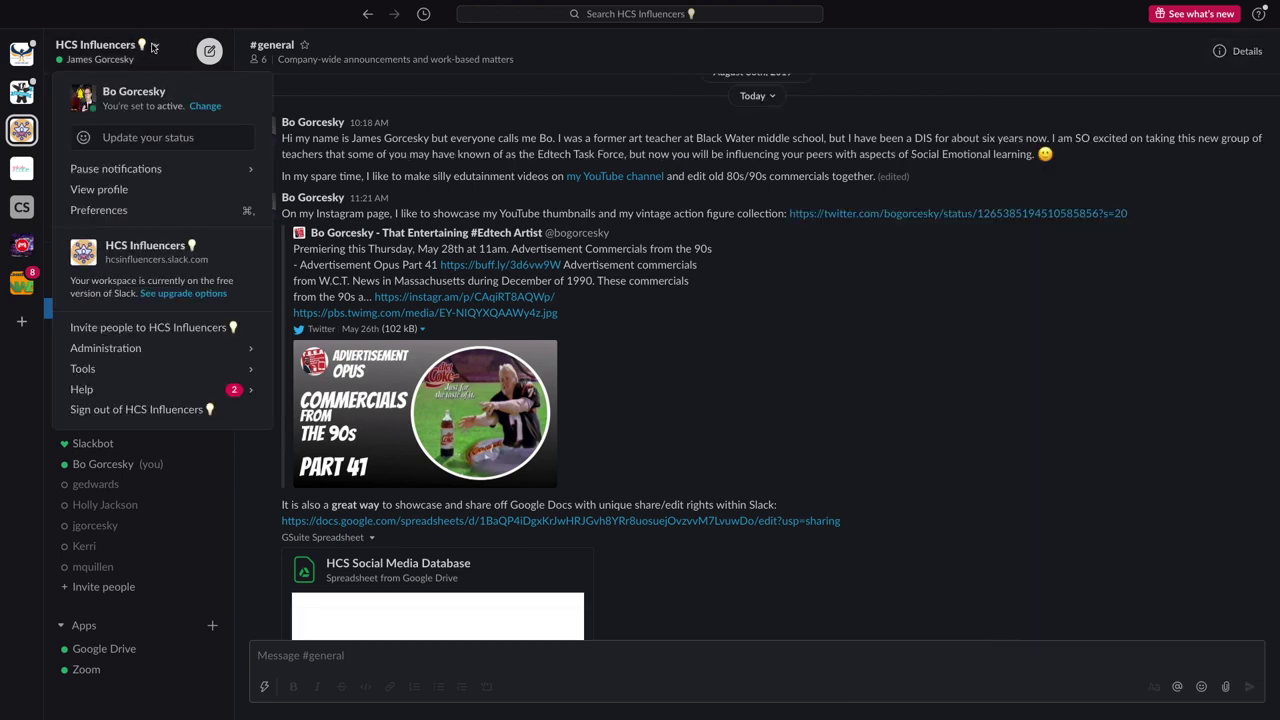
left_click(100, 210)
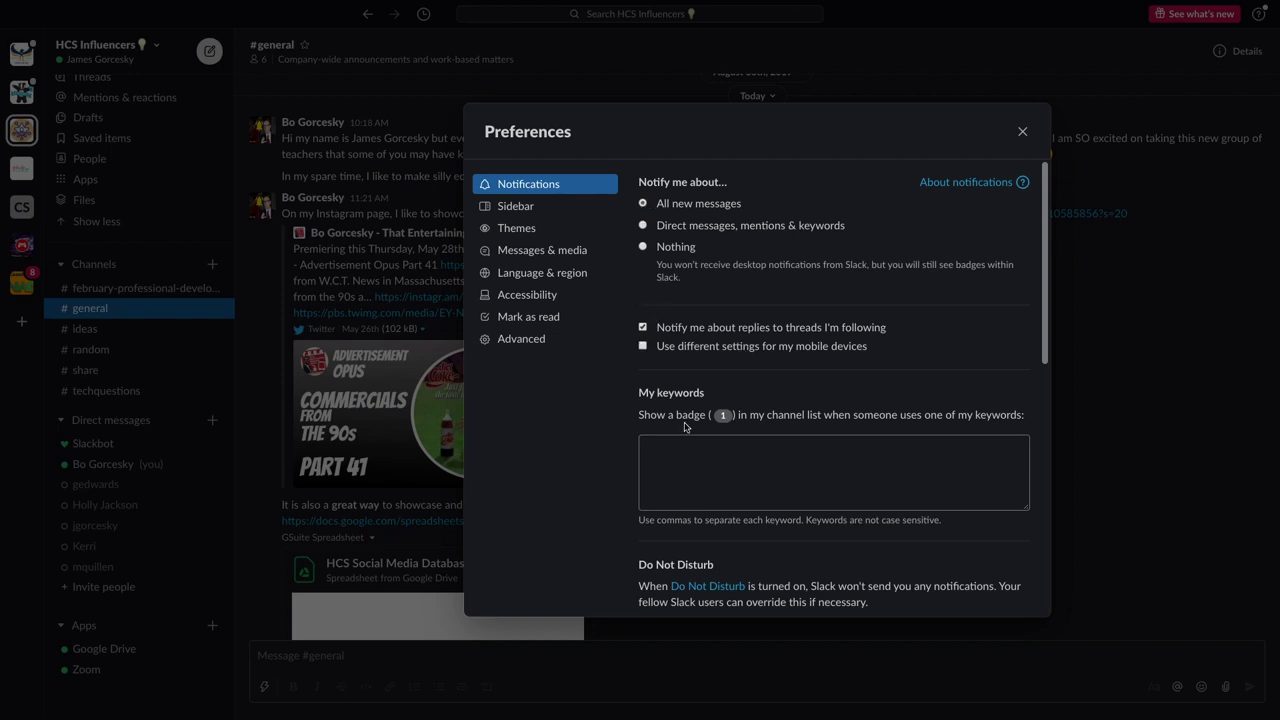
scroll(674, 451, "down", 2)
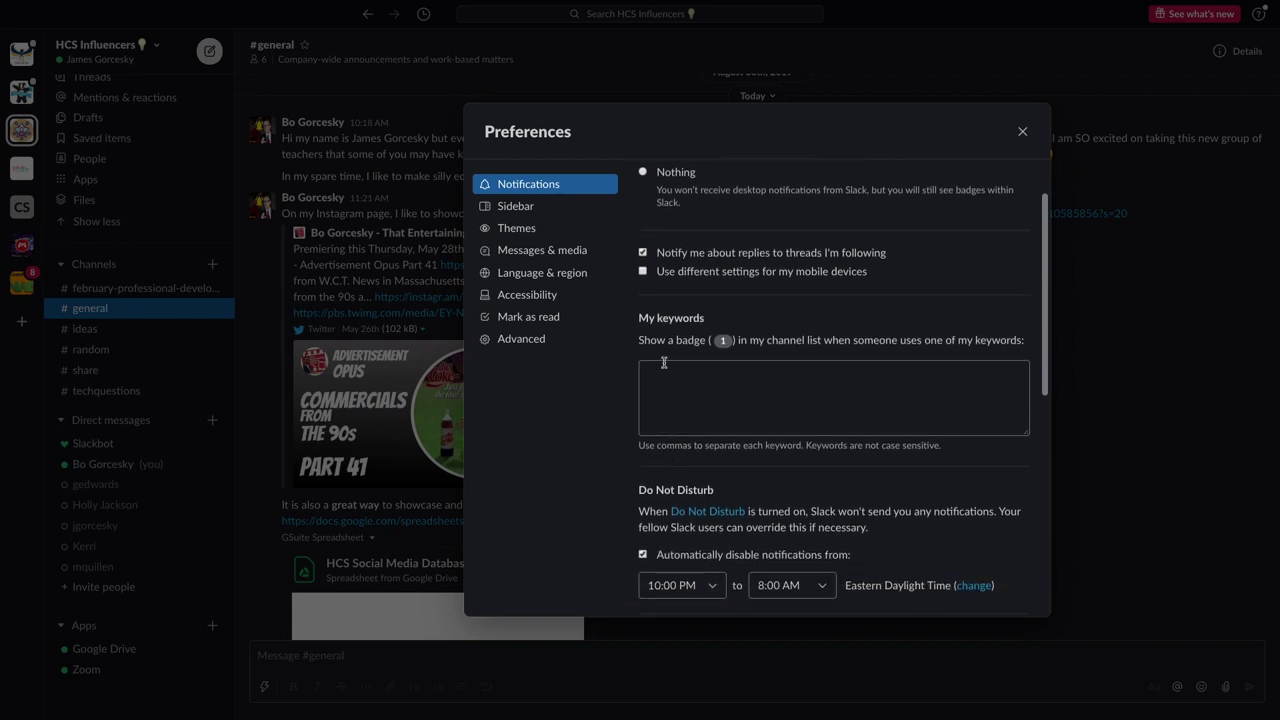
Use separate mobile notification settings that alert only for direct messages, mentions and keywords
left_click(643, 272)
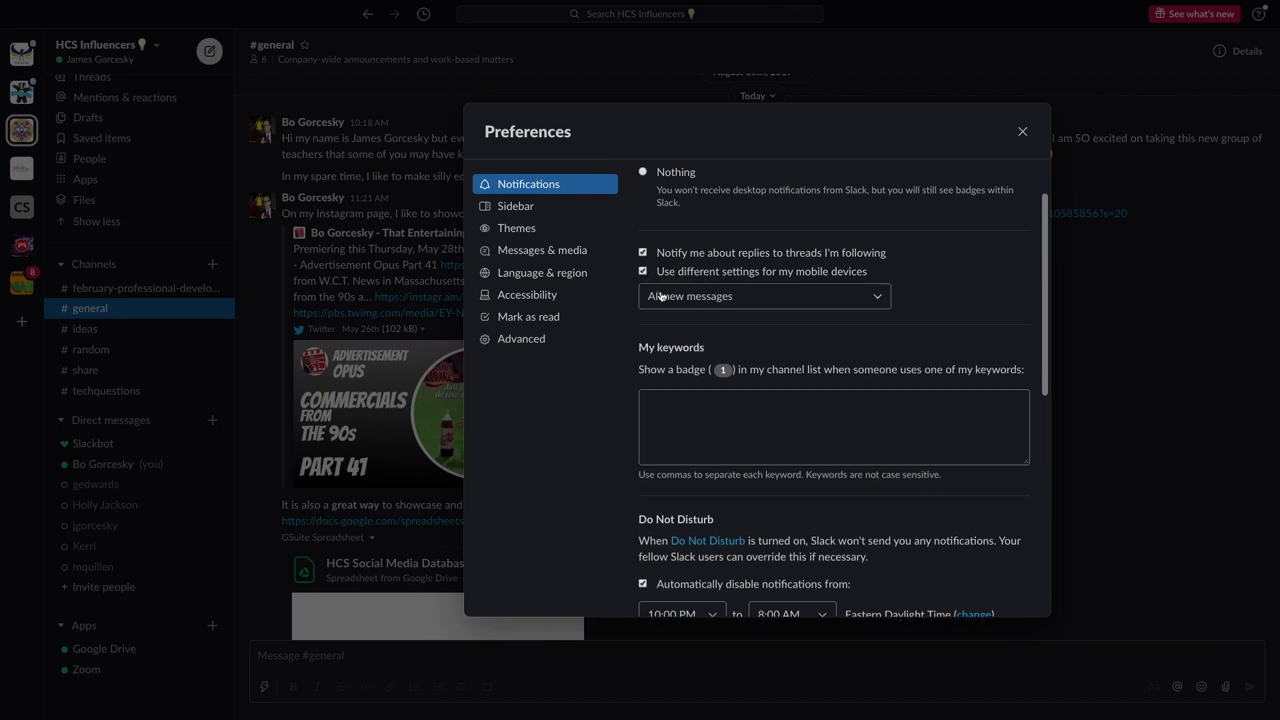
left_click(661, 294)
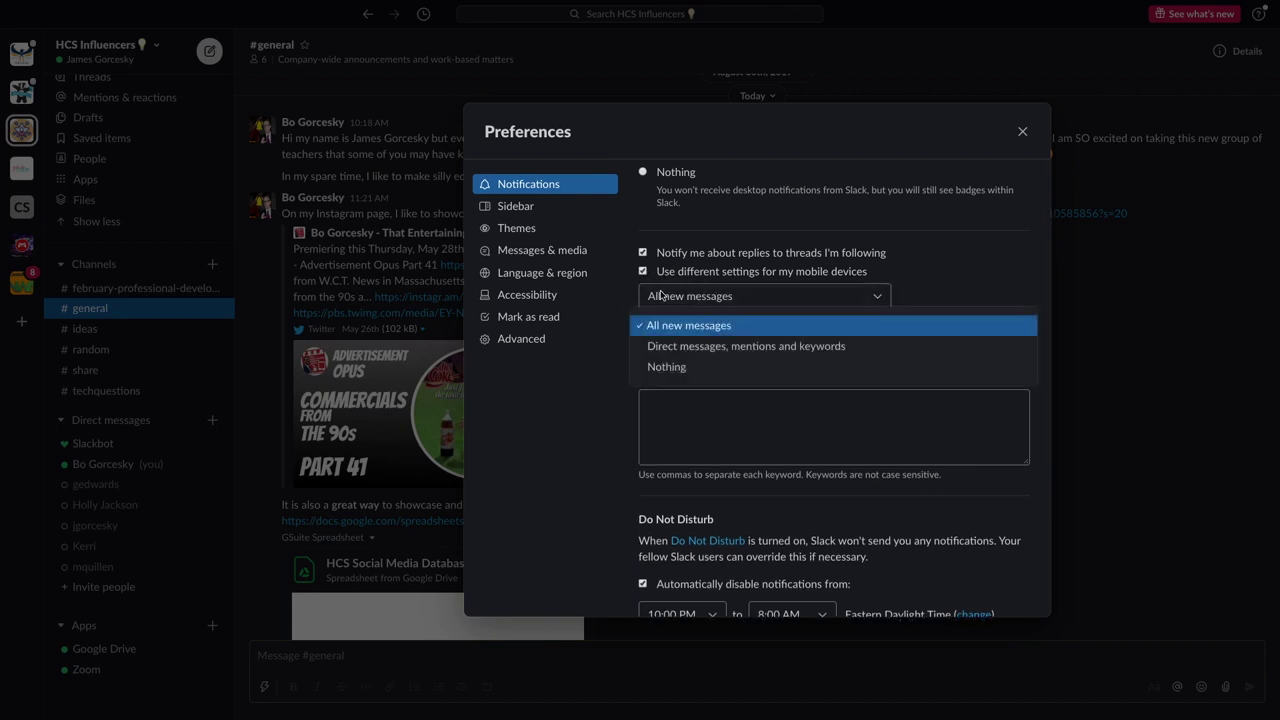
left_click(664, 345)
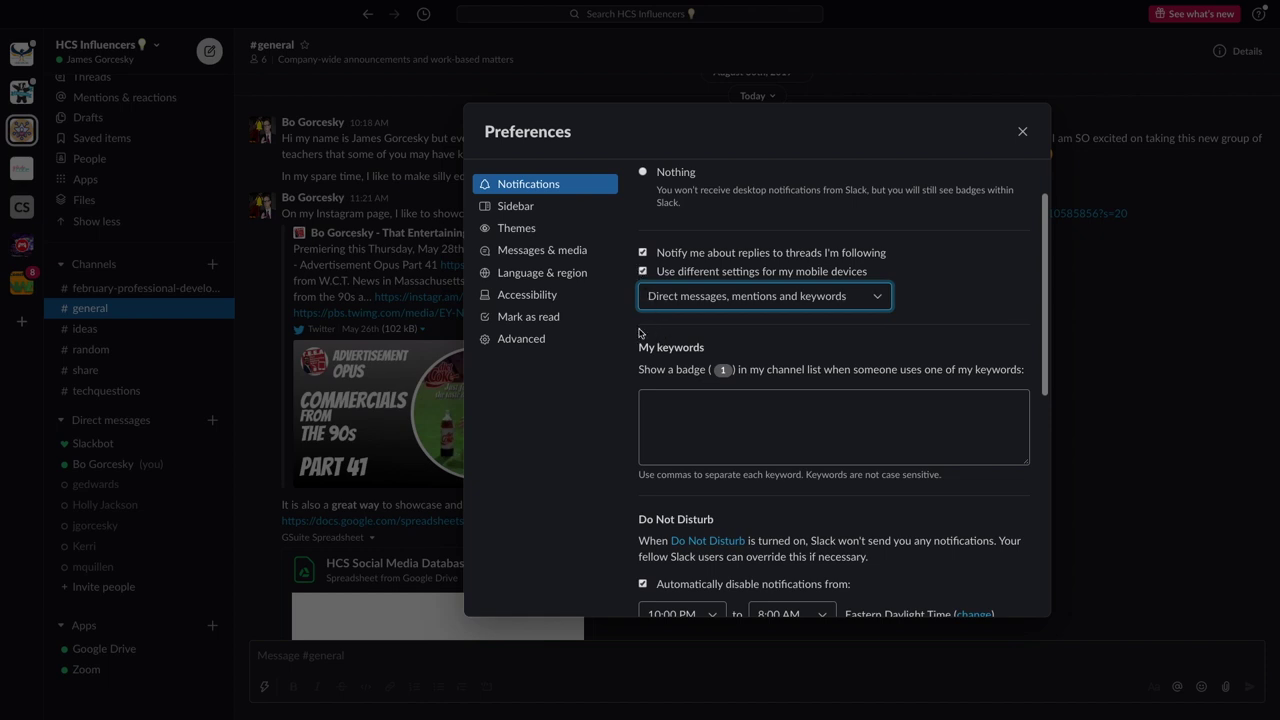
scroll(640, 333, "down", 3)
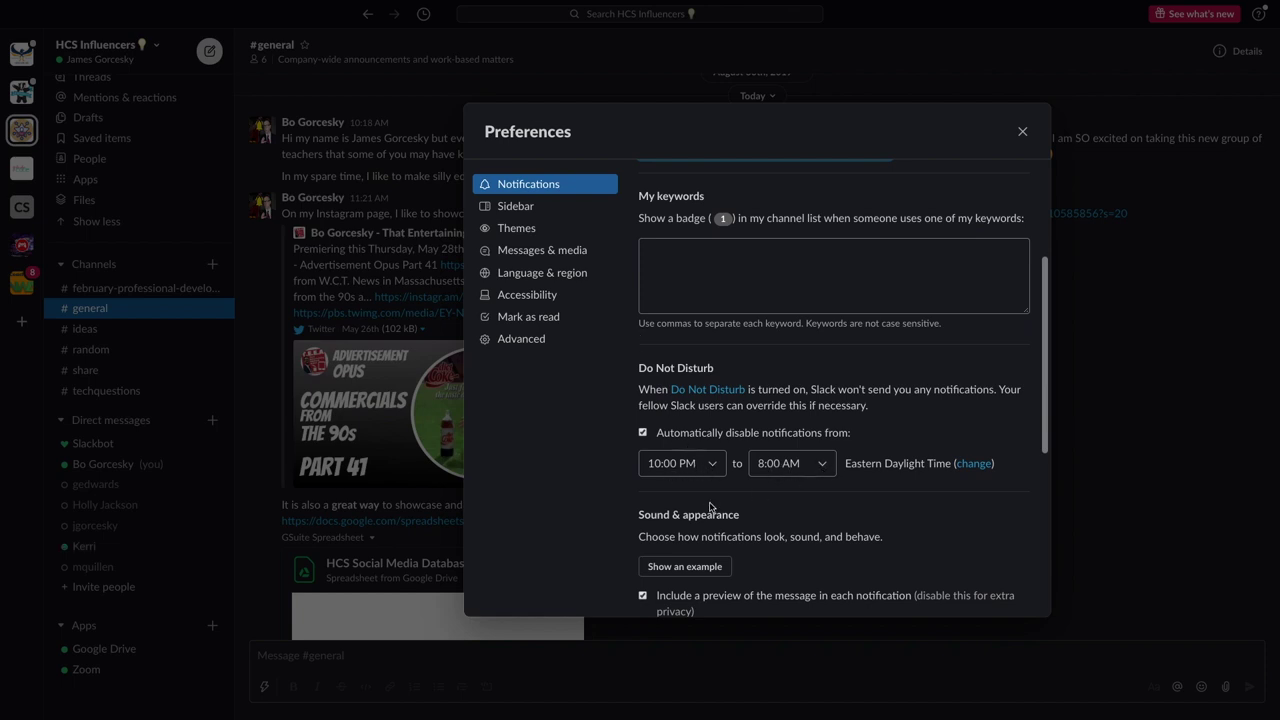
scroll(710, 507, "down", 3)
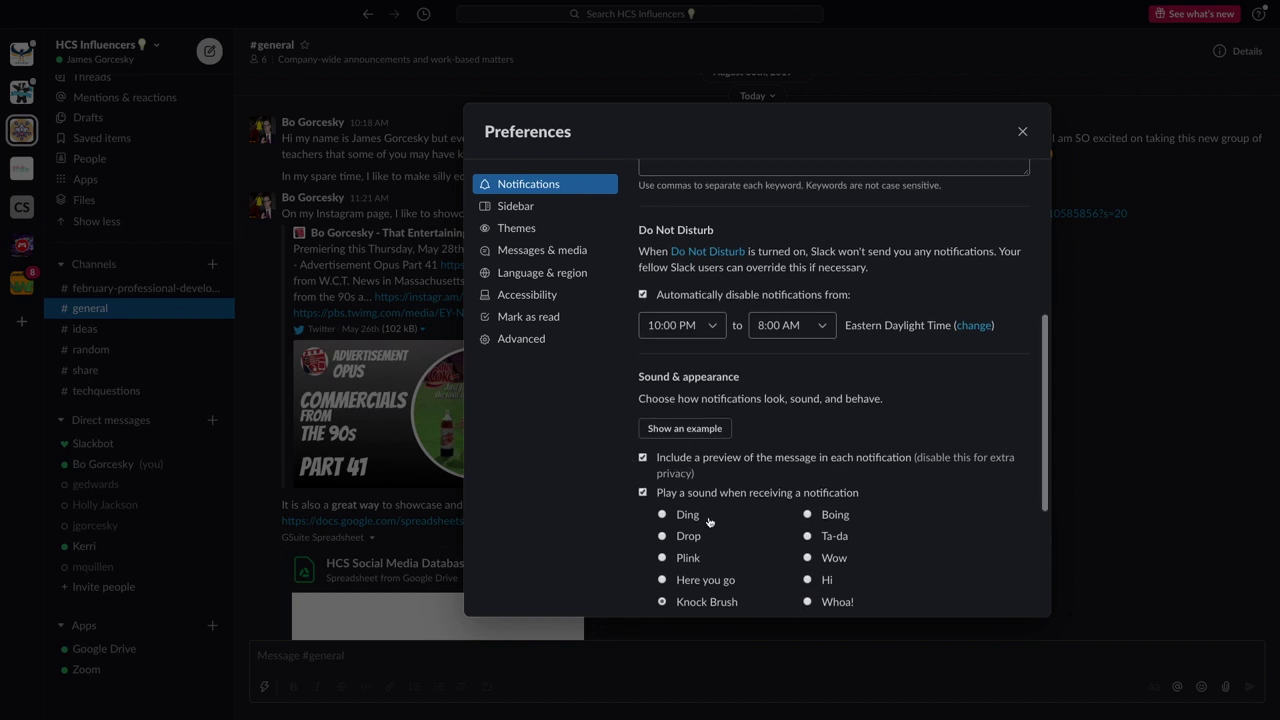
scroll(705, 519, "down", 2)
Pick a different notification sound and let the app icon bounce more than once
left_click(662, 465)
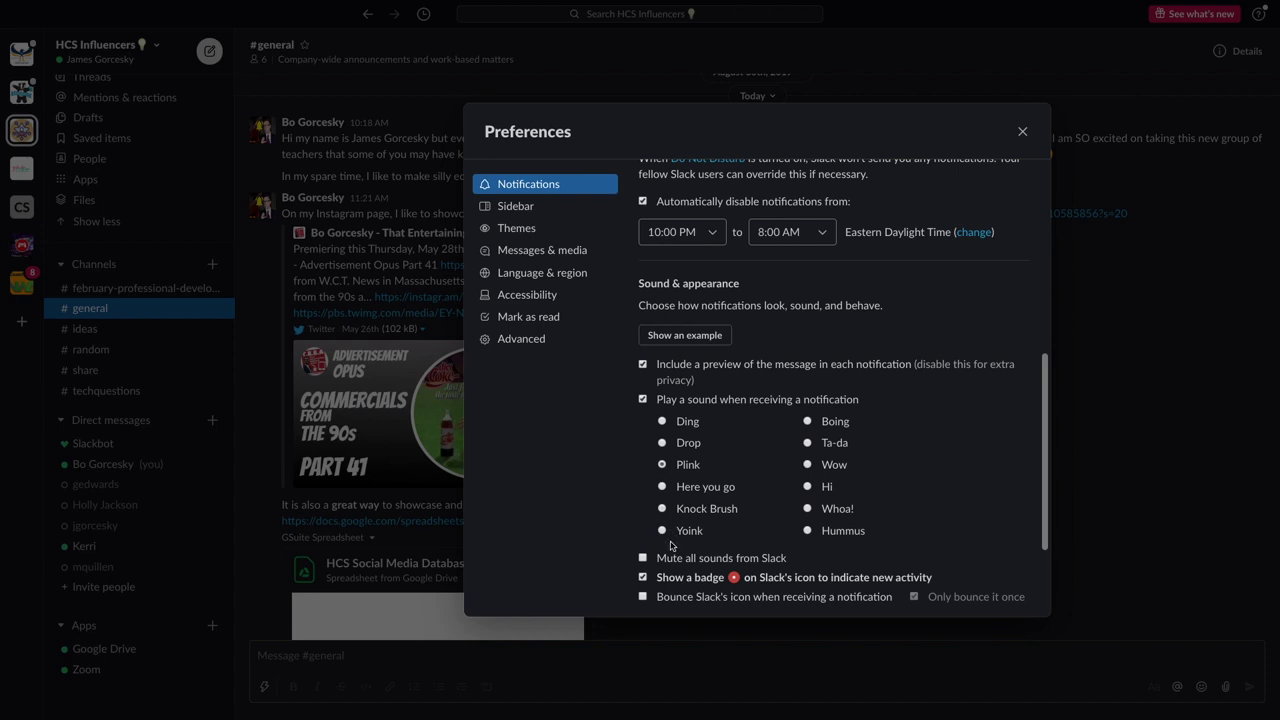
scroll(672, 552, "down", 1)
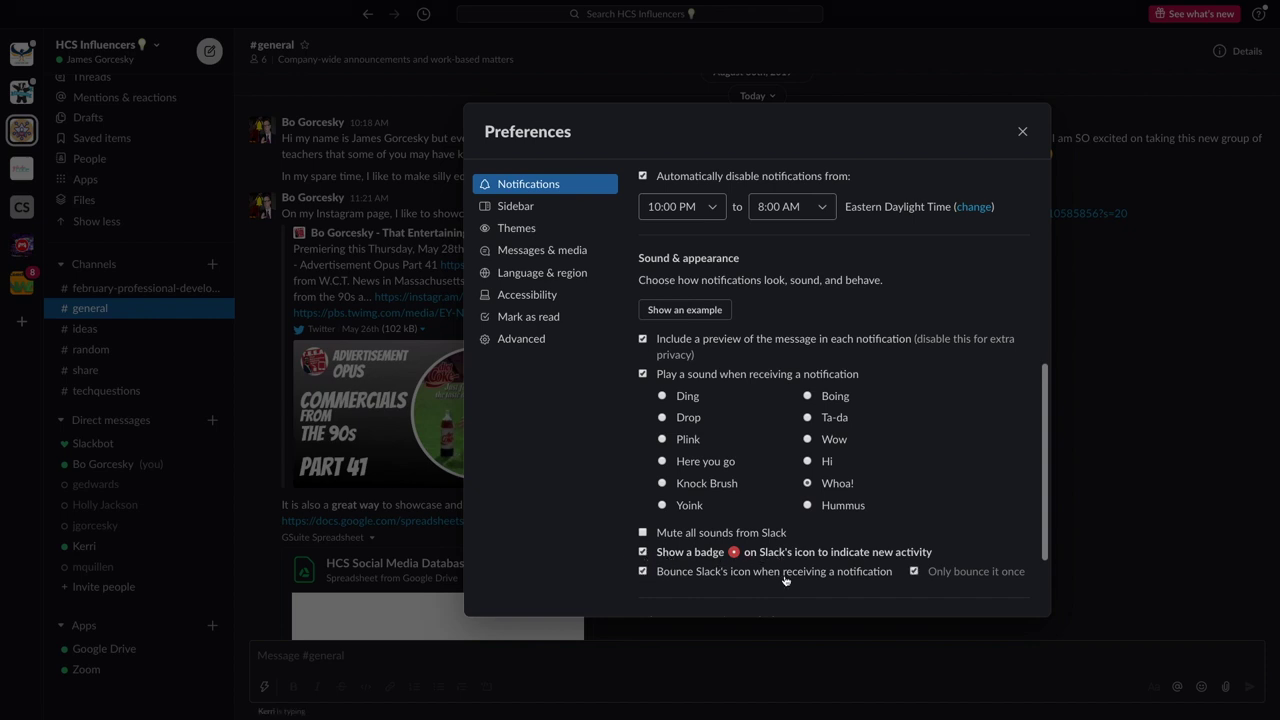
scroll(785, 580, "down", 2)
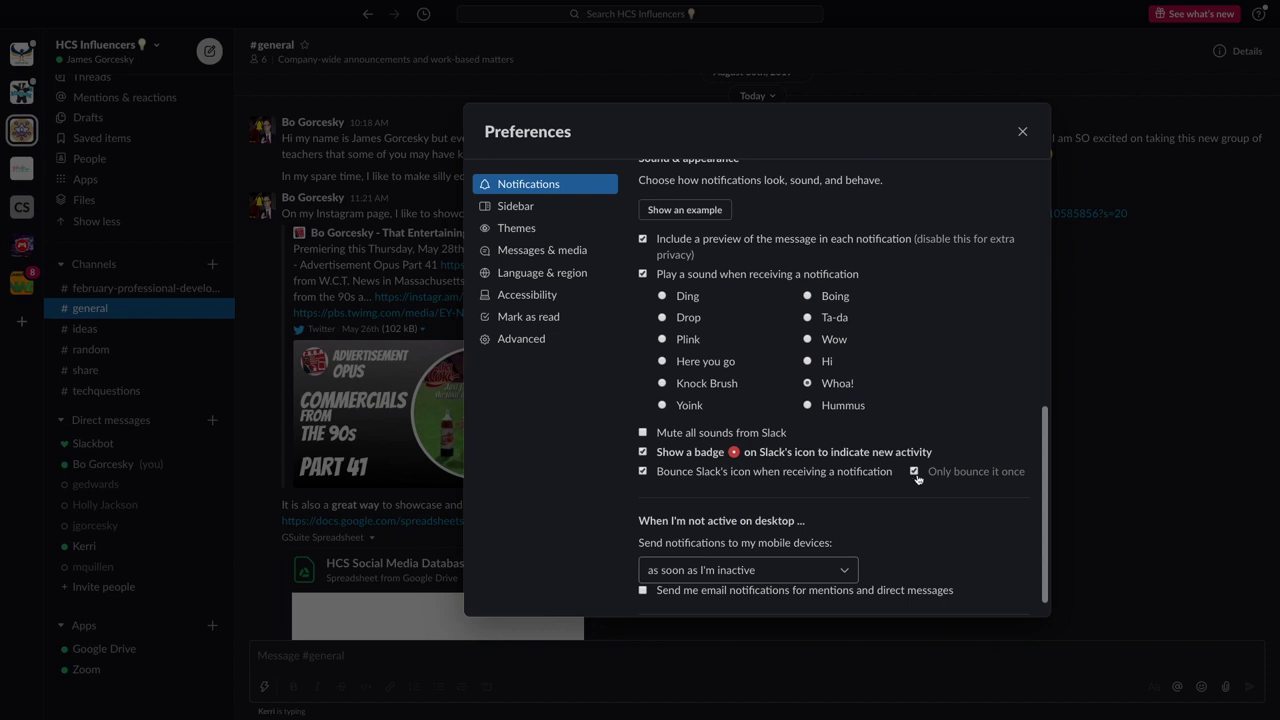
left_click(915, 474)
Send mobile alerts immediately, enable email notifications for mentions and DMs, close Preferences, and remove a DM contact
left_click(715, 571)
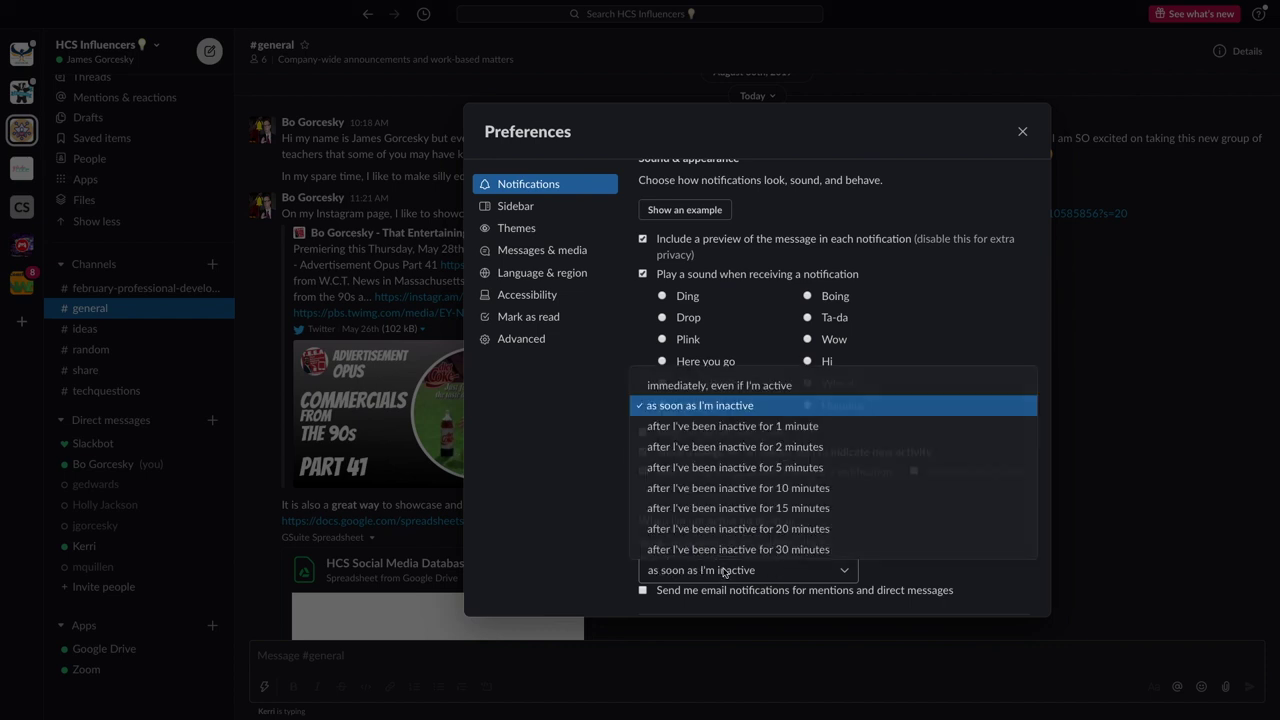
left_click(699, 386)
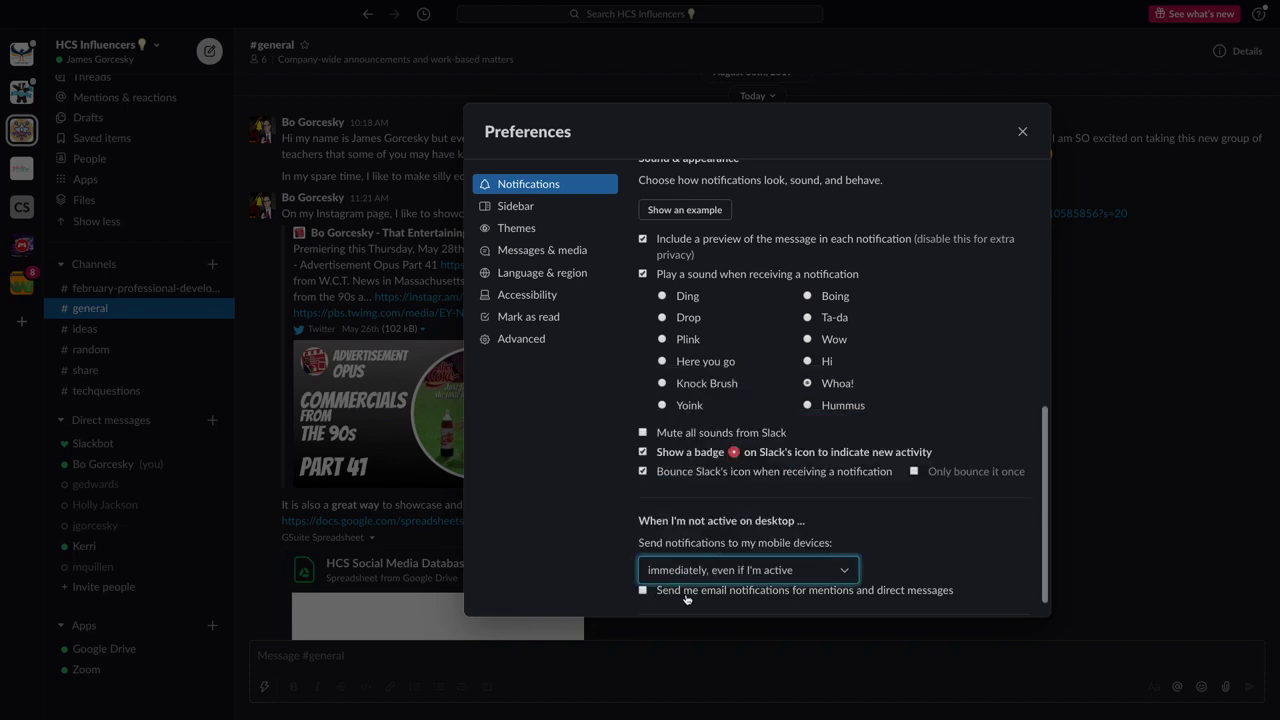
scroll(686, 599, "down", 1)
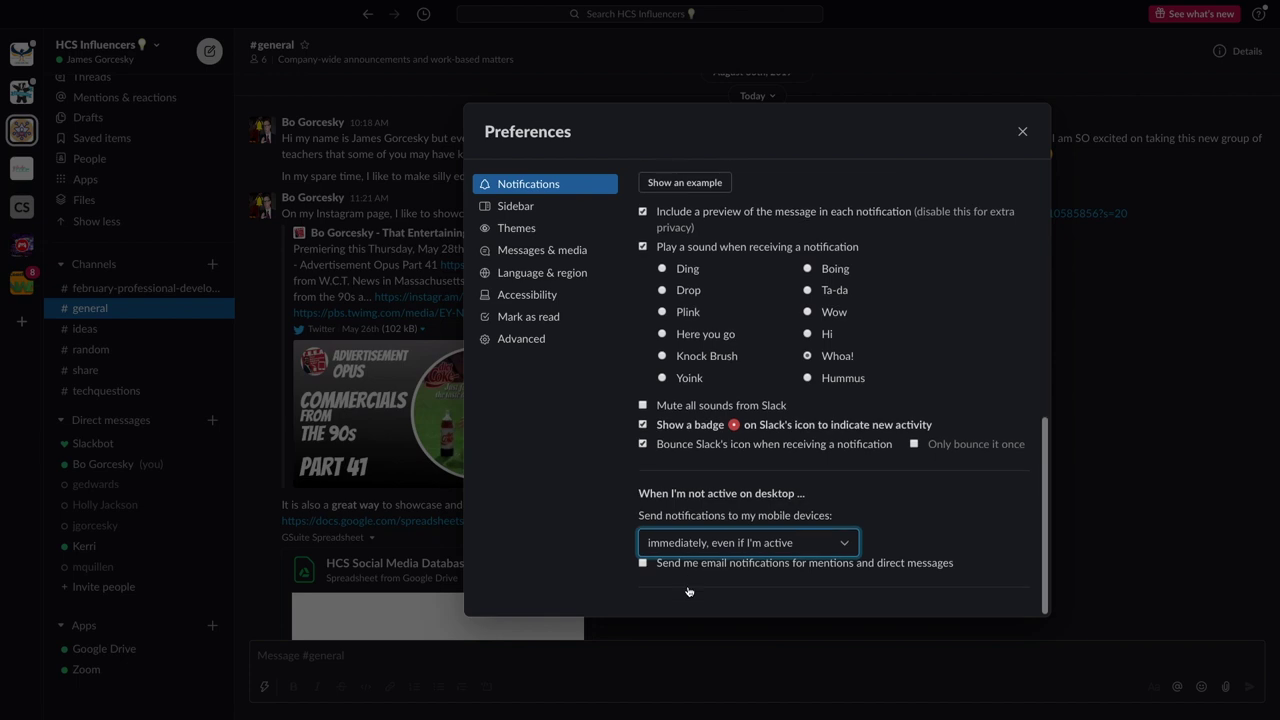
left_click(642, 564)
scroll(778, 598, "down", 1)
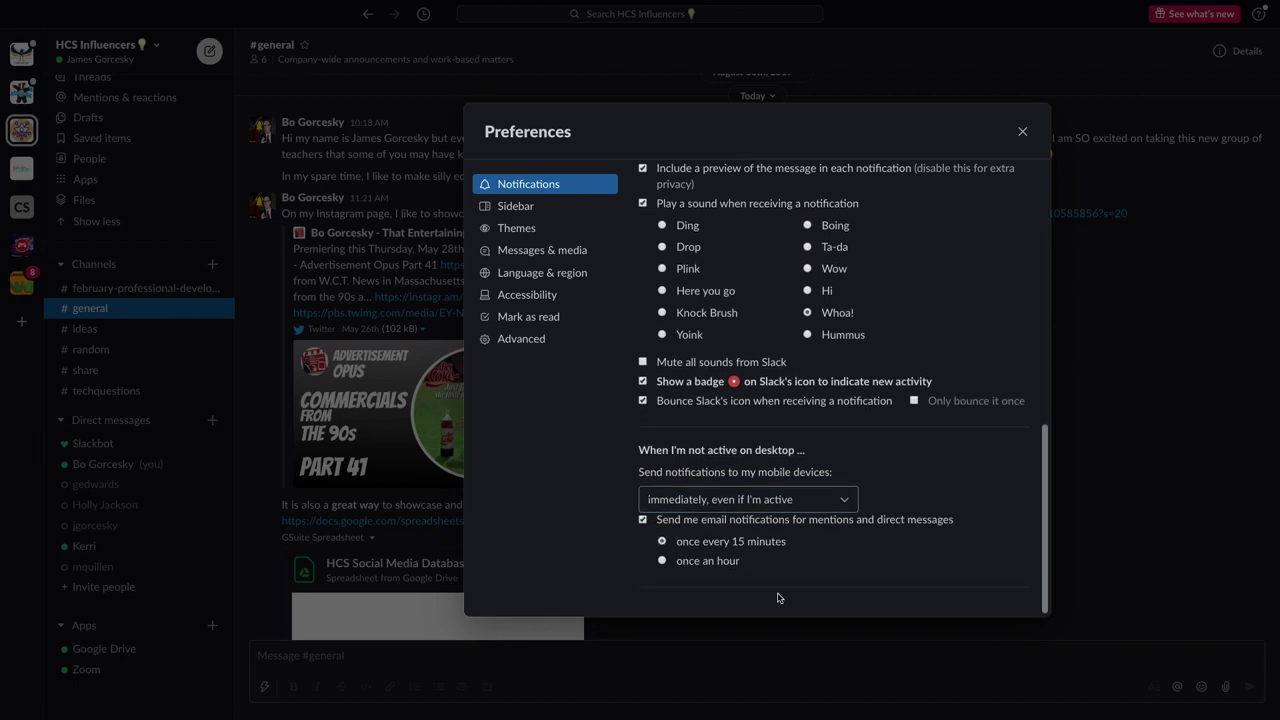
key("Escape")
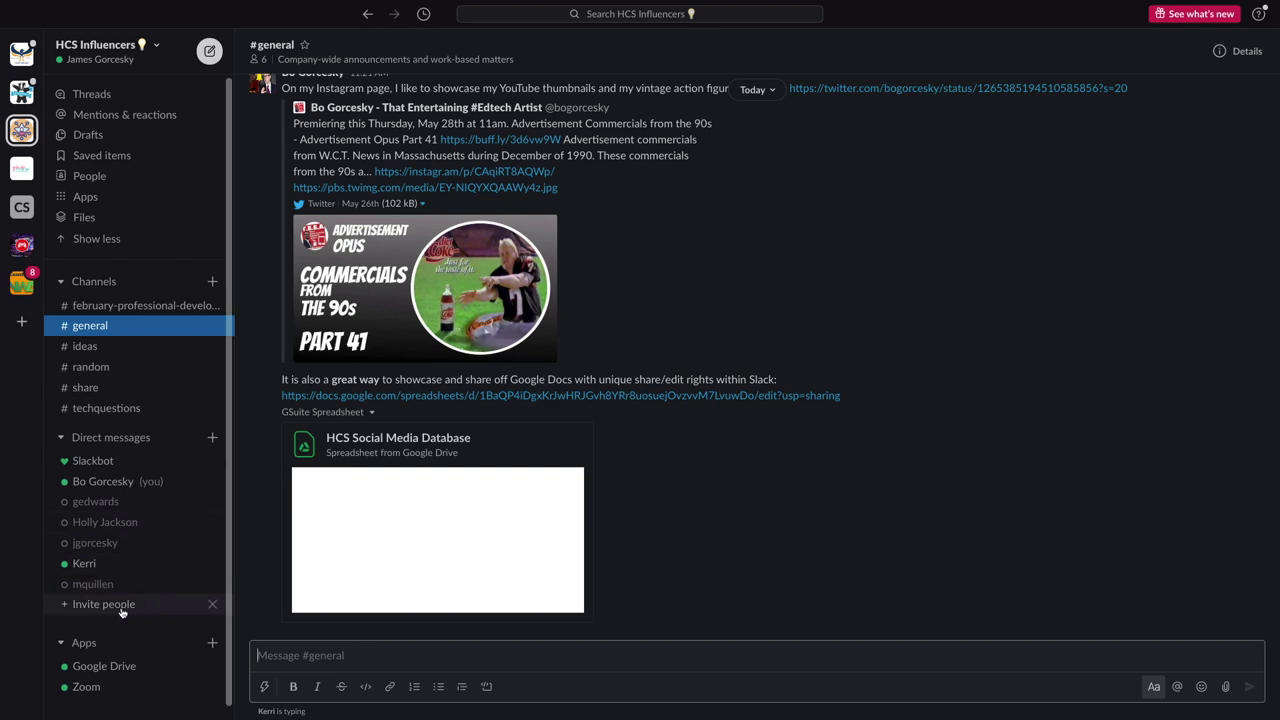
left_click(211, 503)
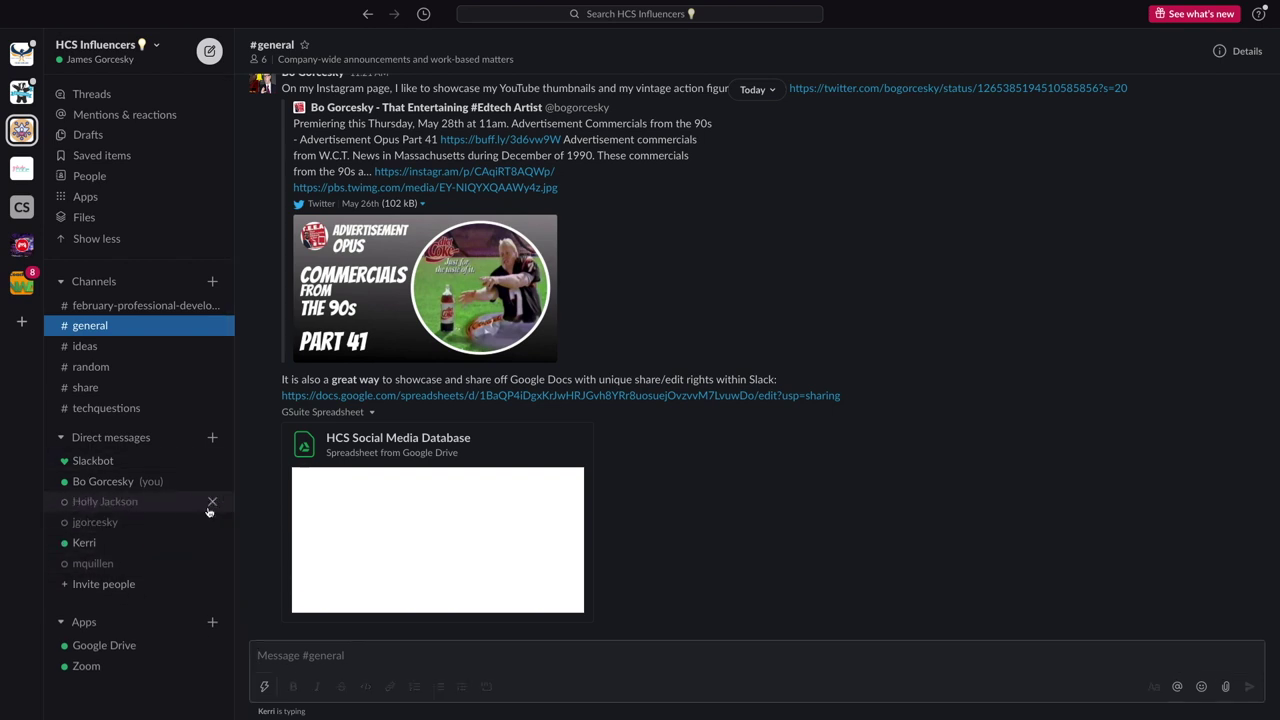
Draft a greeting about sharing Slack tips in a teammate's DM, then bring up the new-conversation finder
left_click(84, 544)
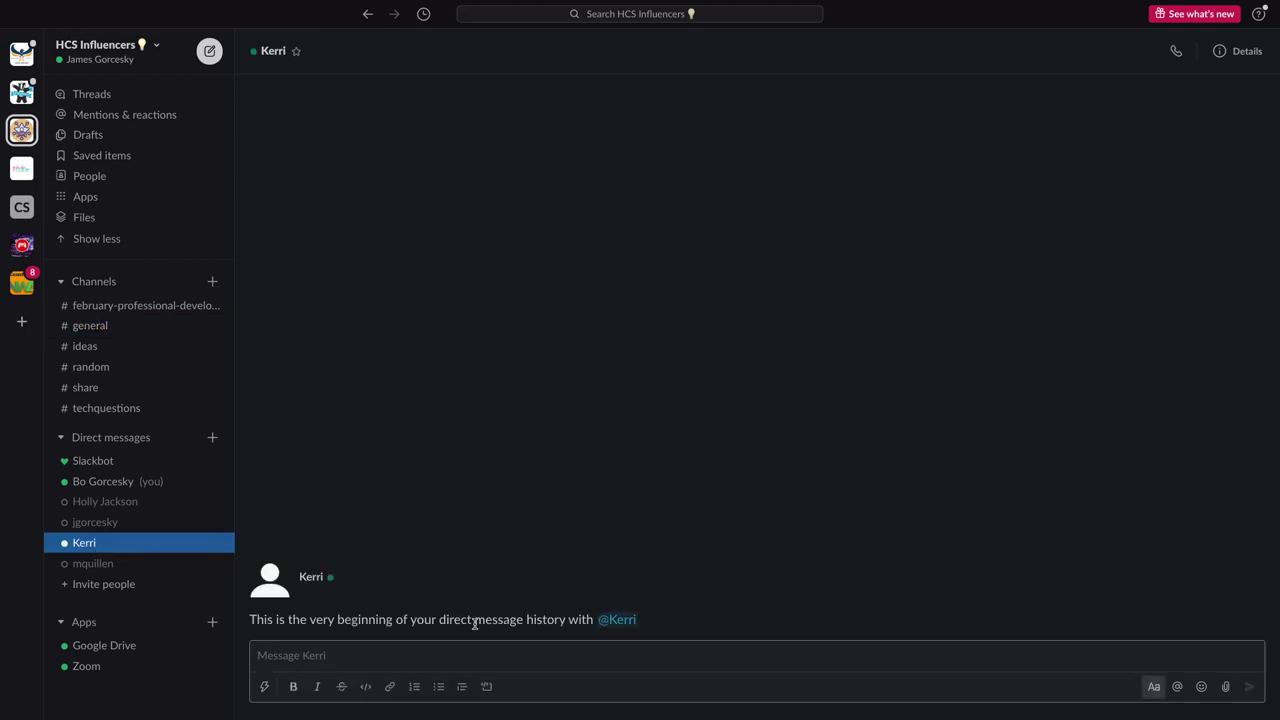
left_click(424, 652)
type("Hi Kerri how is it going! Looking fo")
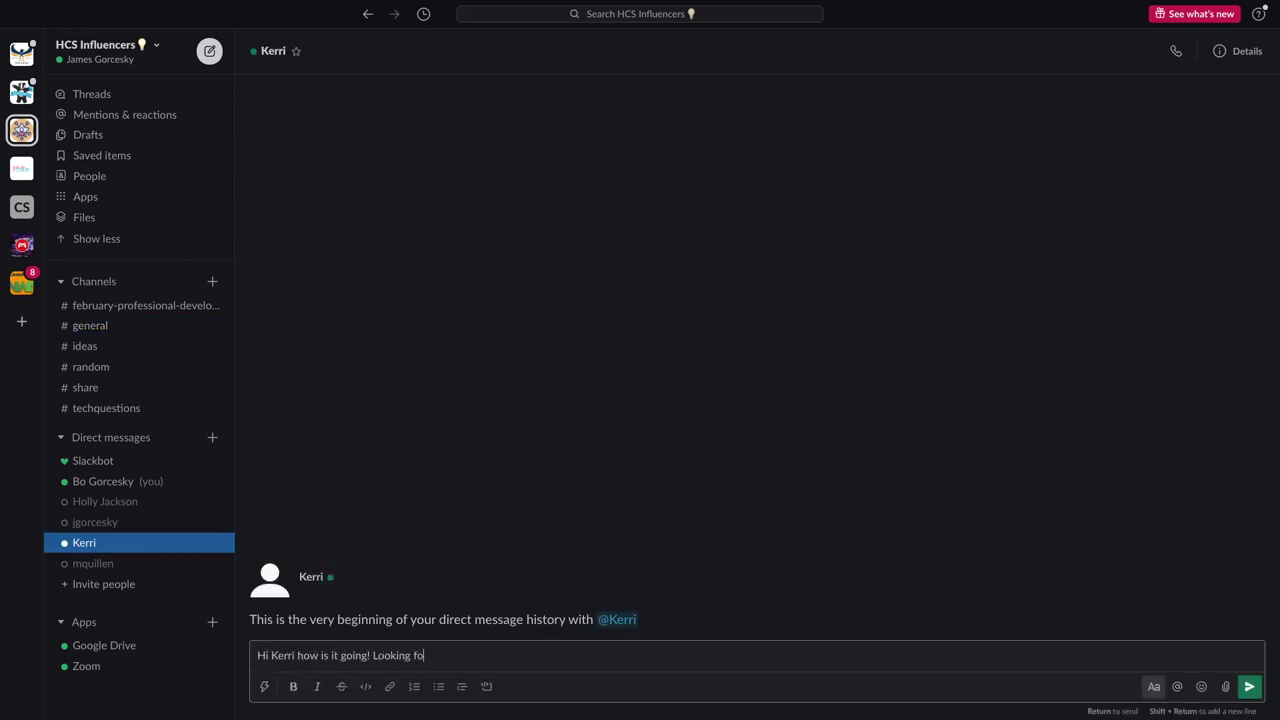
type("rward to sharing some Slack tips with you....")
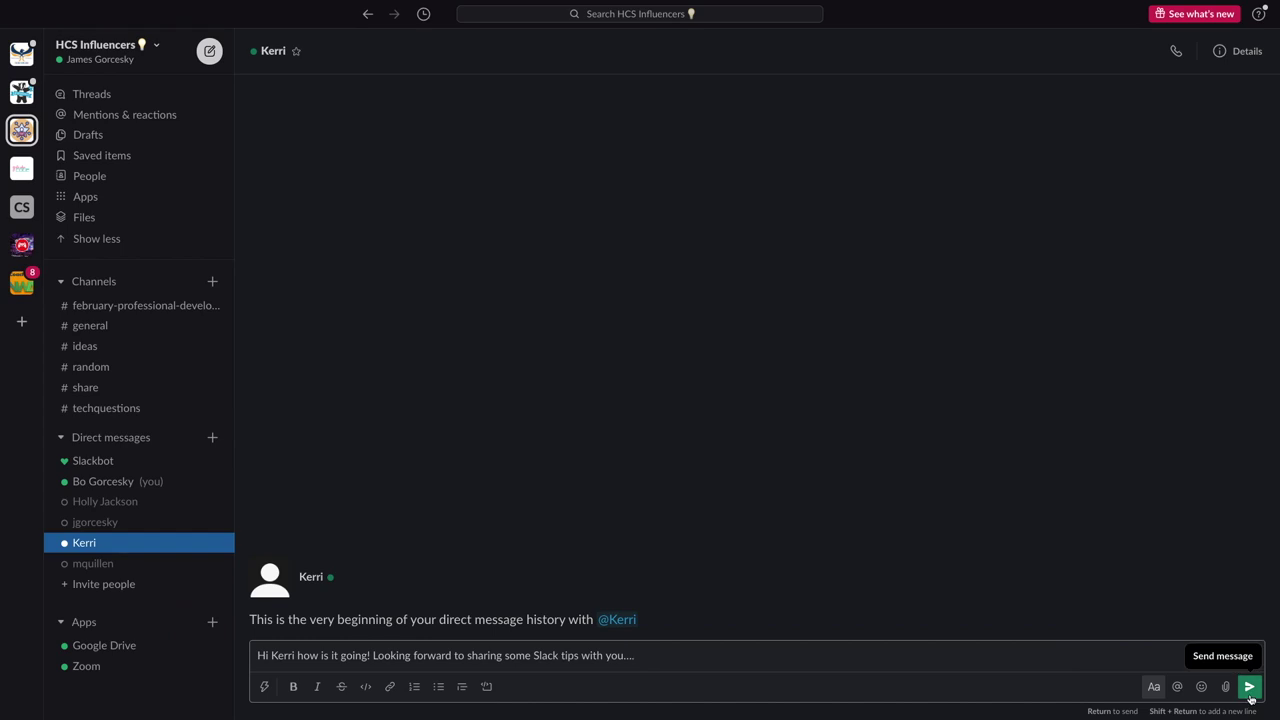
left_click(213, 440)
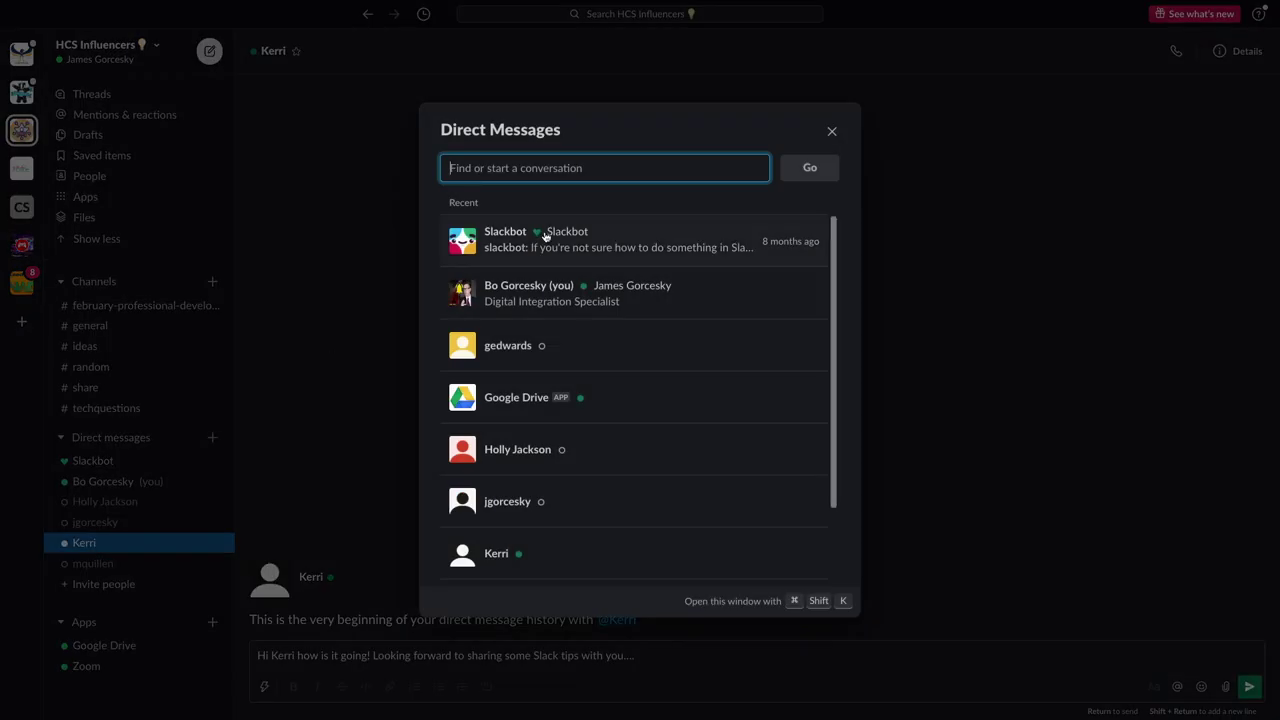
Open a recent contact's conversation, then start a group DM with two teammates
left_click(512, 347)
left_click(800, 168)
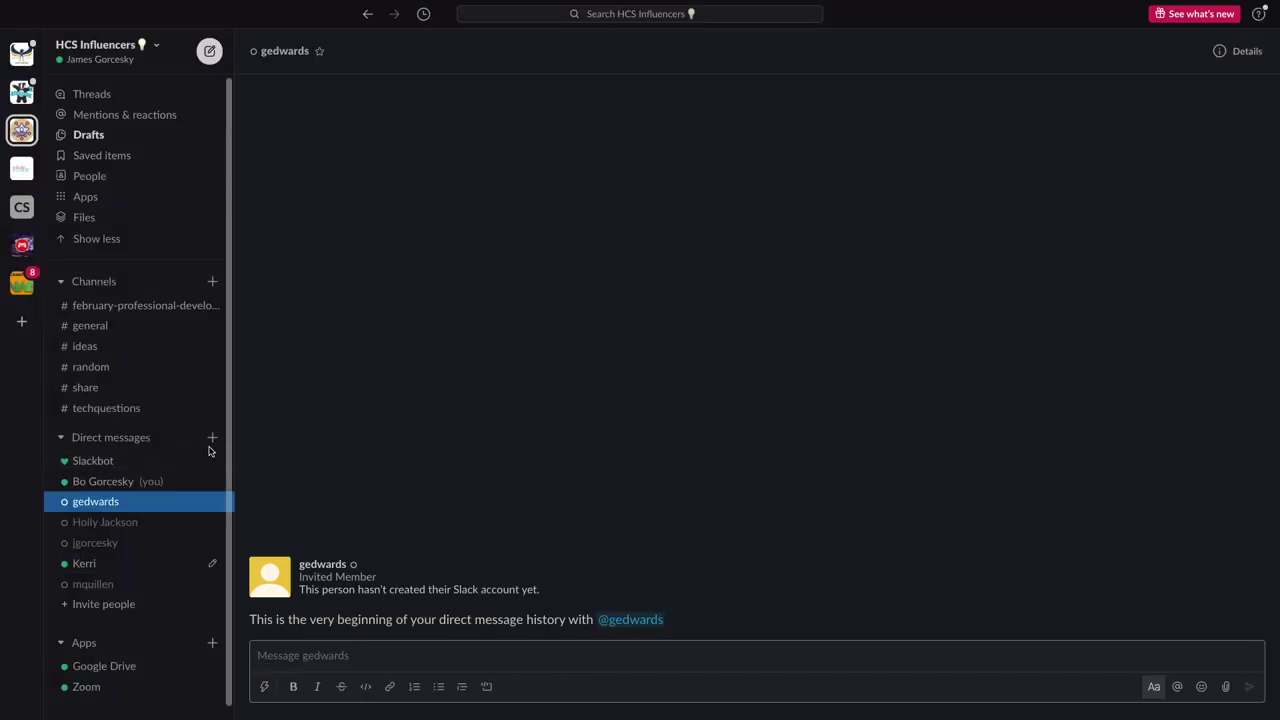
left_click(212, 438)
type("ho")
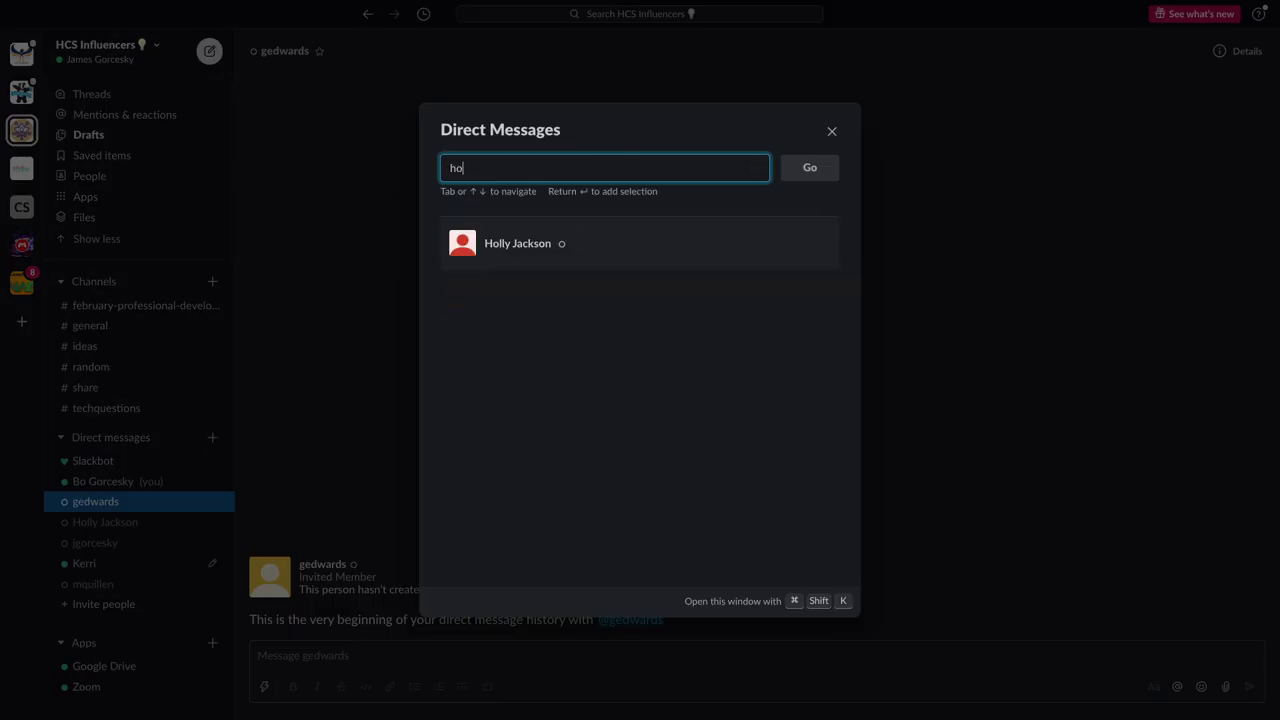
type("lly")
left_click(509, 250)
type("kerr")
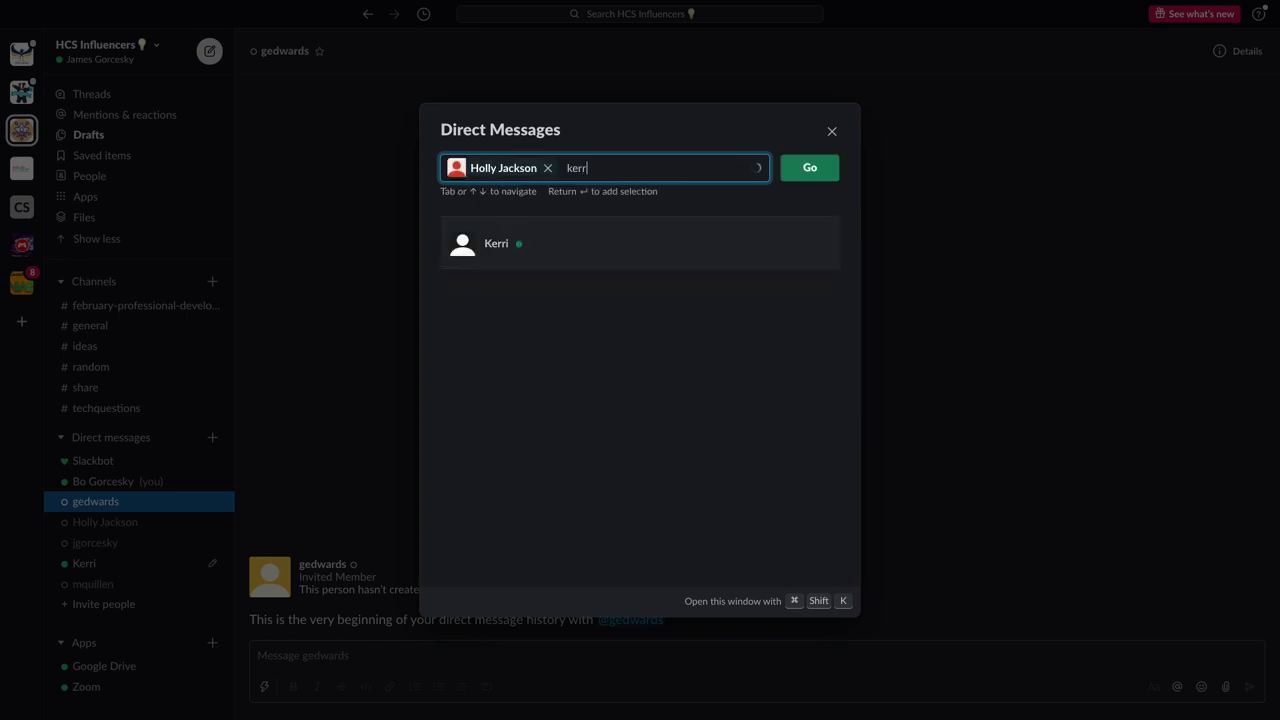
left_click(495, 250)
left_click(808, 167)
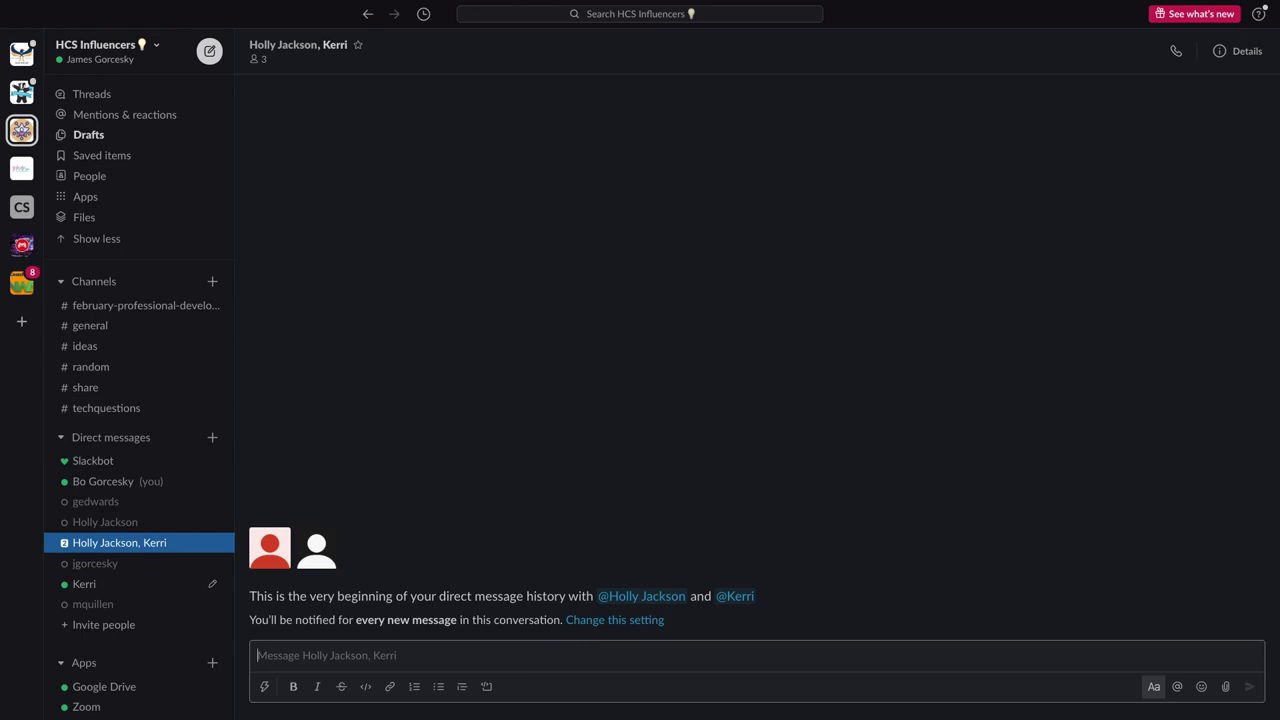
Draft 'I think we are going to do some great things with our channel' plus a thumbs-up, unsent
type("I think we are going to do some g")
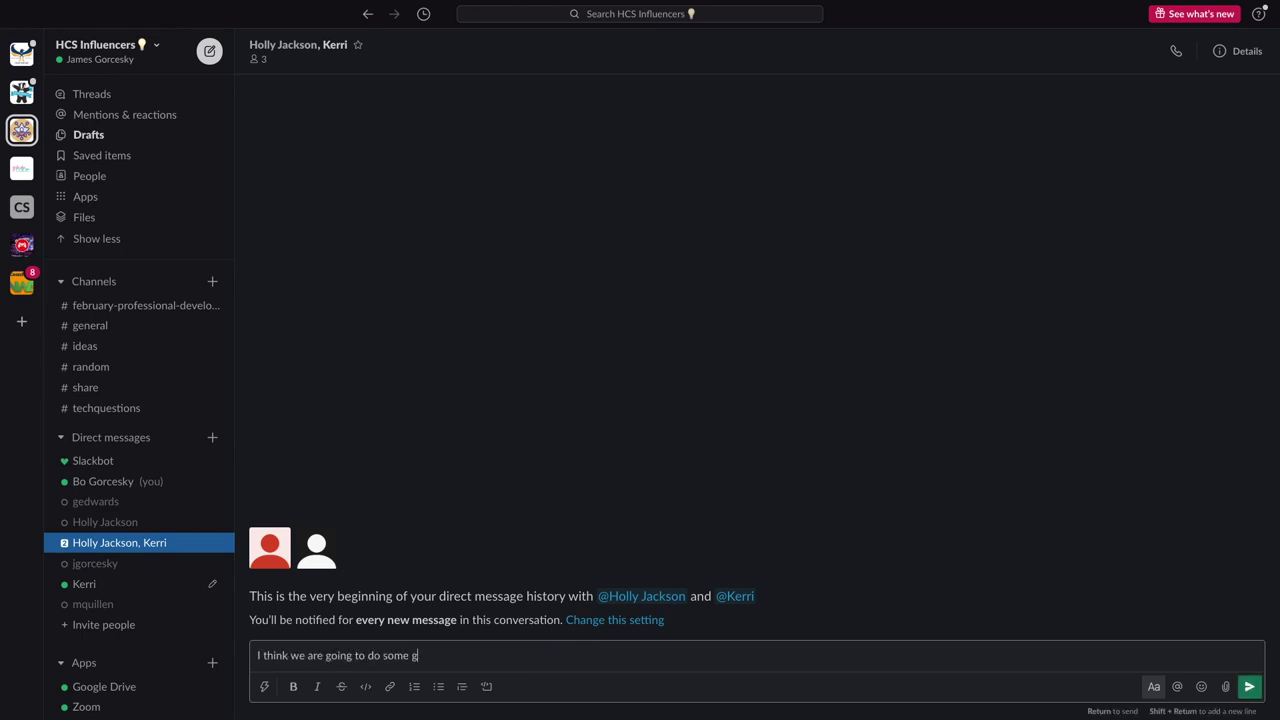
type("reat things with our channel and our Influencers")
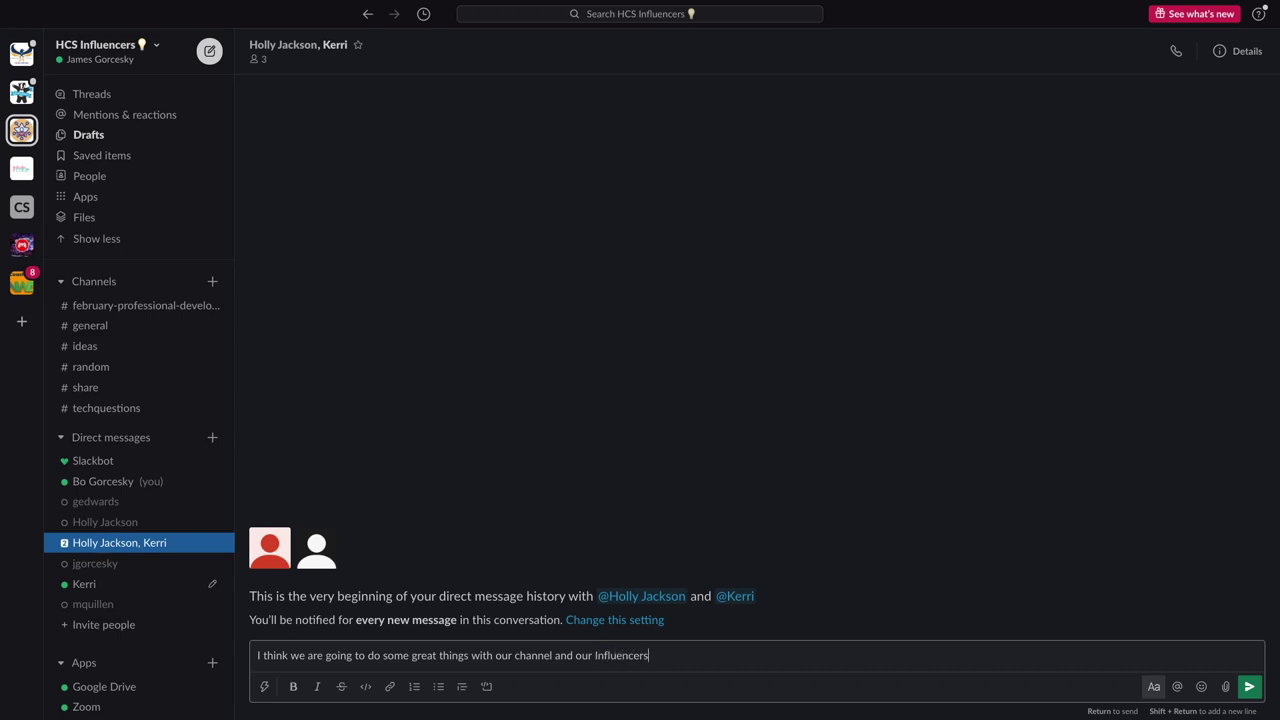
left_click(1201, 686)
left_click(1104, 488)
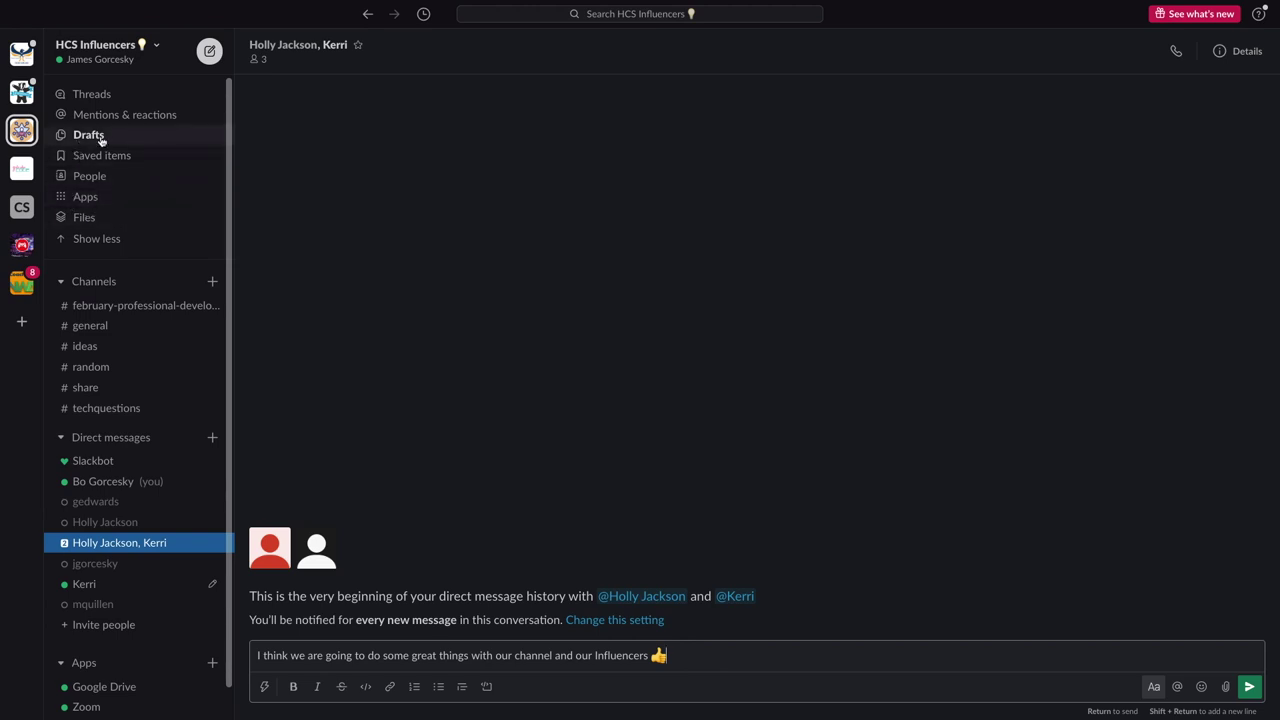
left_click(77, 332)
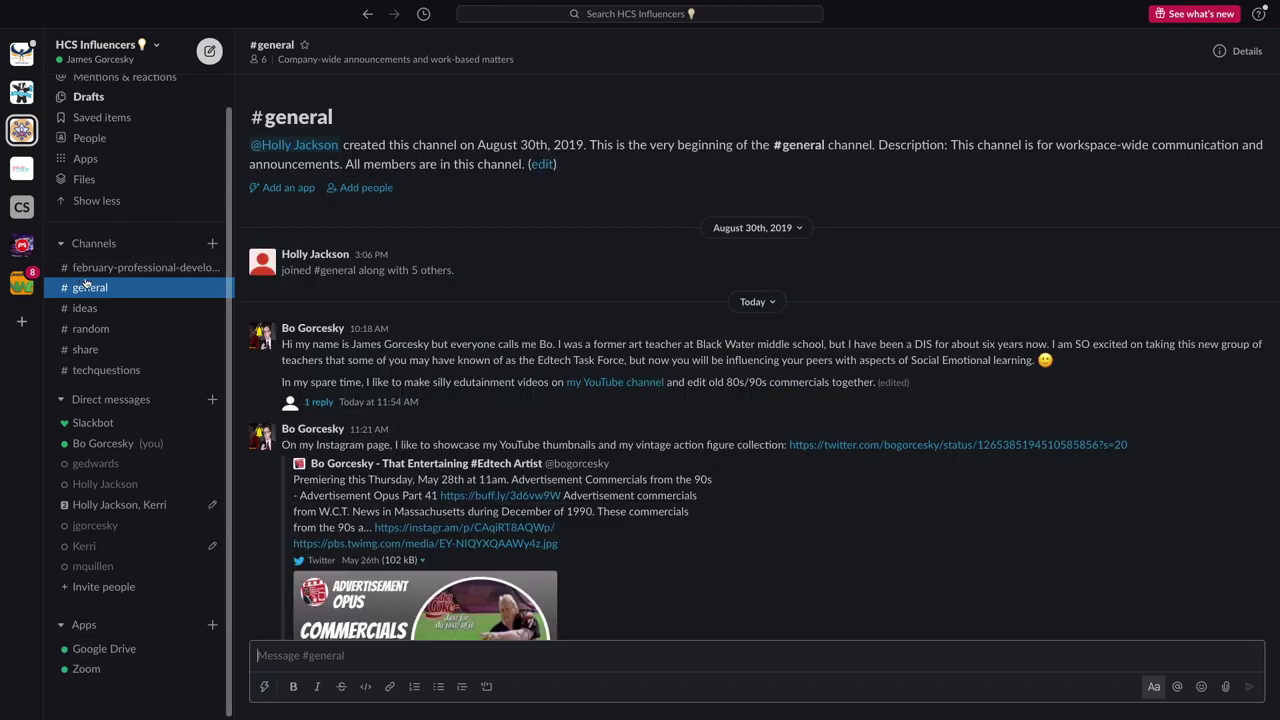
View the GIF reply in the introduction post's thread, then close the thread
left_click(318, 402)
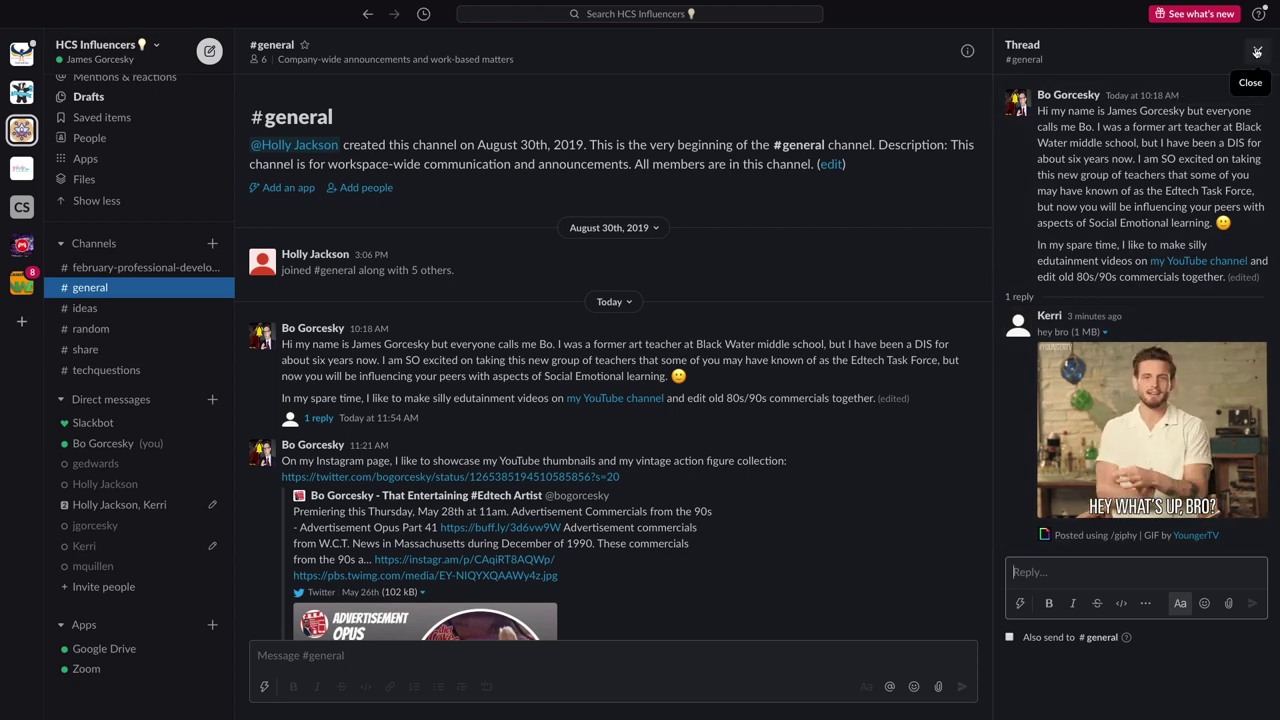
left_click(1257, 51)
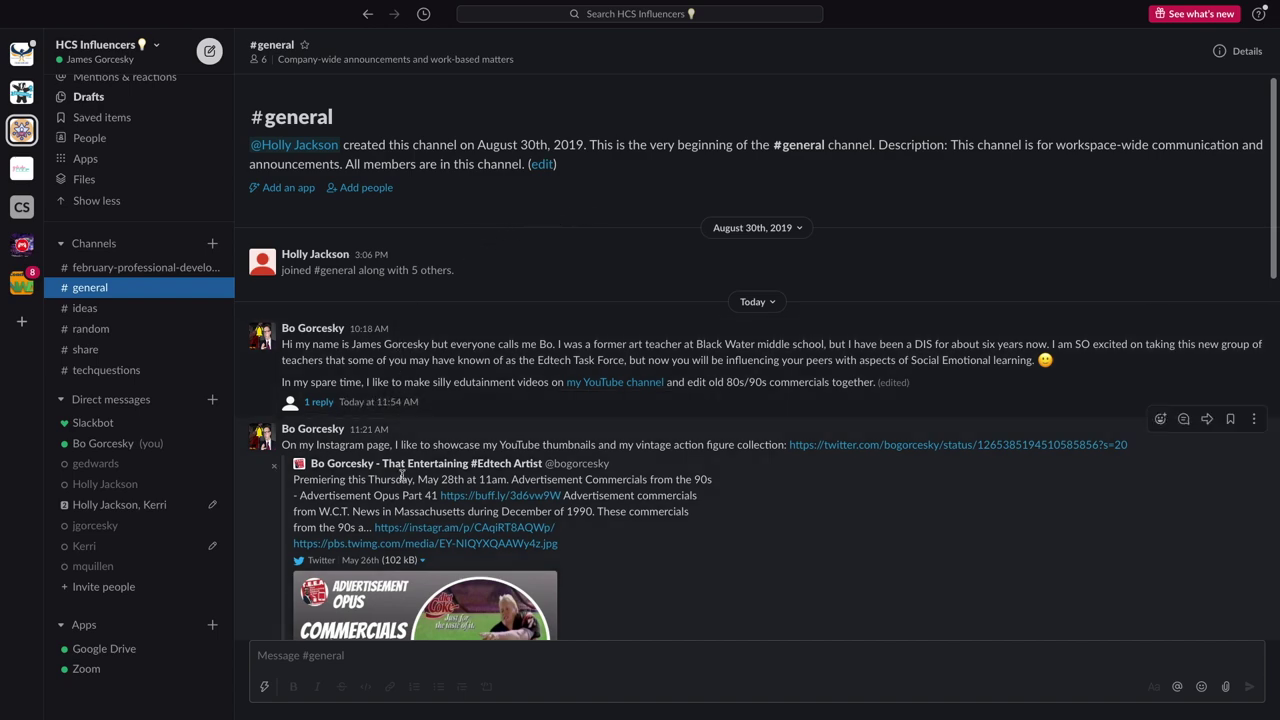
Give the welcome message with the baby photo a heart reaction
scroll(403, 475, "down", 10)
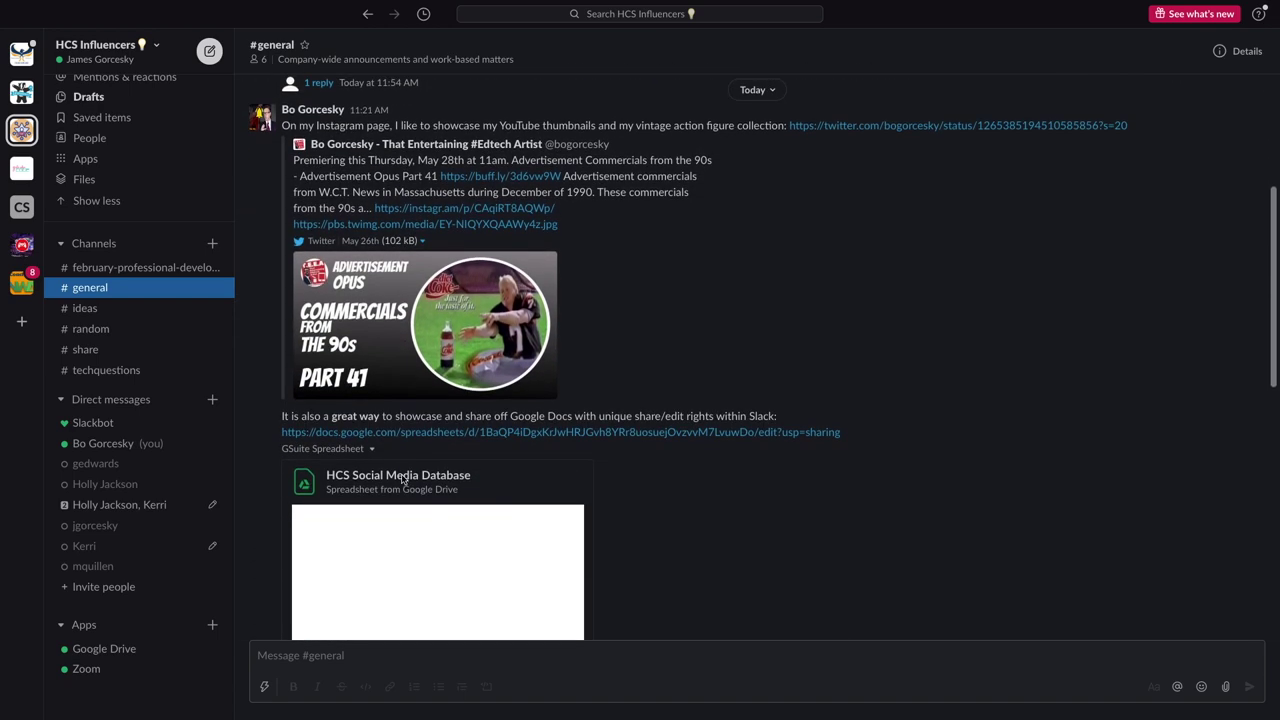
scroll(403, 478, "down", 3)
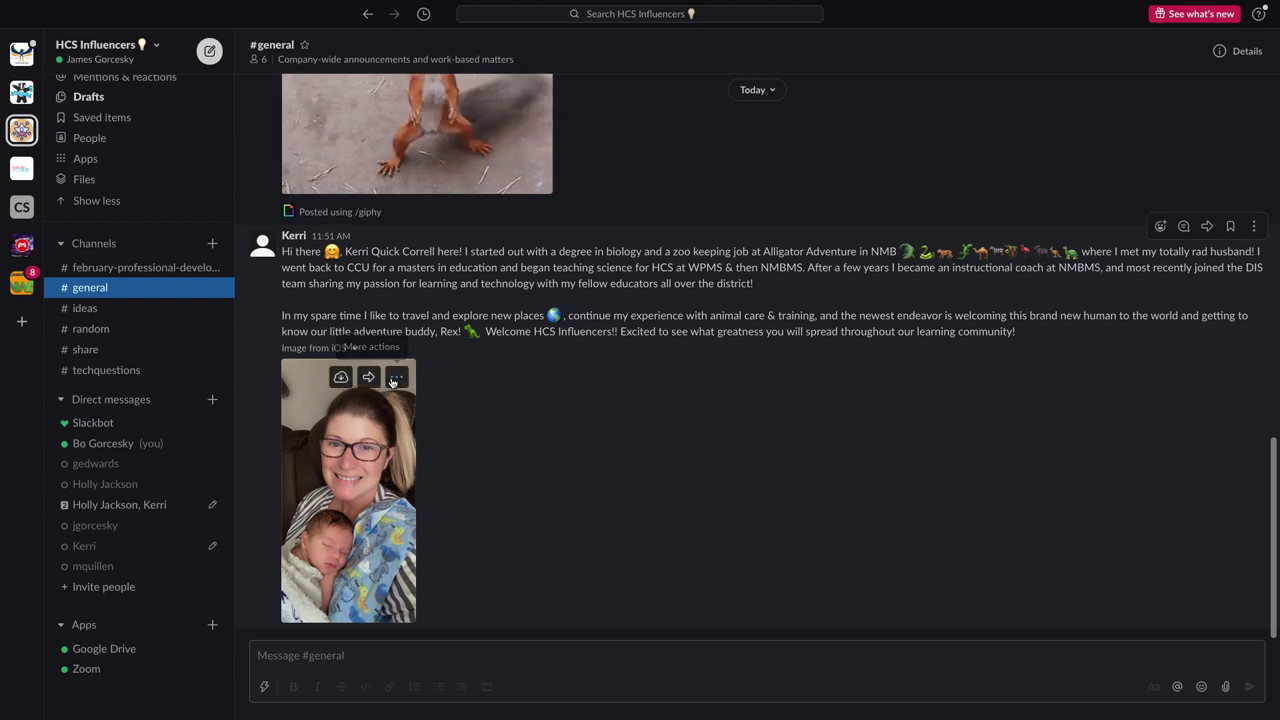
left_click(395, 378)
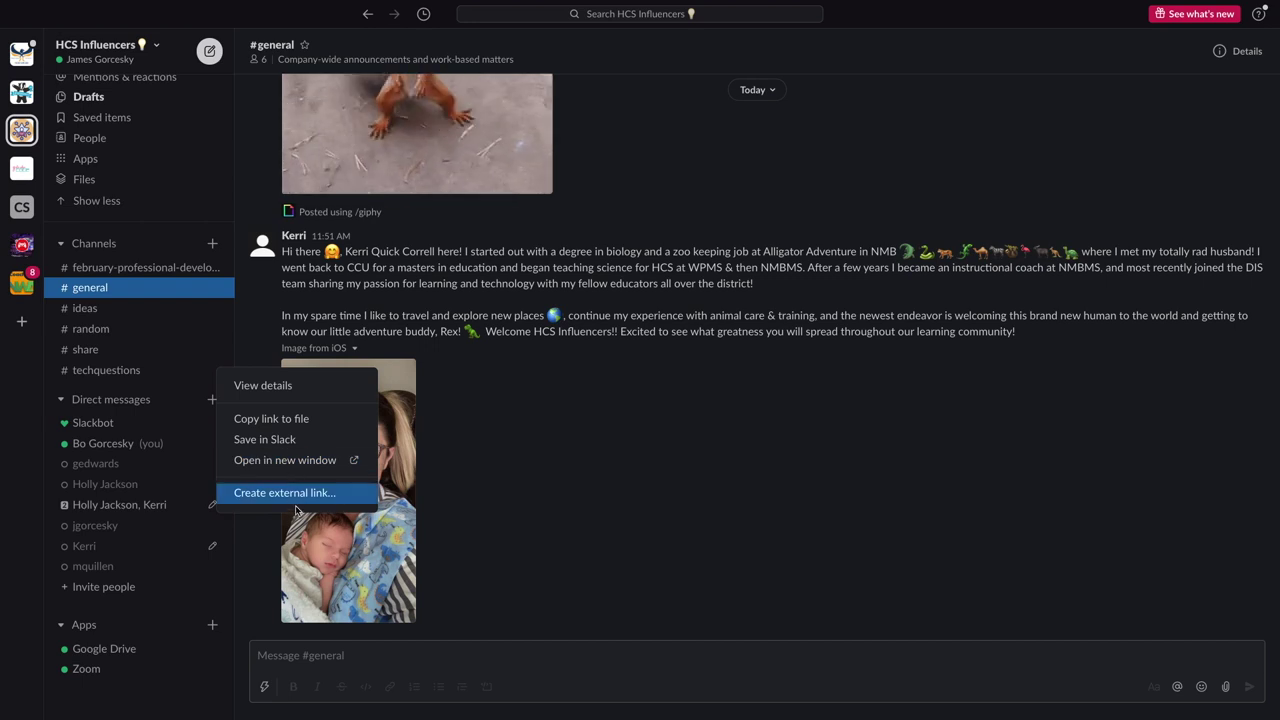
left_click(534, 483)
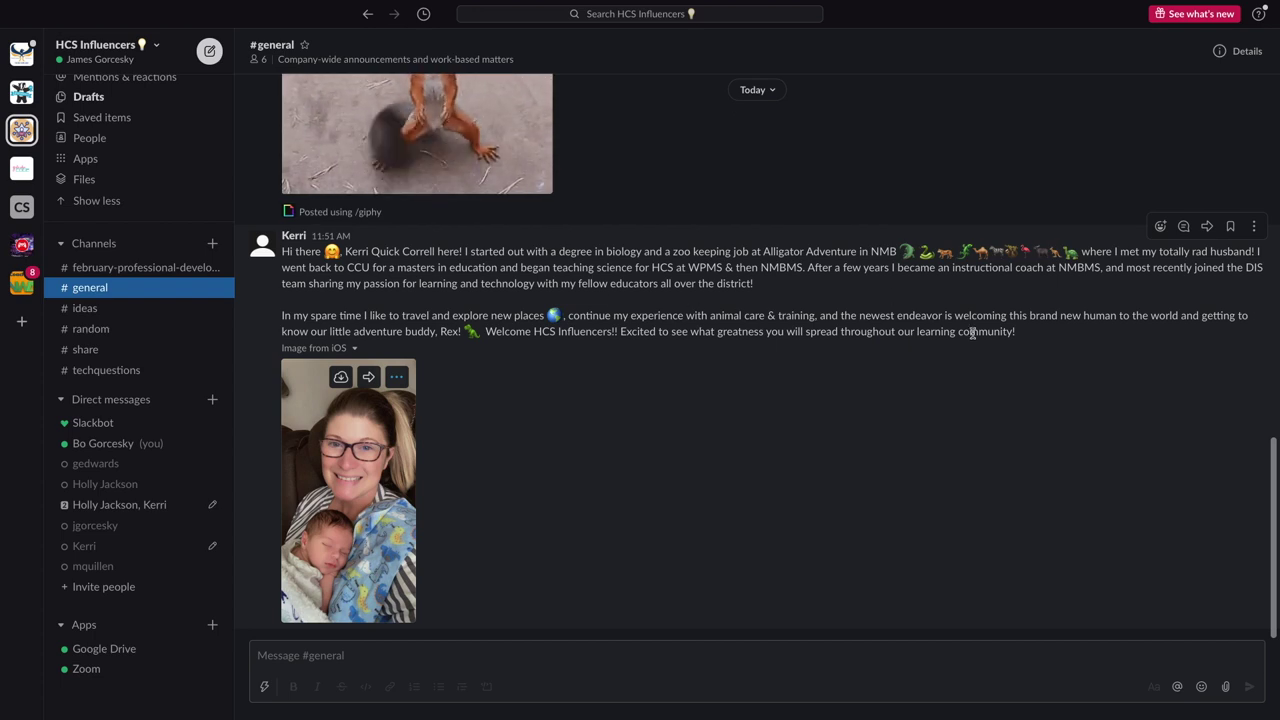
left_click(1159, 228)
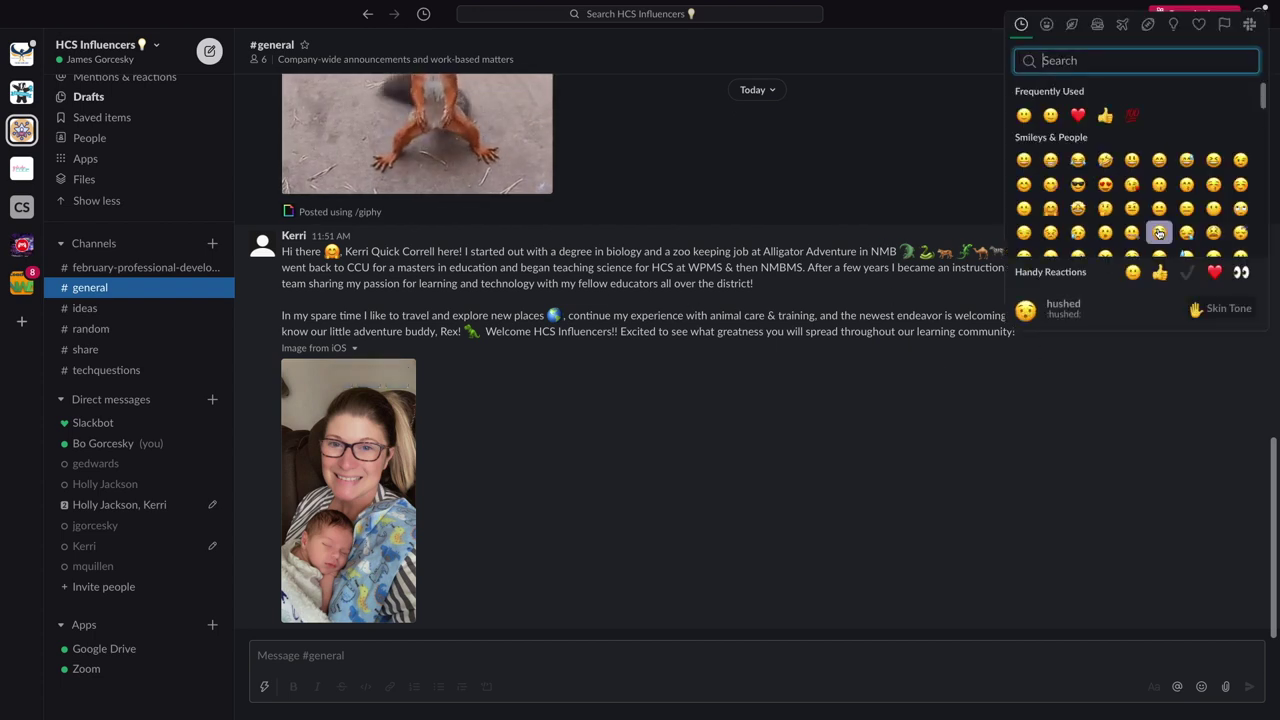
left_click(1078, 116)
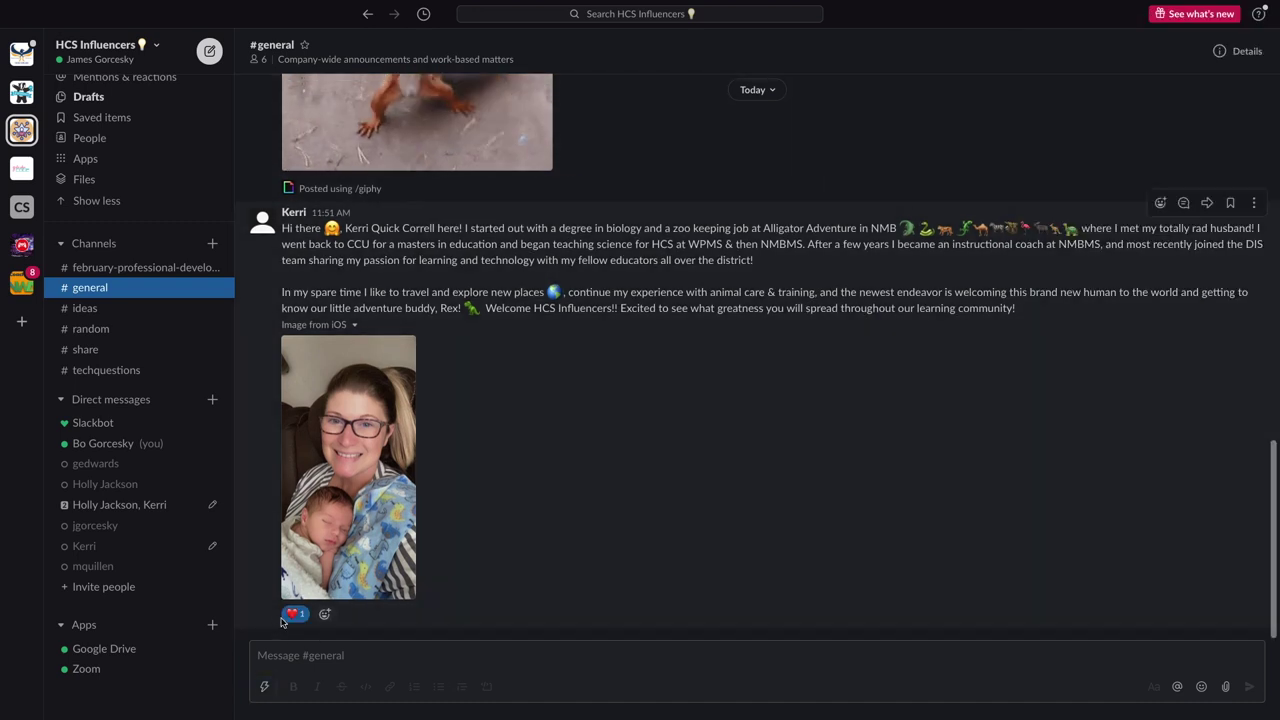
Pin the welcome message to the #general channel, leaving it unsaved
left_click(1231, 203)
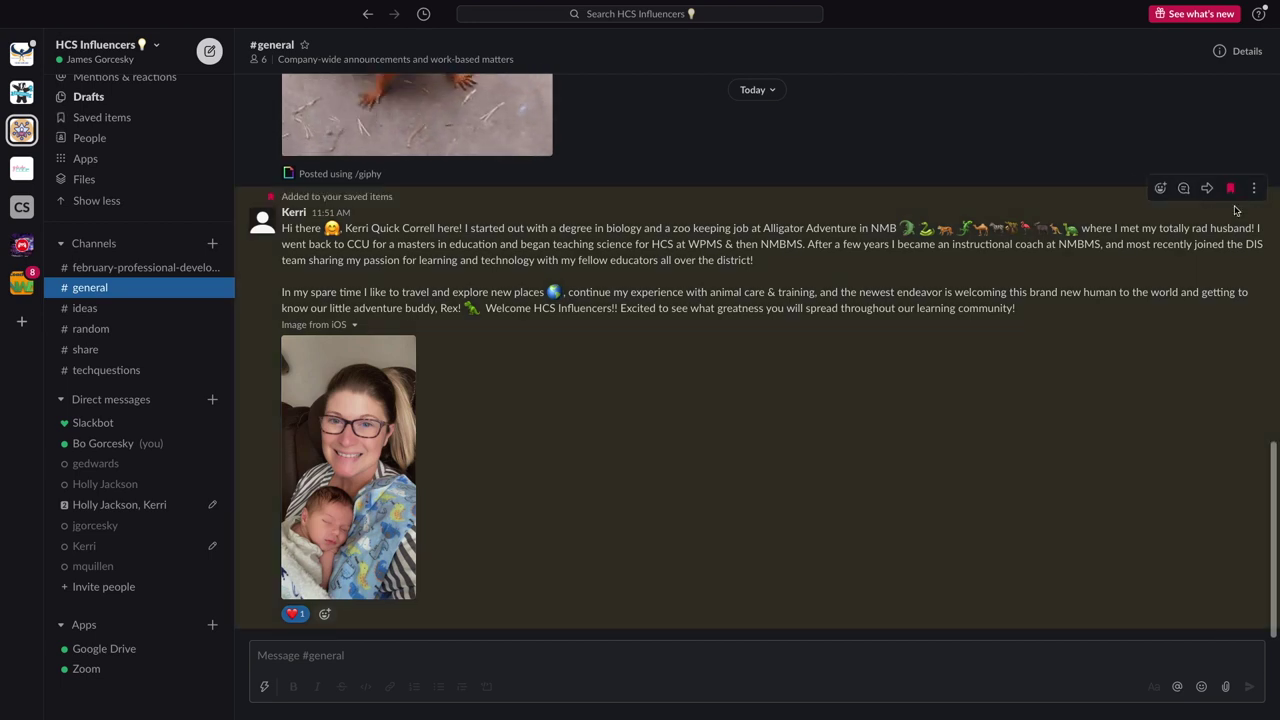
left_click(1228, 190)
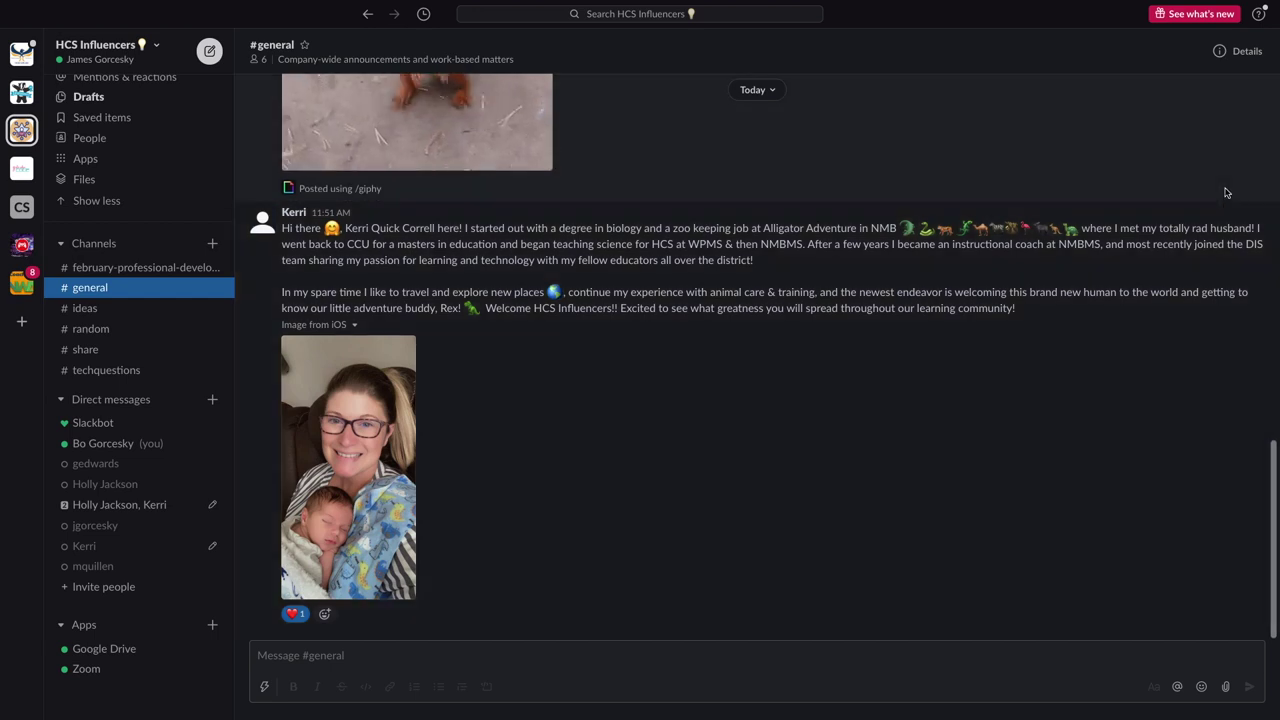
left_click(1251, 203)
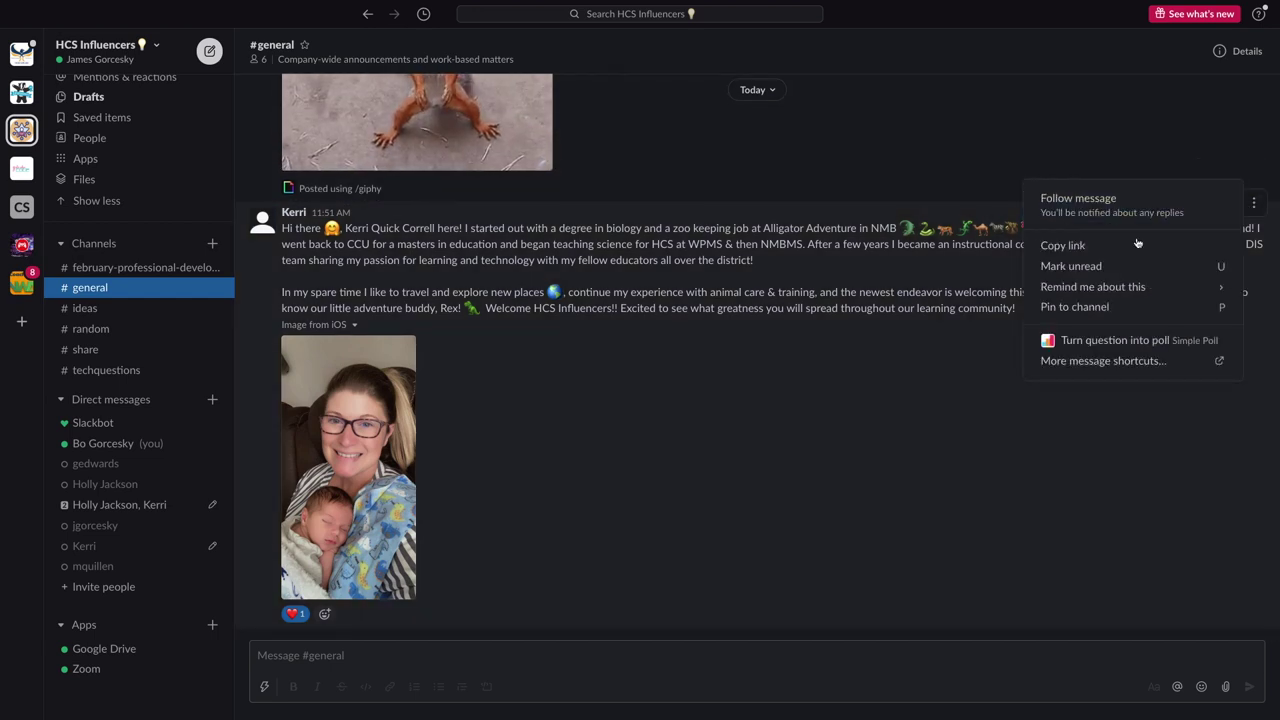
mouse_move(1076, 292)
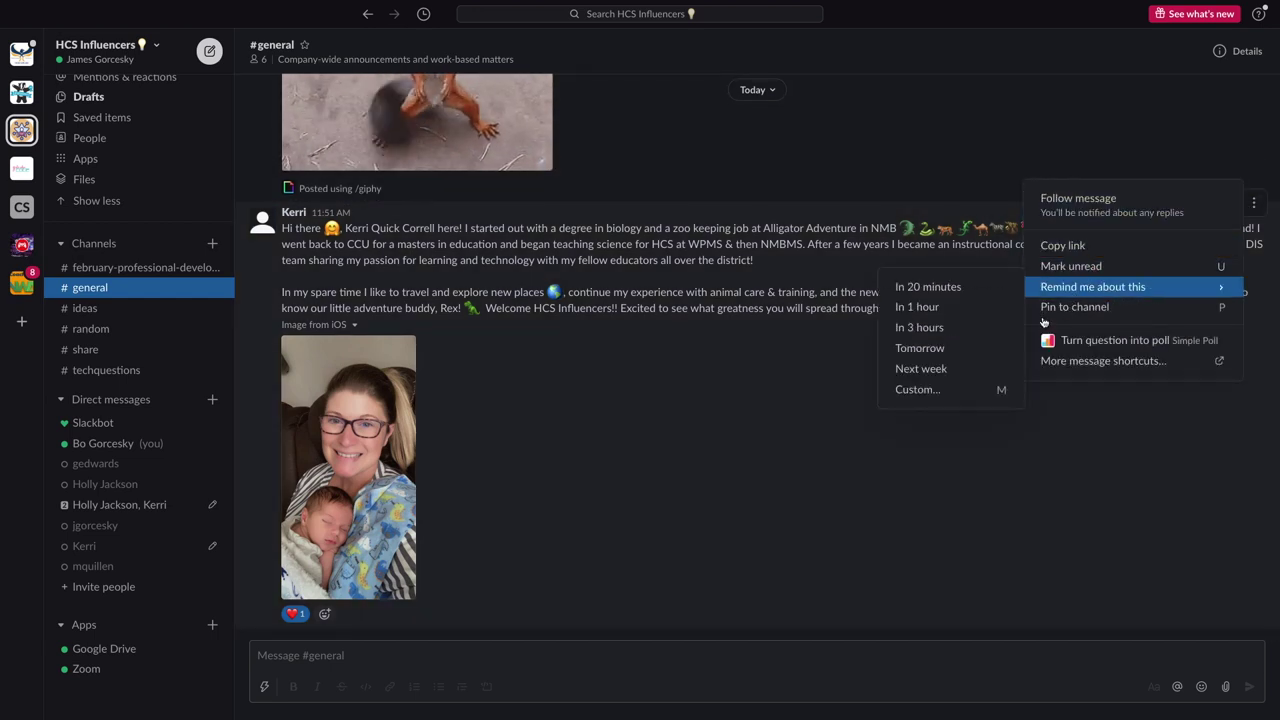
left_click(1064, 309)
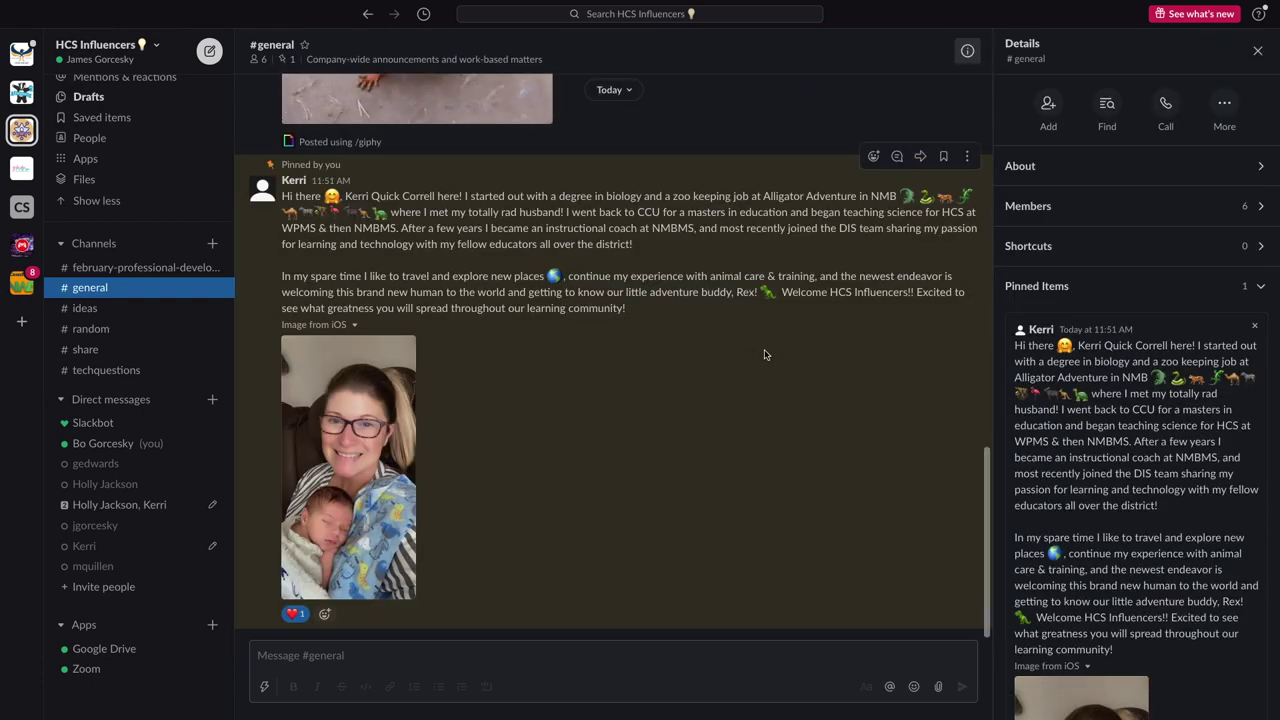
left_click(1257, 52)
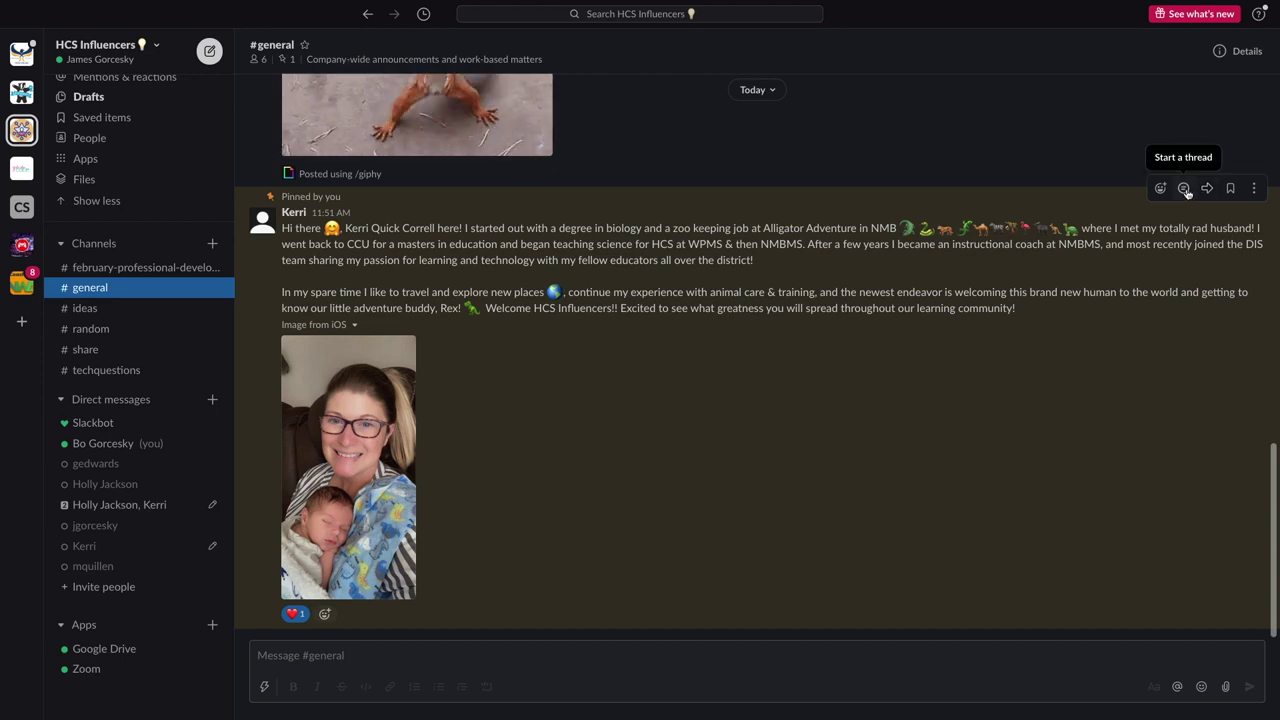
Reply in the pinned message's thread that Netflix's Jurassic Park TV show is perfect birthday swag
left_click(1184, 189)
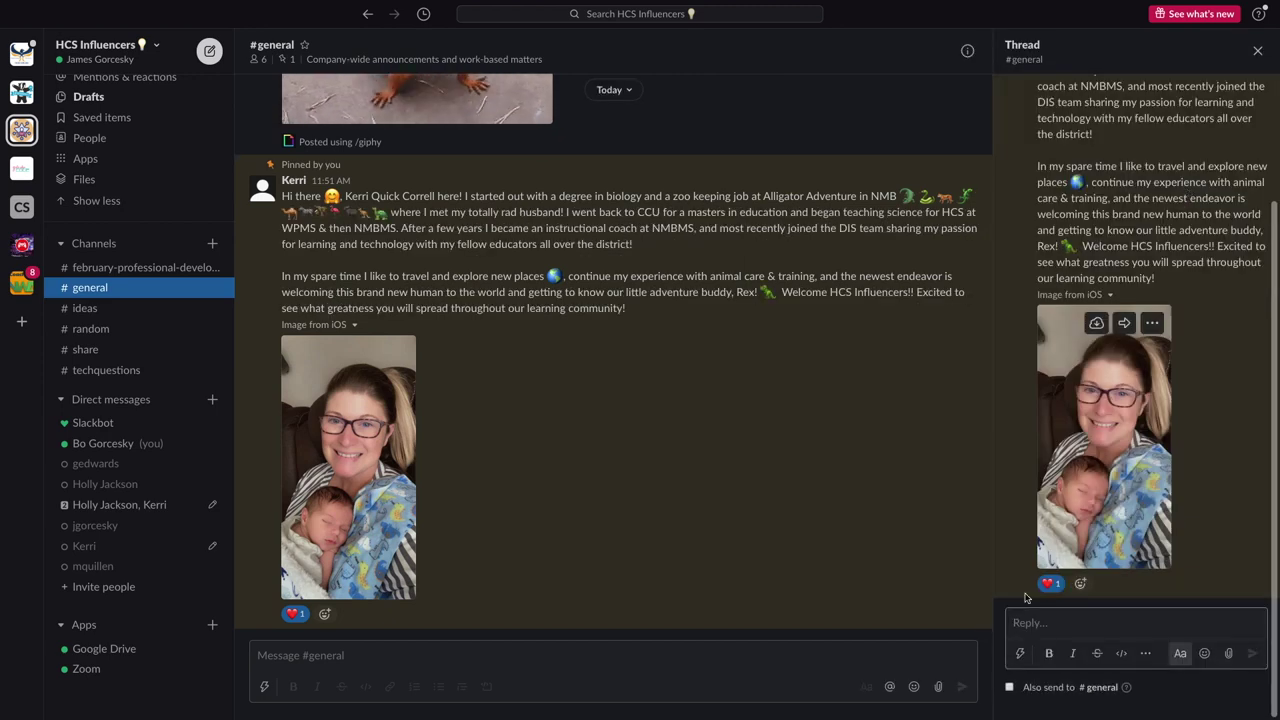
type("That is SO aw")
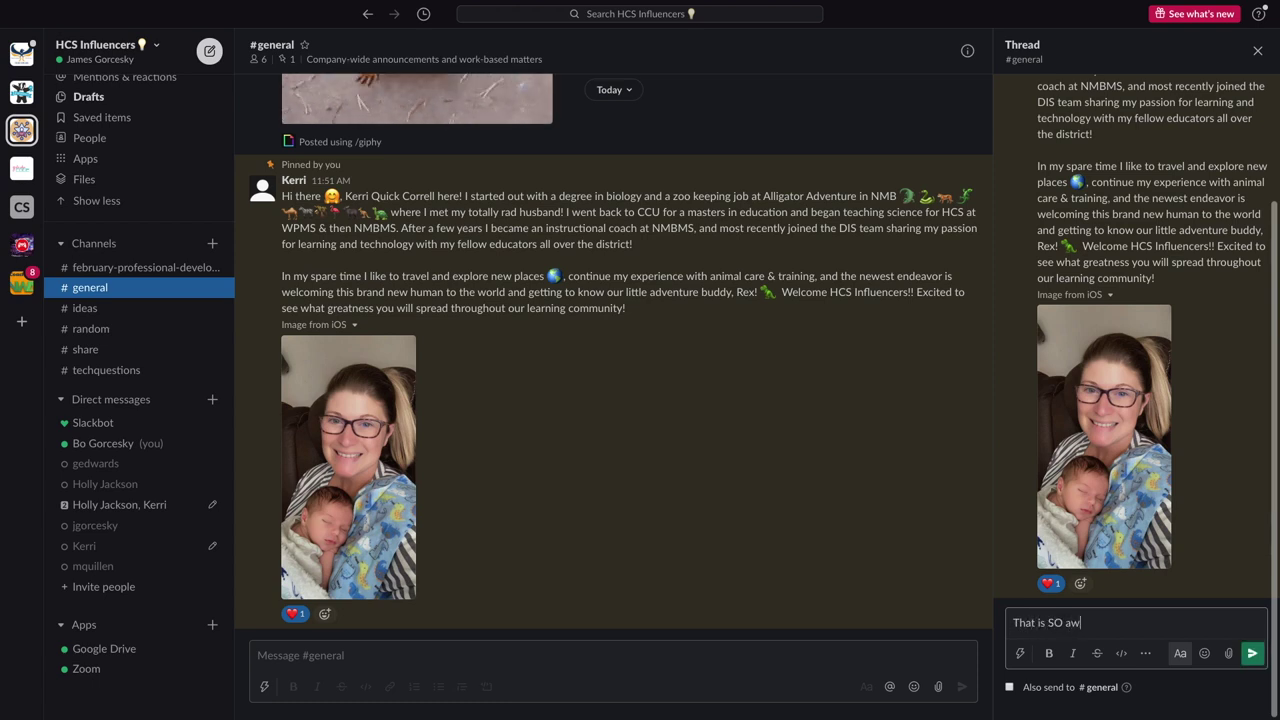
type("esome Kerri - I see that")
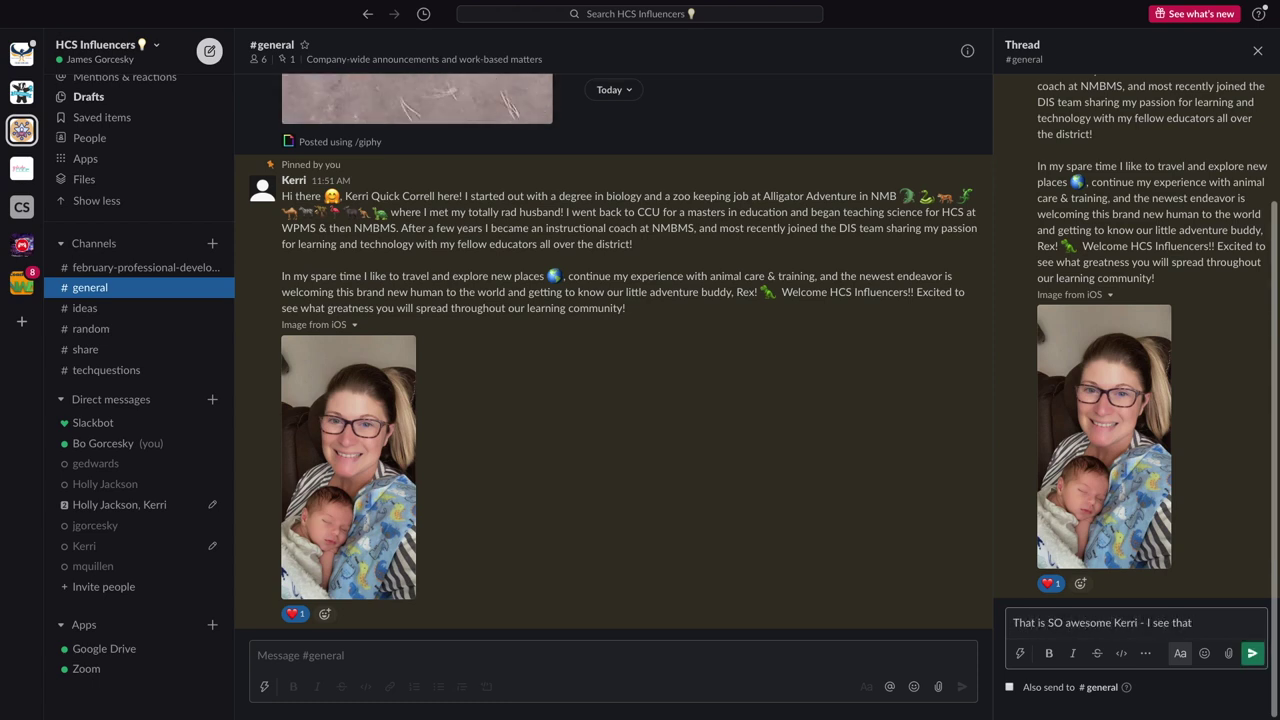
type(" Netflix is making a Jurassic")
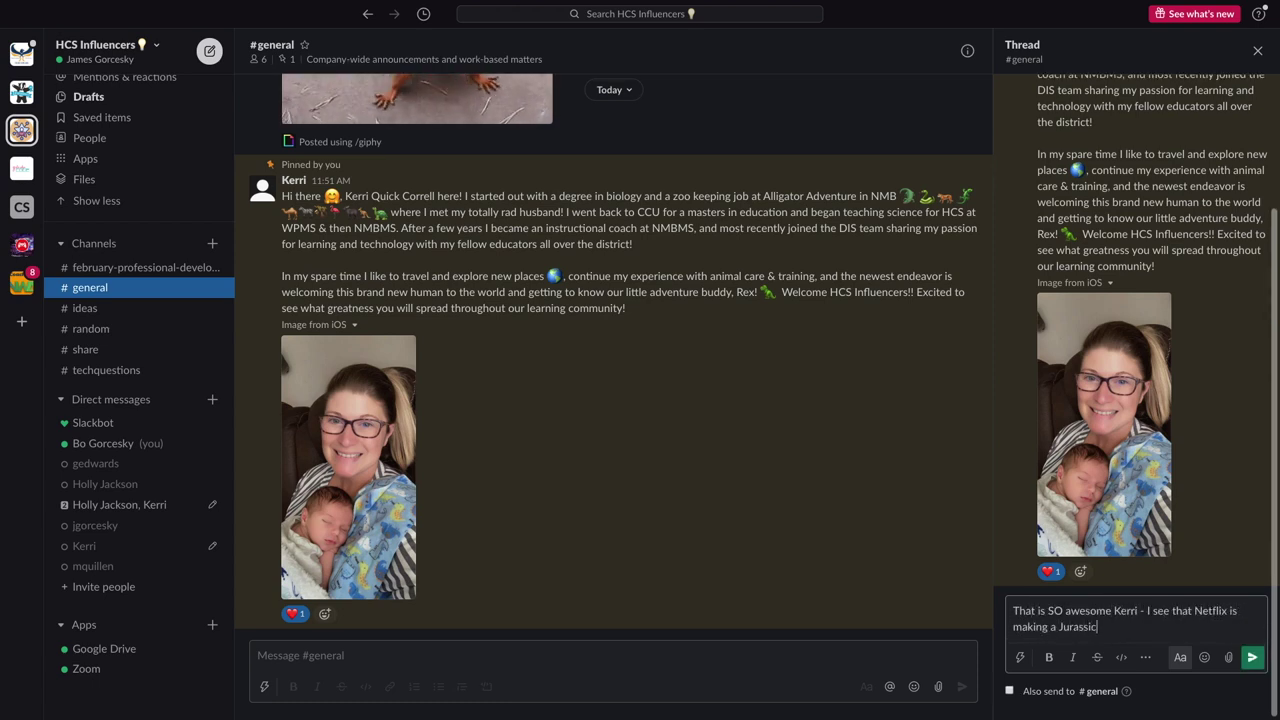
type(" Park tv show. P")
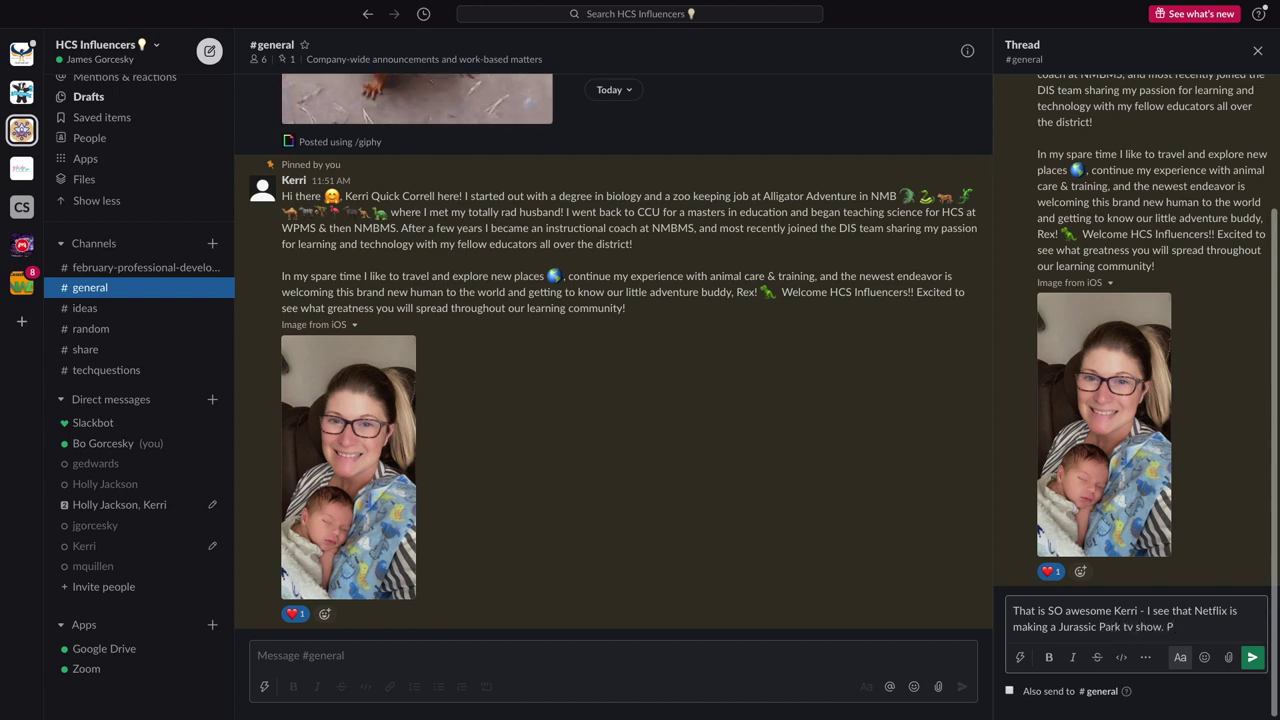
type("ERFECT opportunity for ")
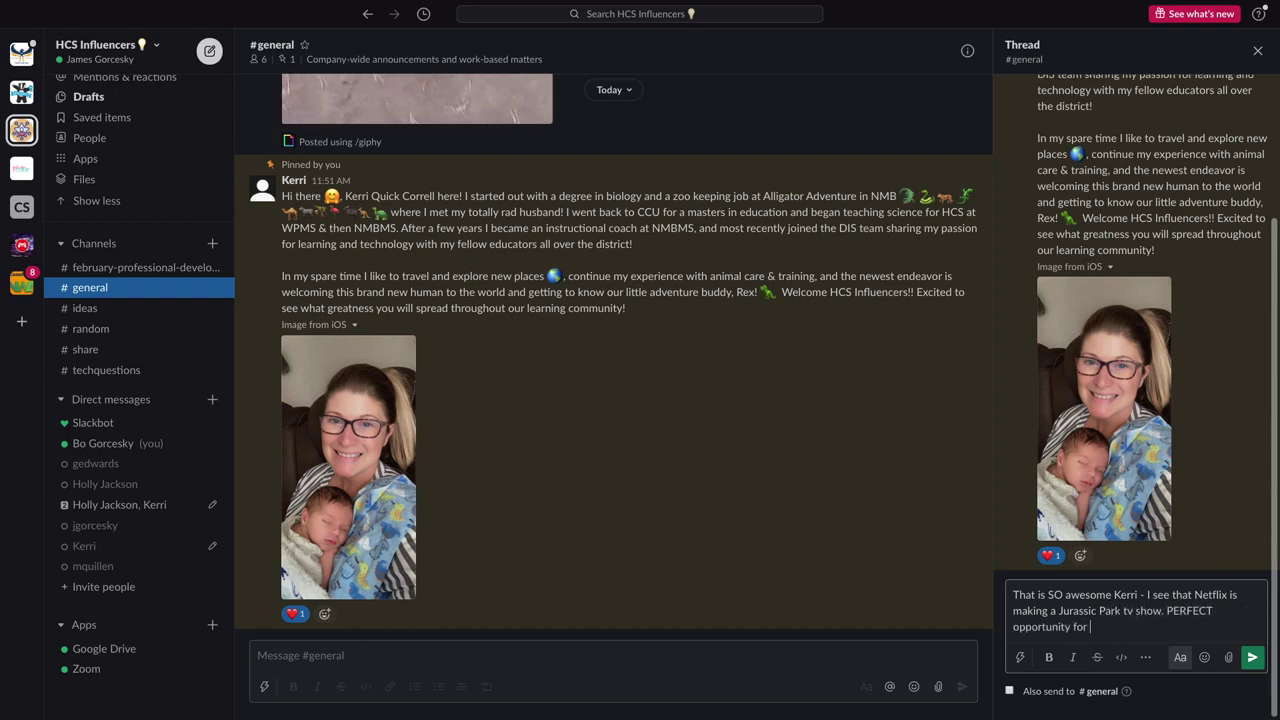
type("birthday swag when h")
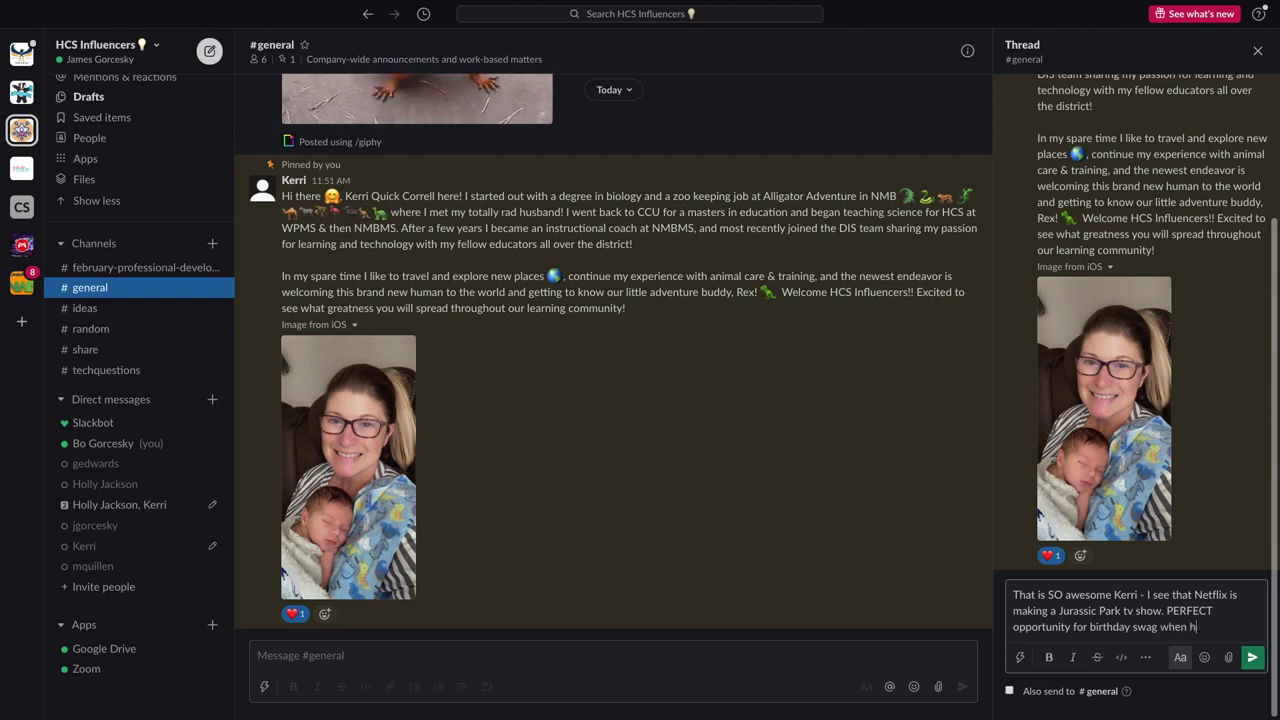
type("e is 1. :)")
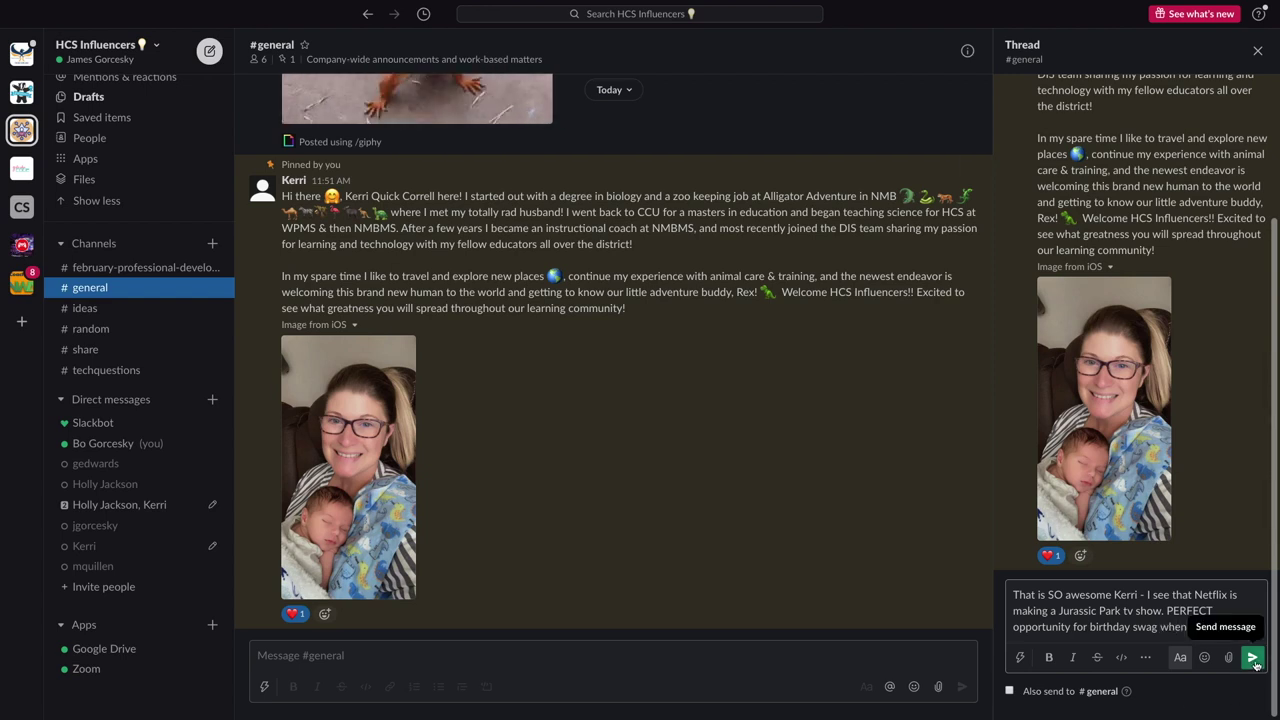
left_click(1253, 660)
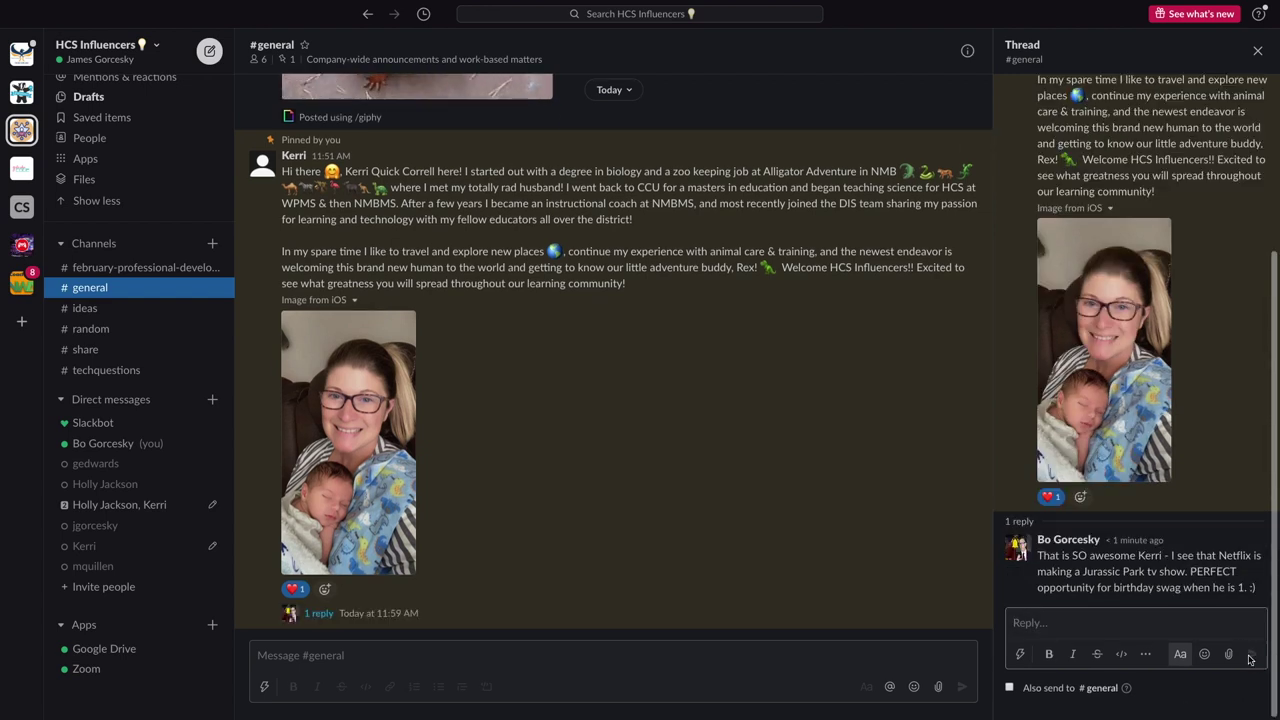
left_click(1257, 51)
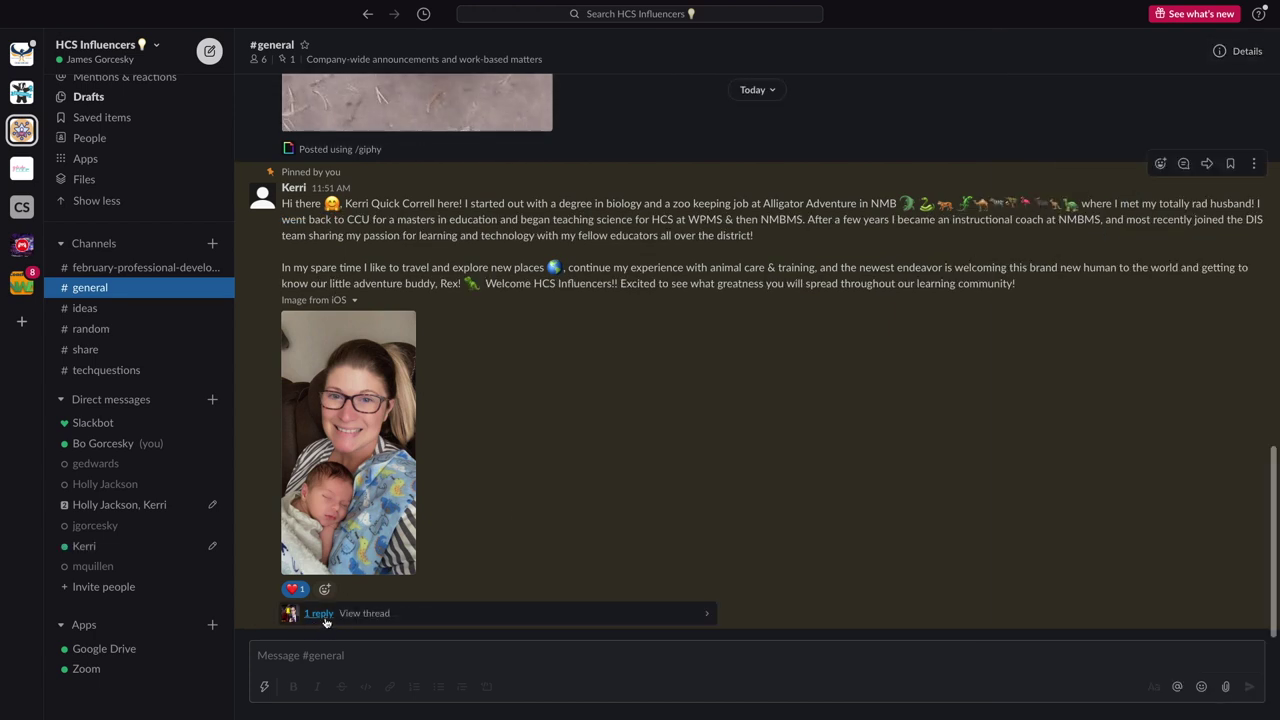
Send the drafted Slack-tips greeting in the teammate's direct message, then return to #general
left_click(708, 617)
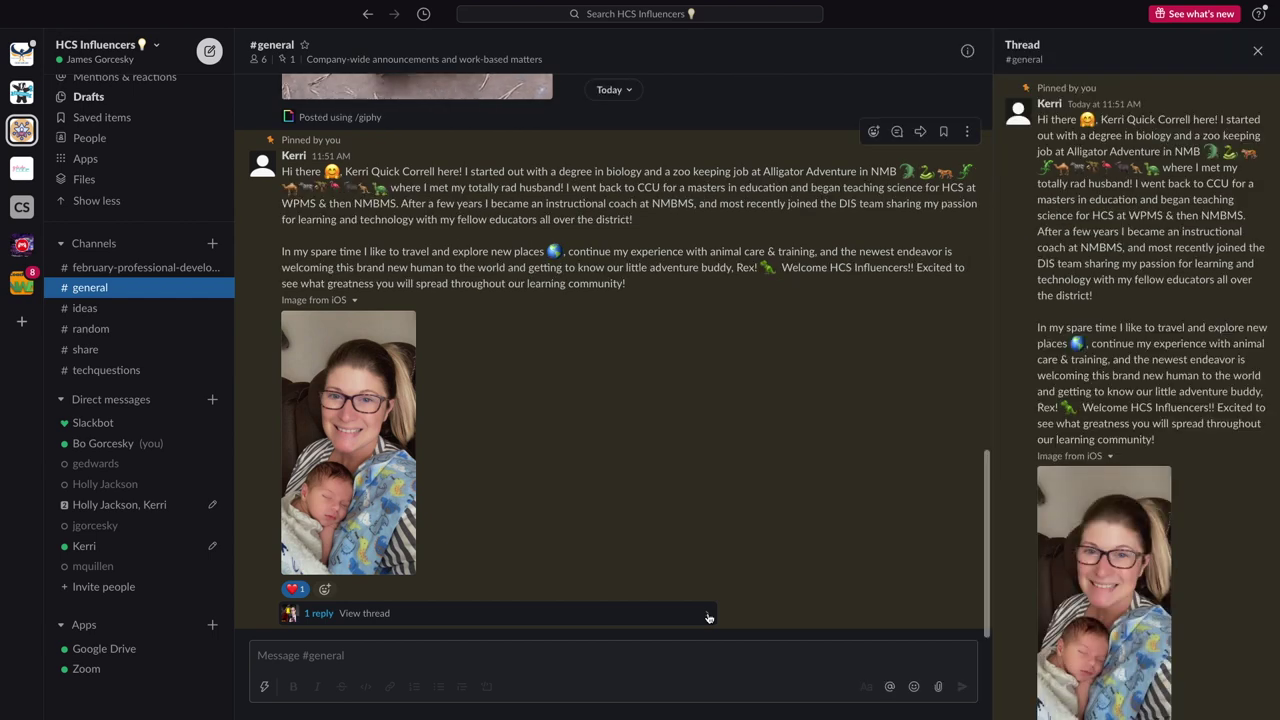
left_click(100, 547)
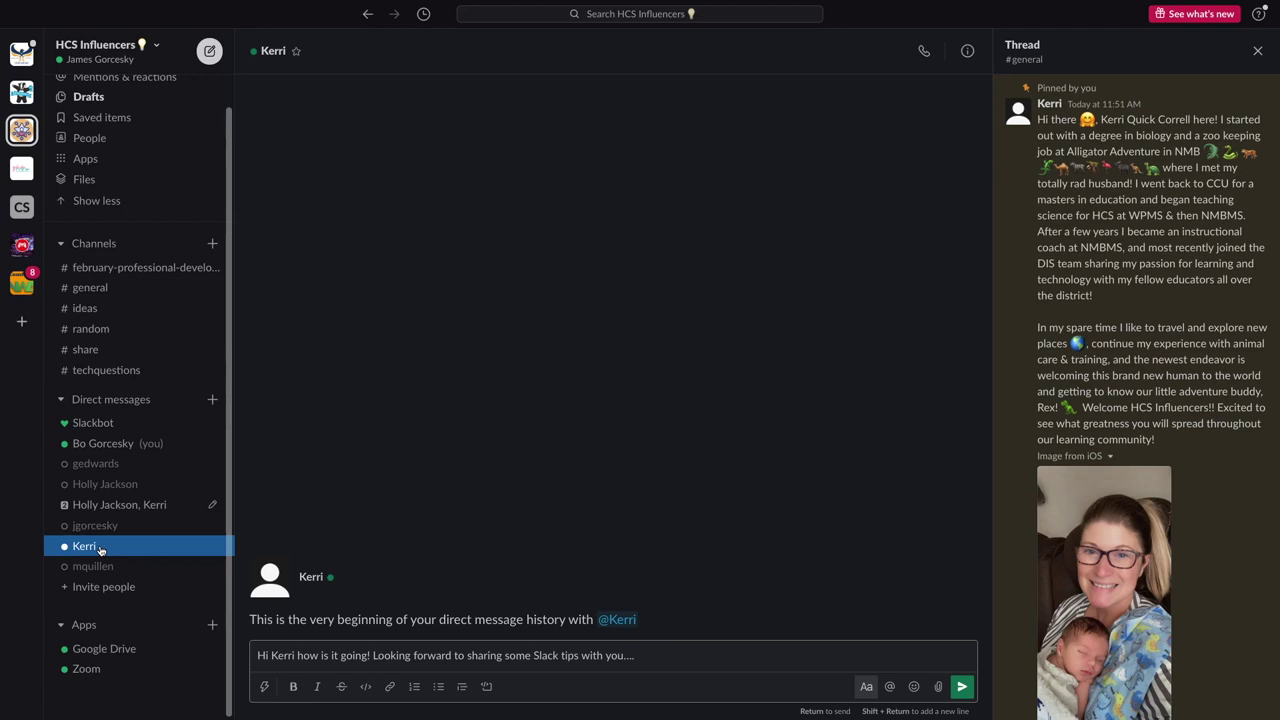
left_click(961, 687)
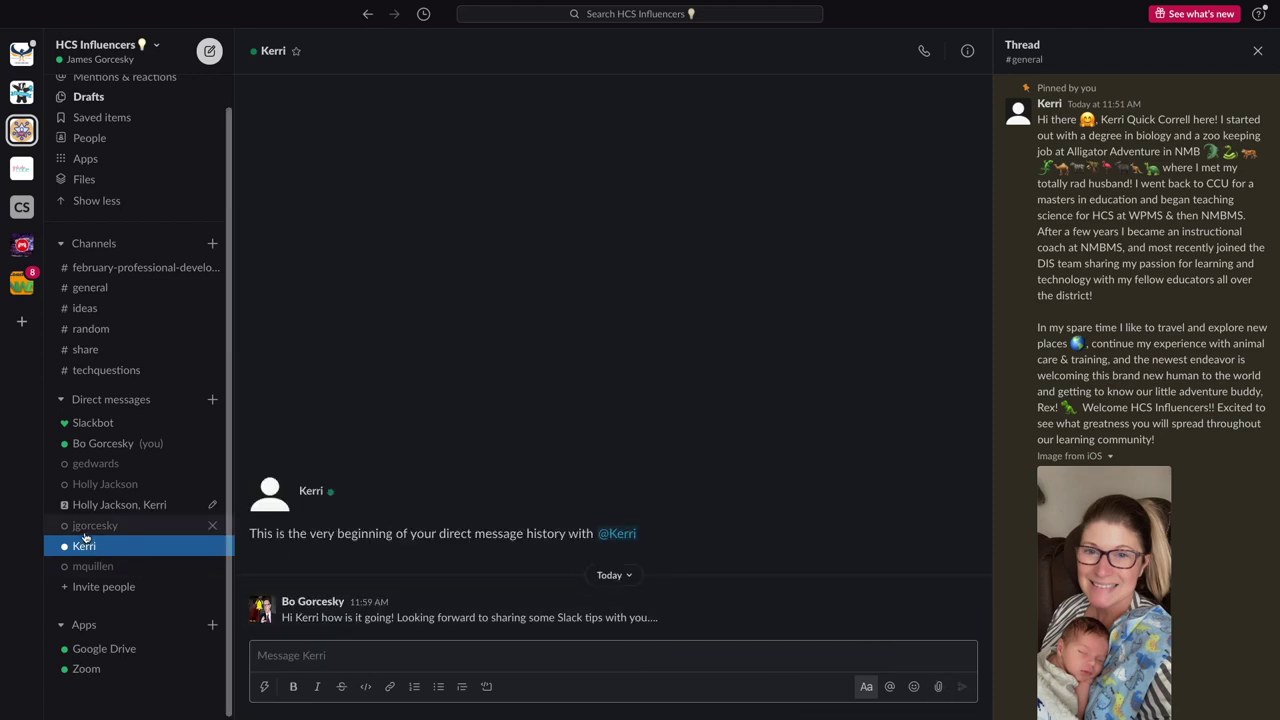
scroll(130, 420, "up", 1)
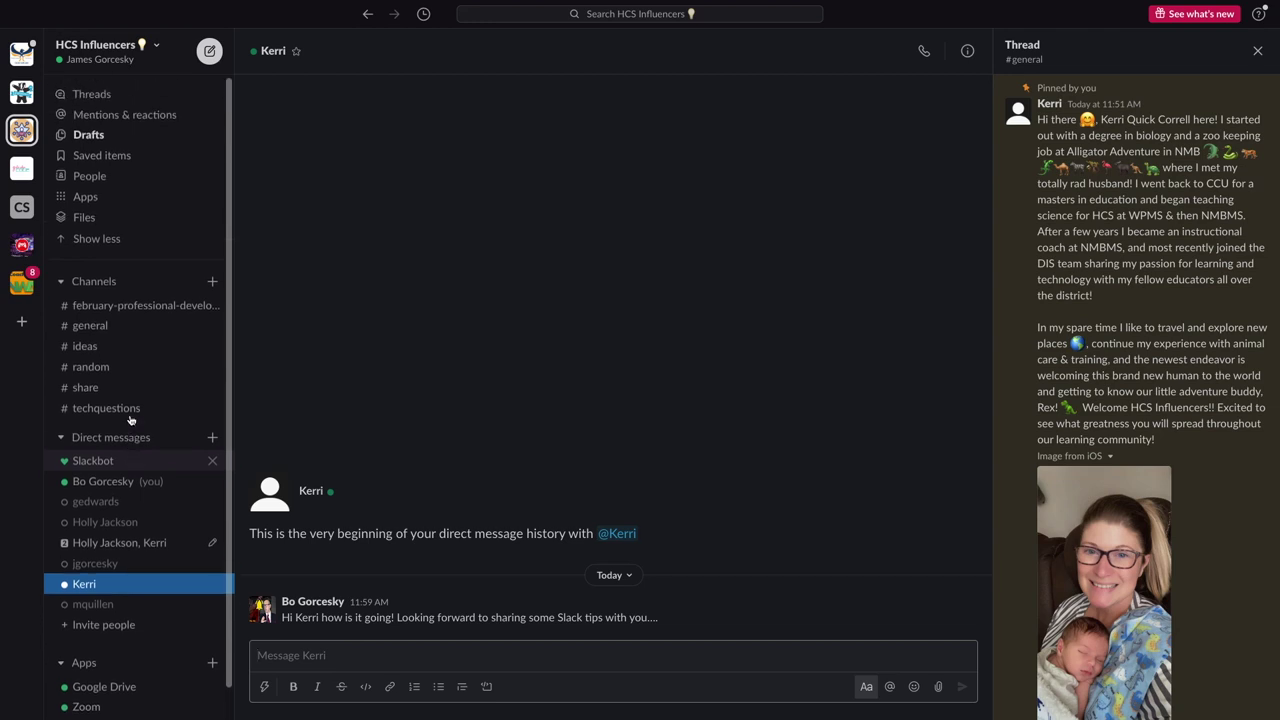
left_click(87, 139)
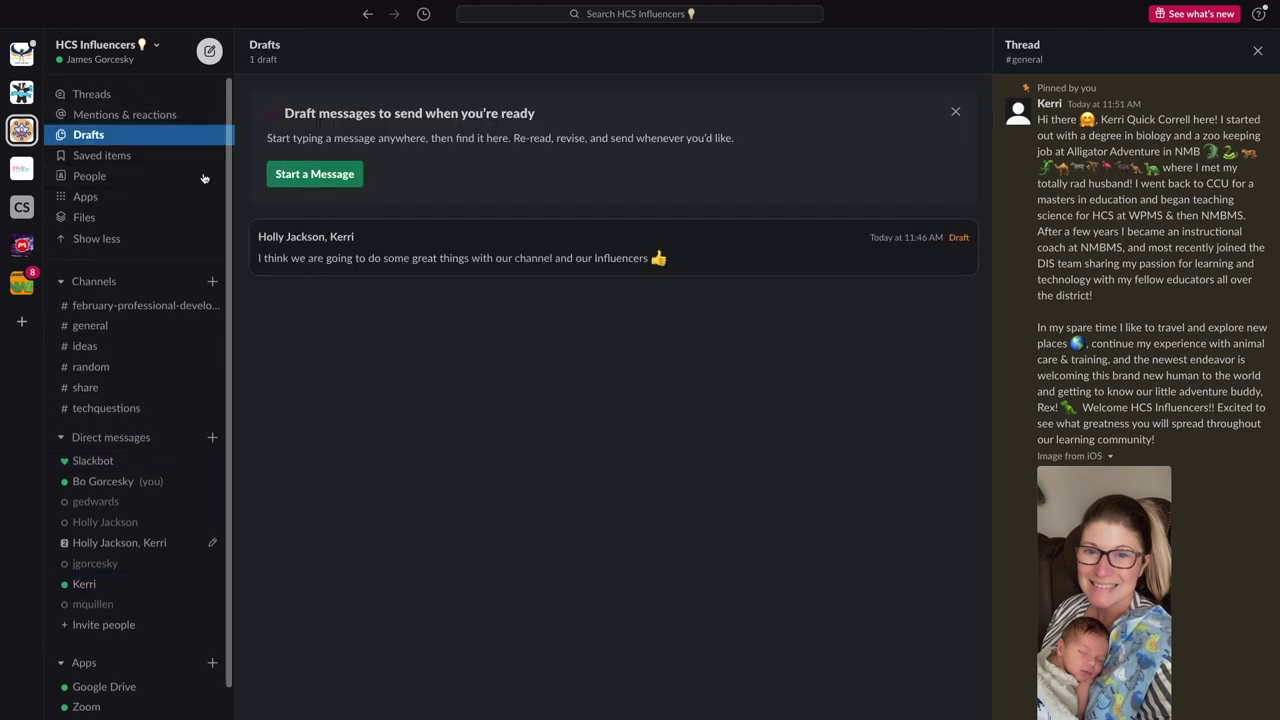
left_click(90, 325)
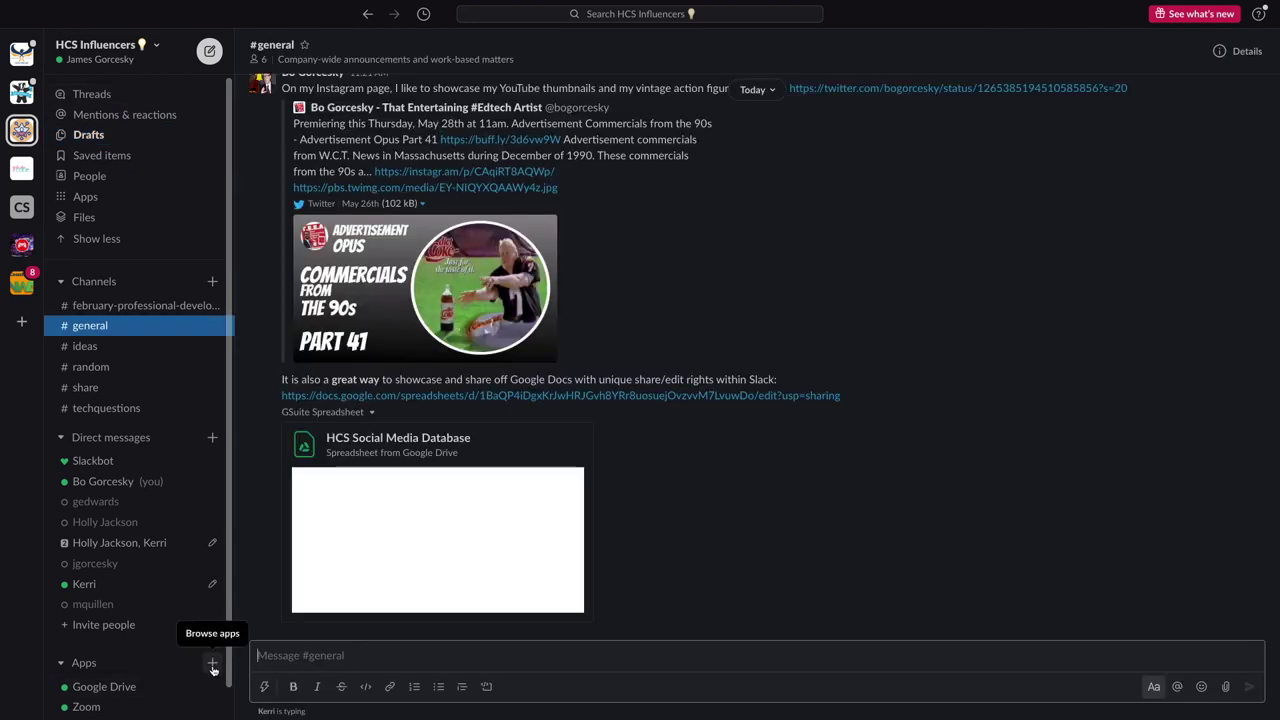
Scroll through the workspace's Apps page, then open the web App Directory showing giphy results
left_click(212, 665)
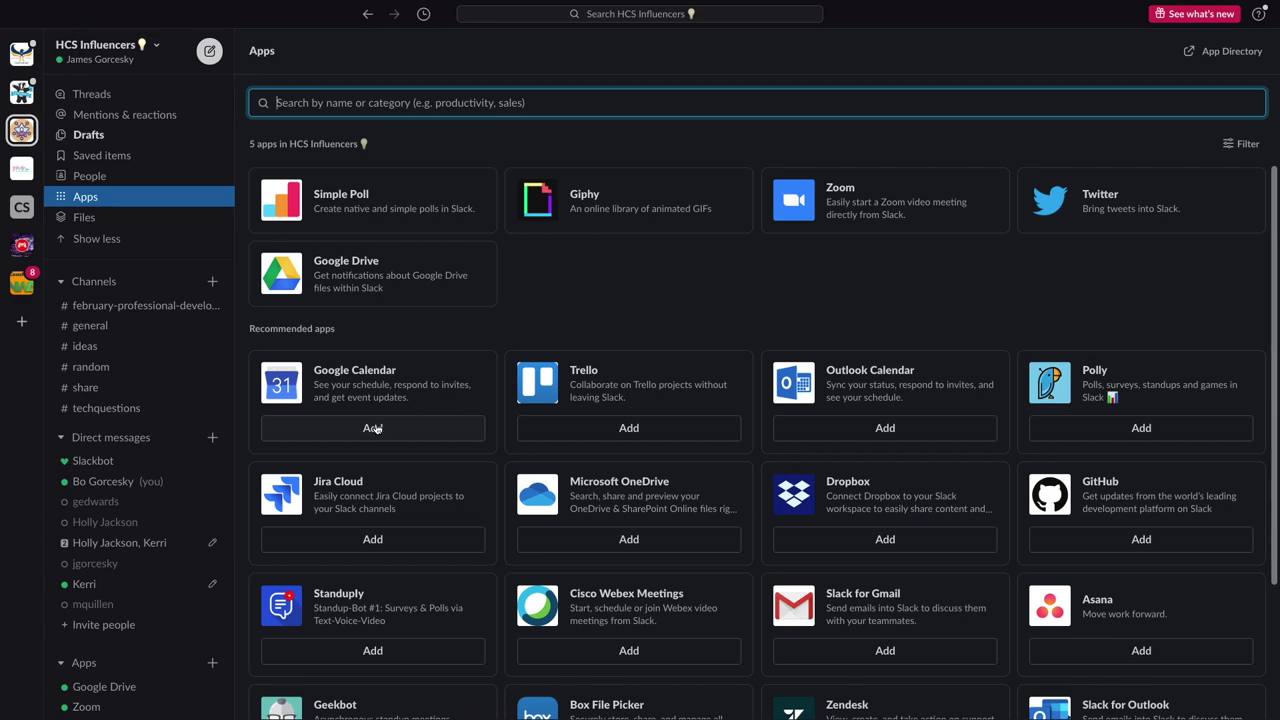
scroll(733, 668, "down", 3)
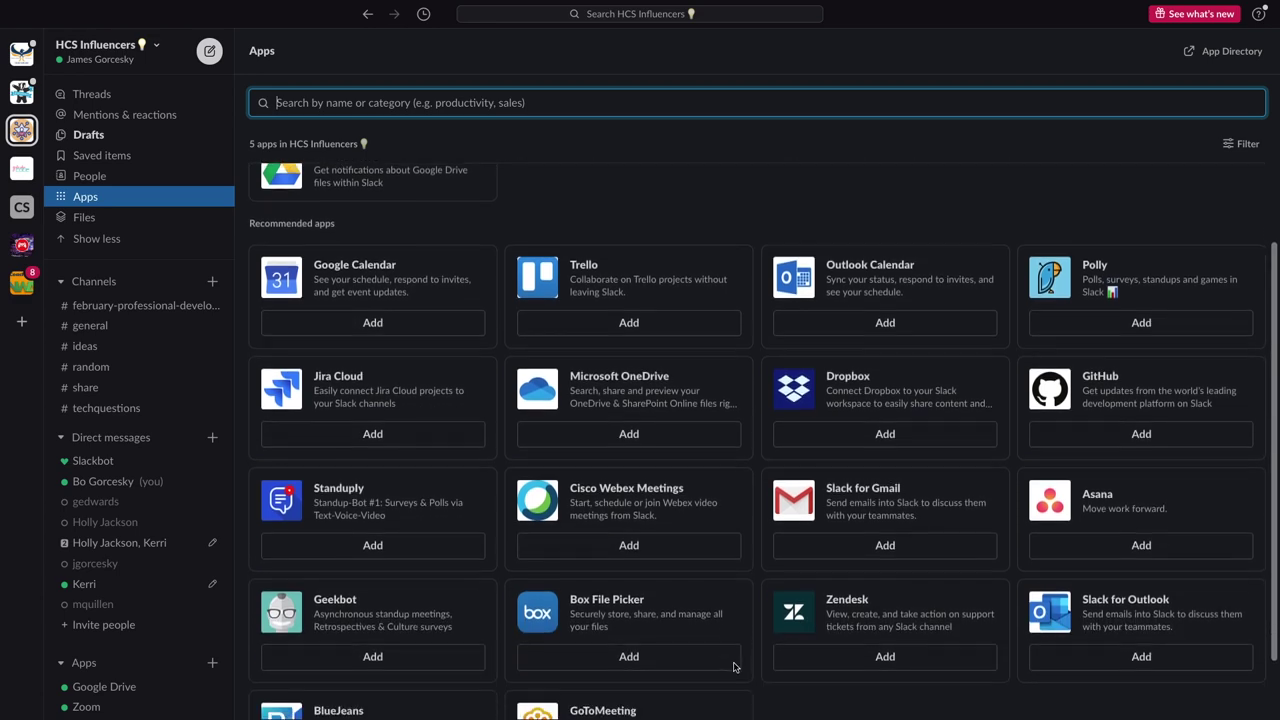
scroll(733, 668, "down", 2)
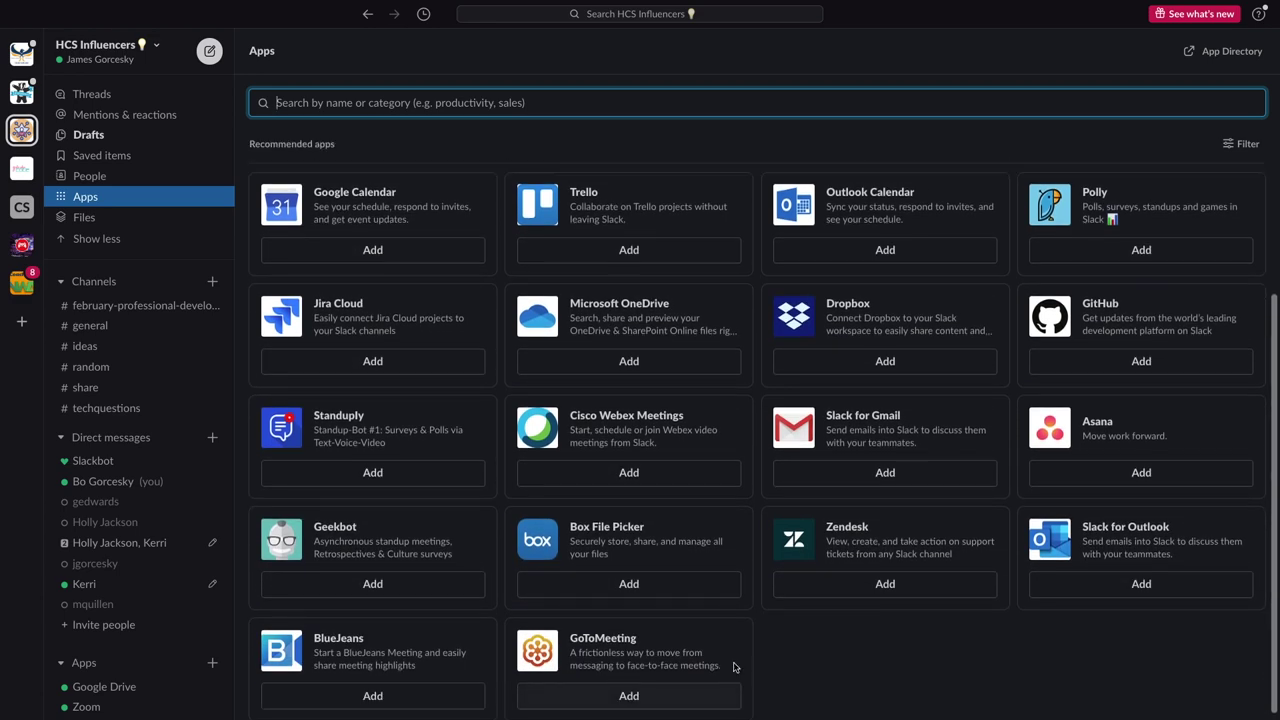
scroll(733, 668, "up", 5)
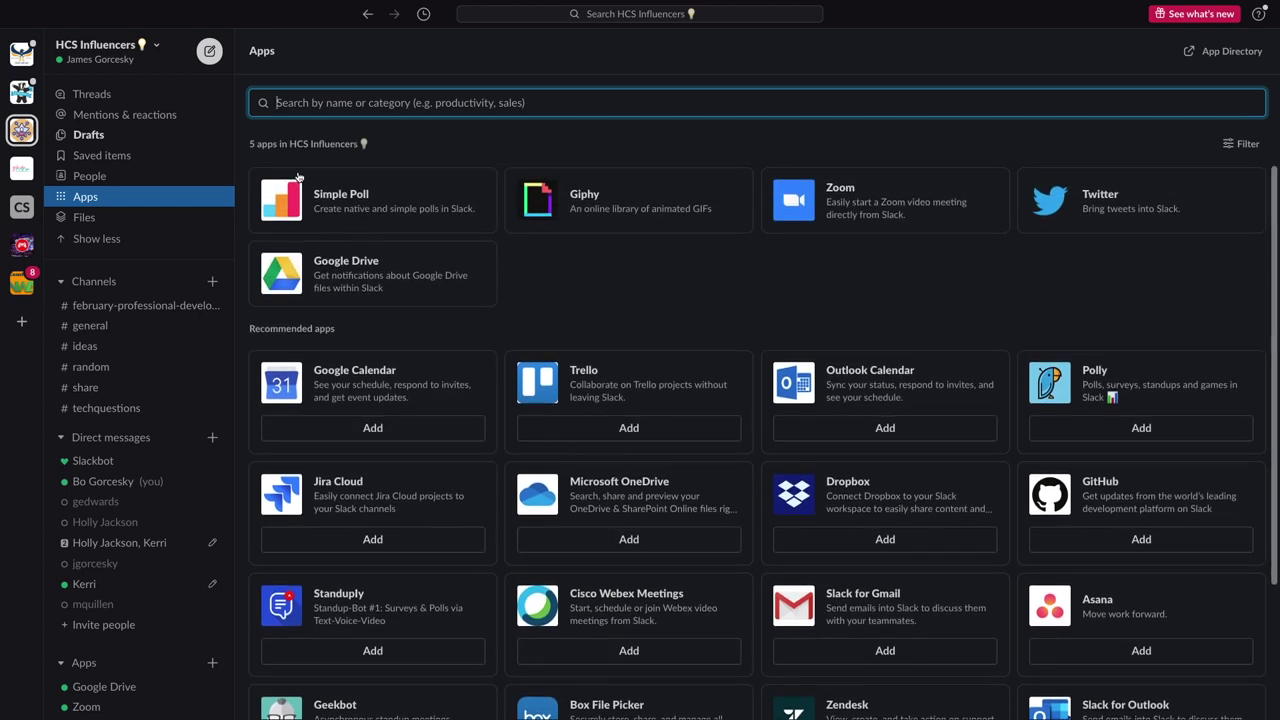
left_click(1213, 52)
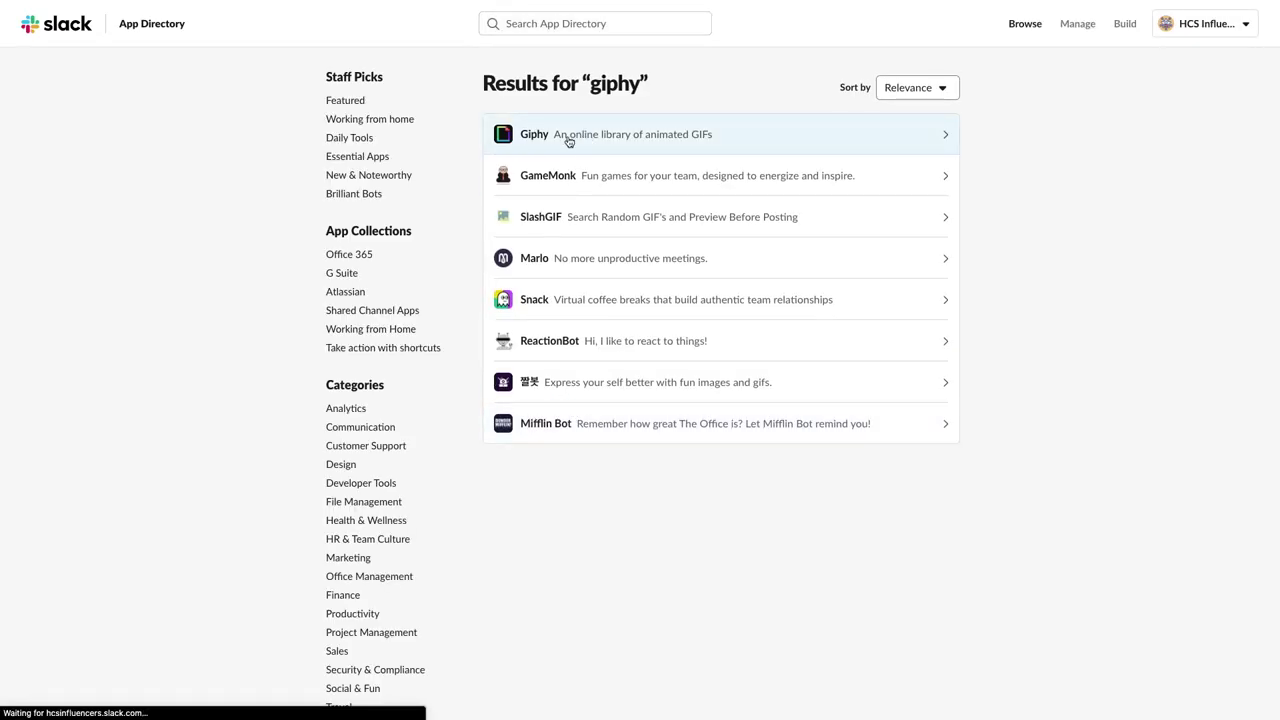
Save Giphy's integration with maximum GIF rating 'All – Full library' and return to Slack's #general
left_click(568, 142)
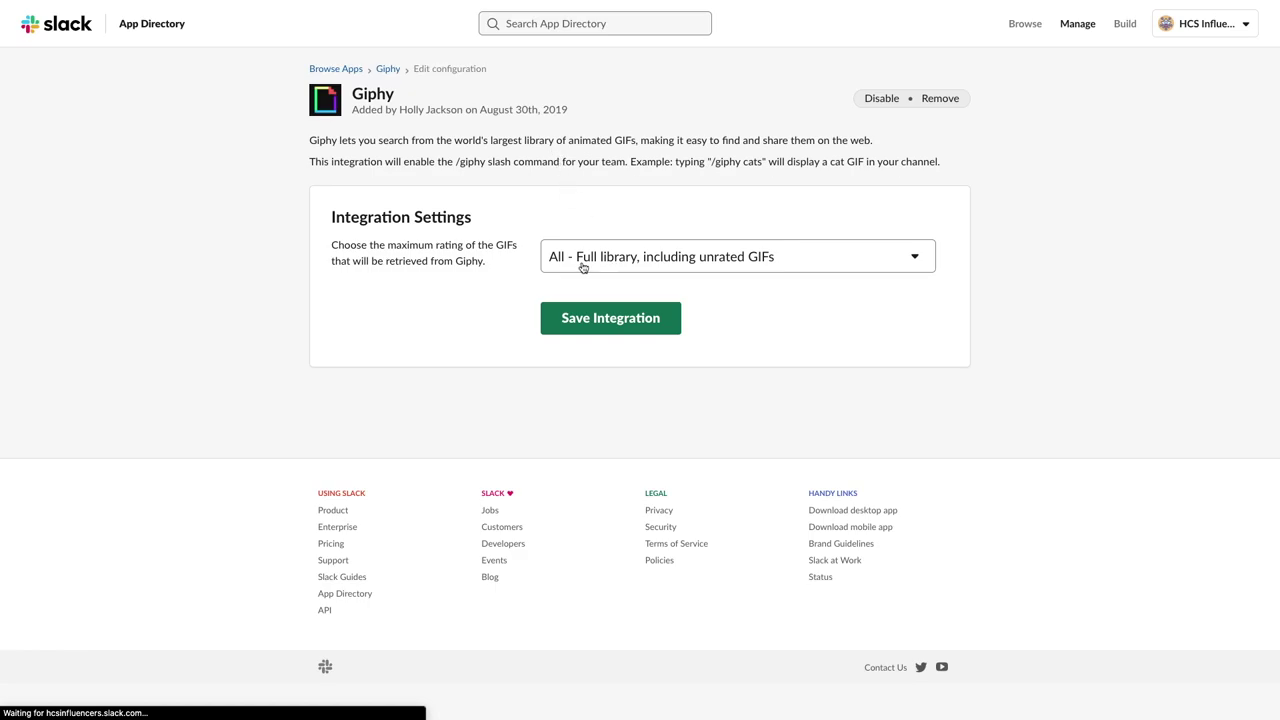
left_click(853, 258)
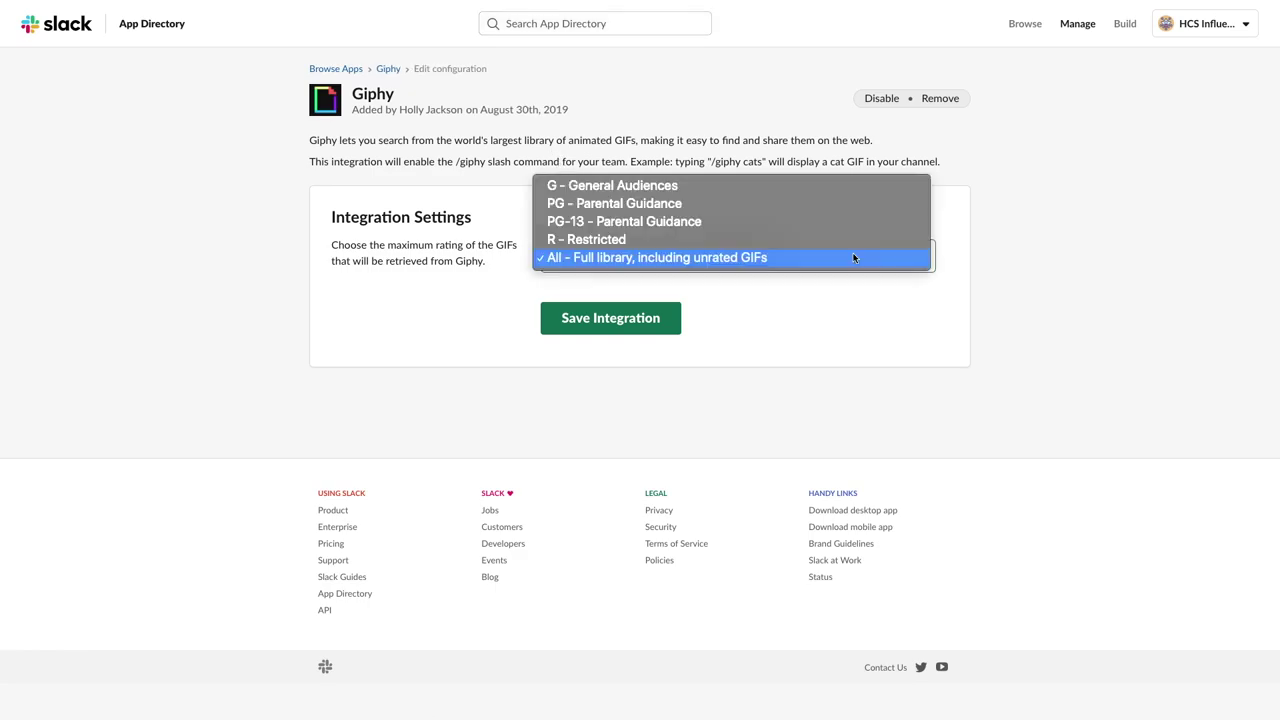
left_click(700, 258)
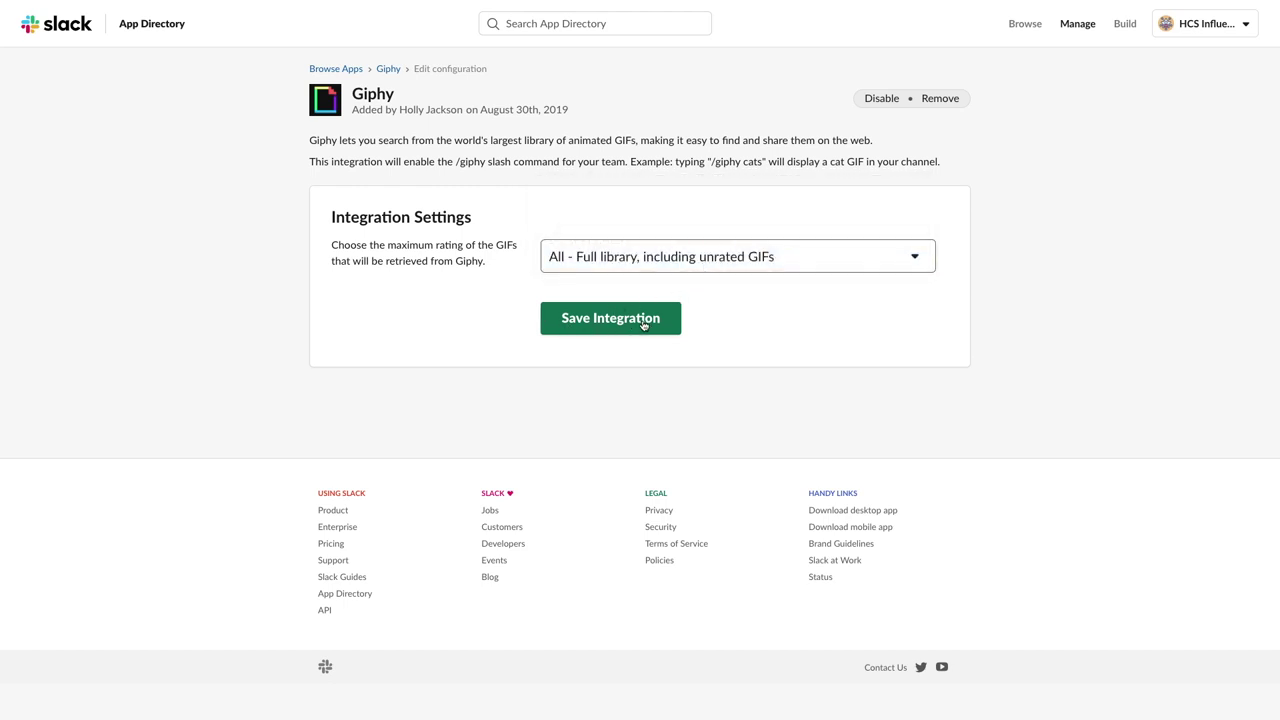
left_click(643, 324)
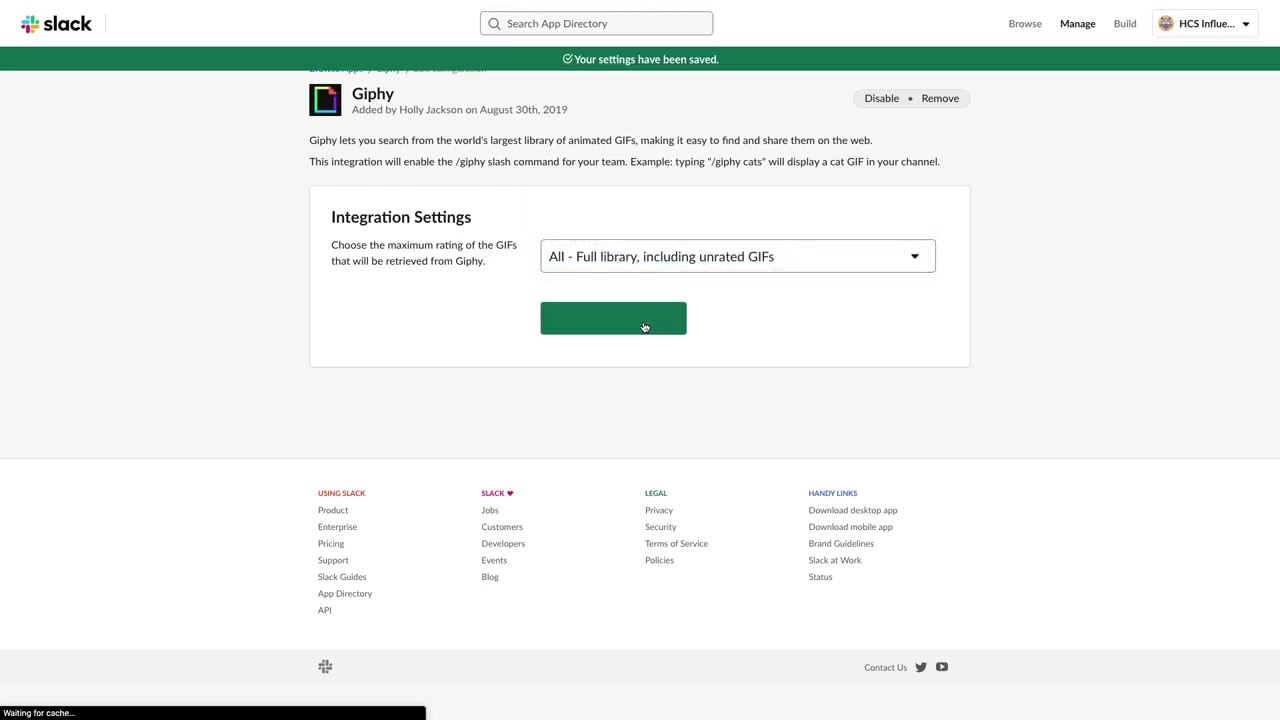
key("ctrl+Left")
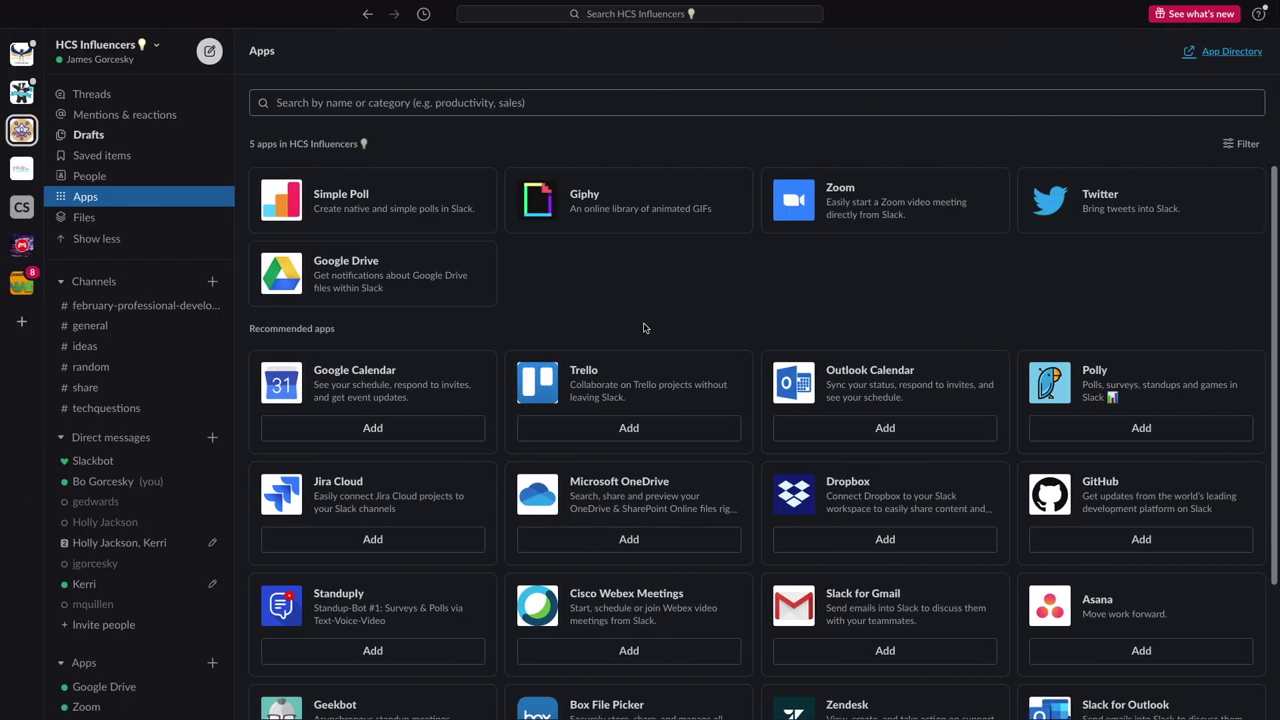
left_click(367, 15)
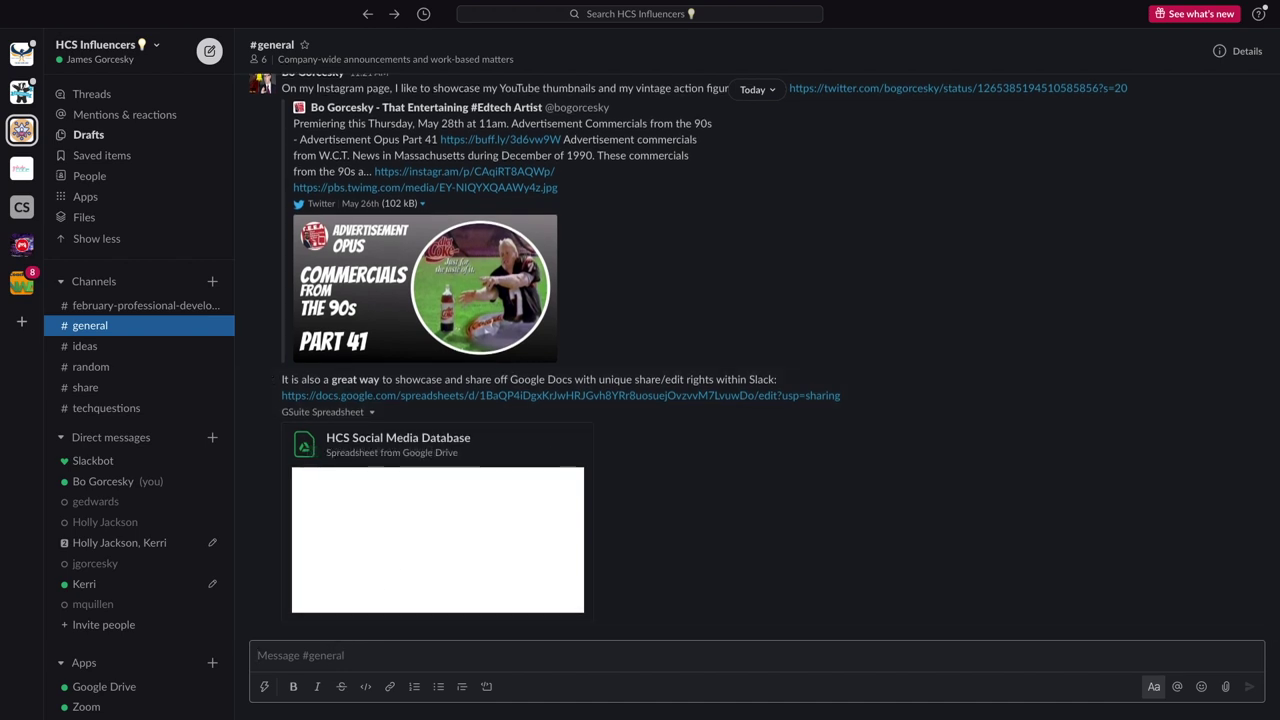
Run /giphy excited in #general and send the squirrel GIF preview
type("/")
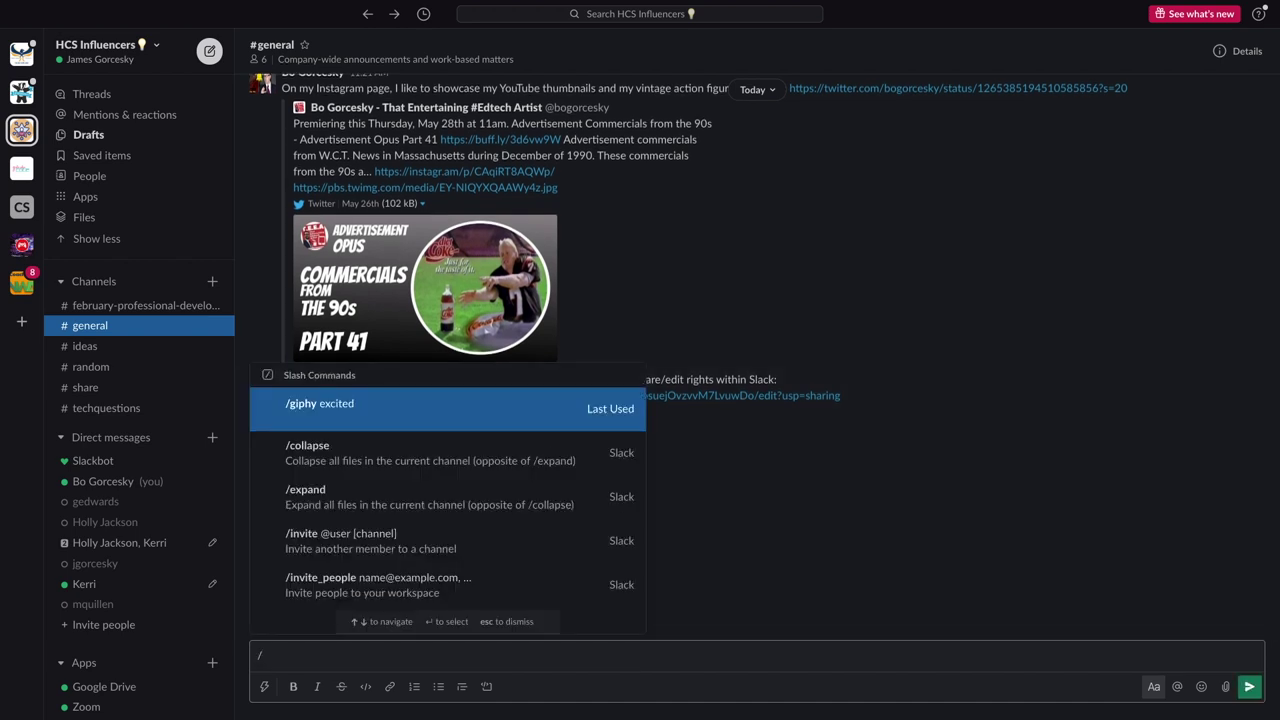
type("giphy excited")
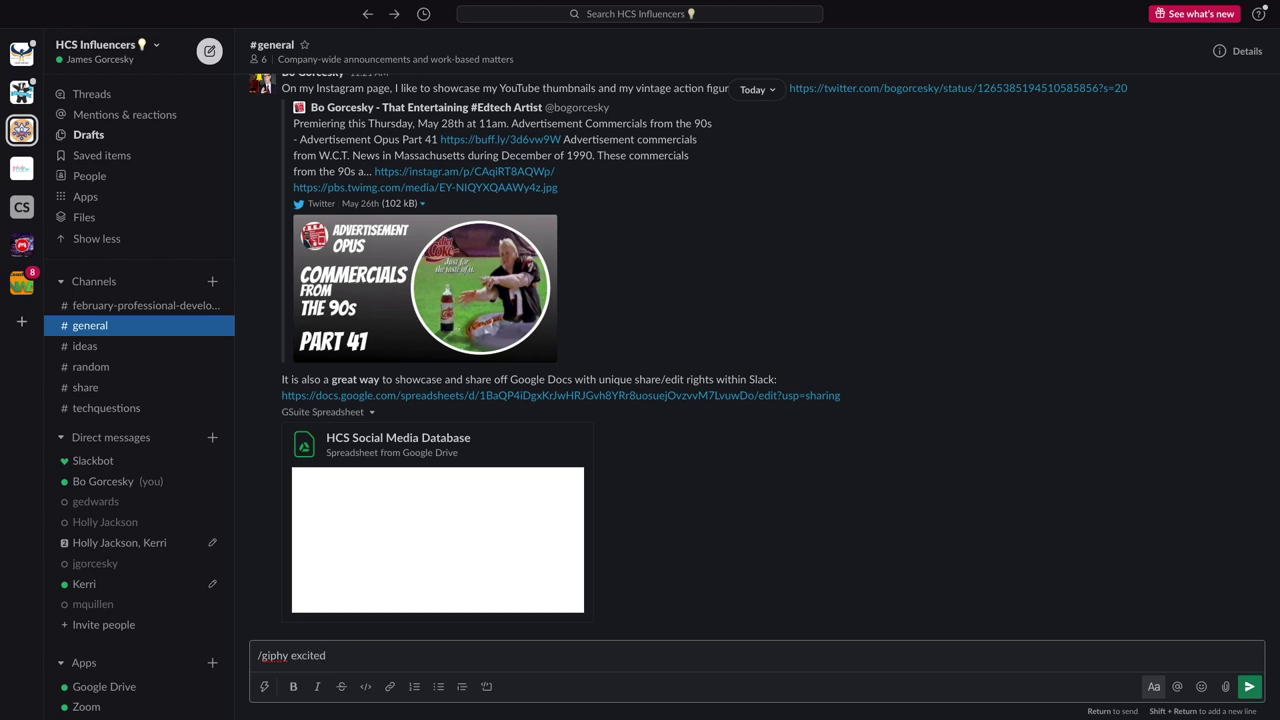
key("Return")
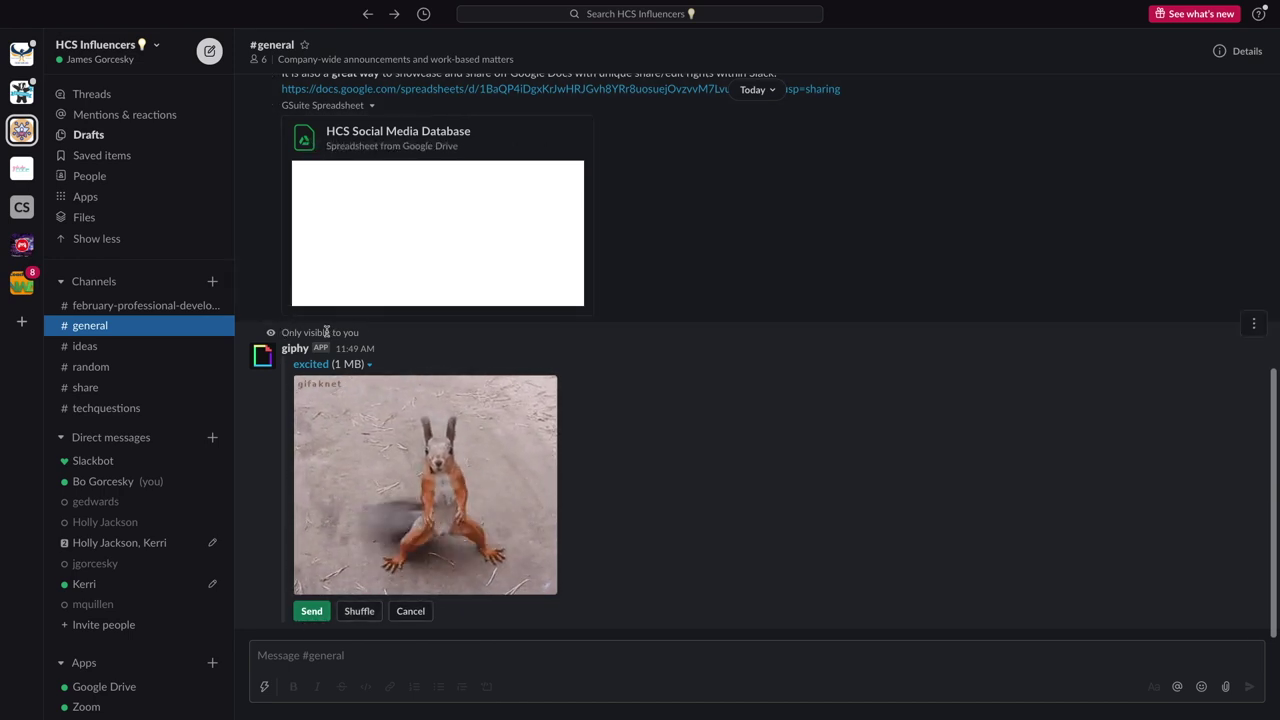
left_click(311, 611)
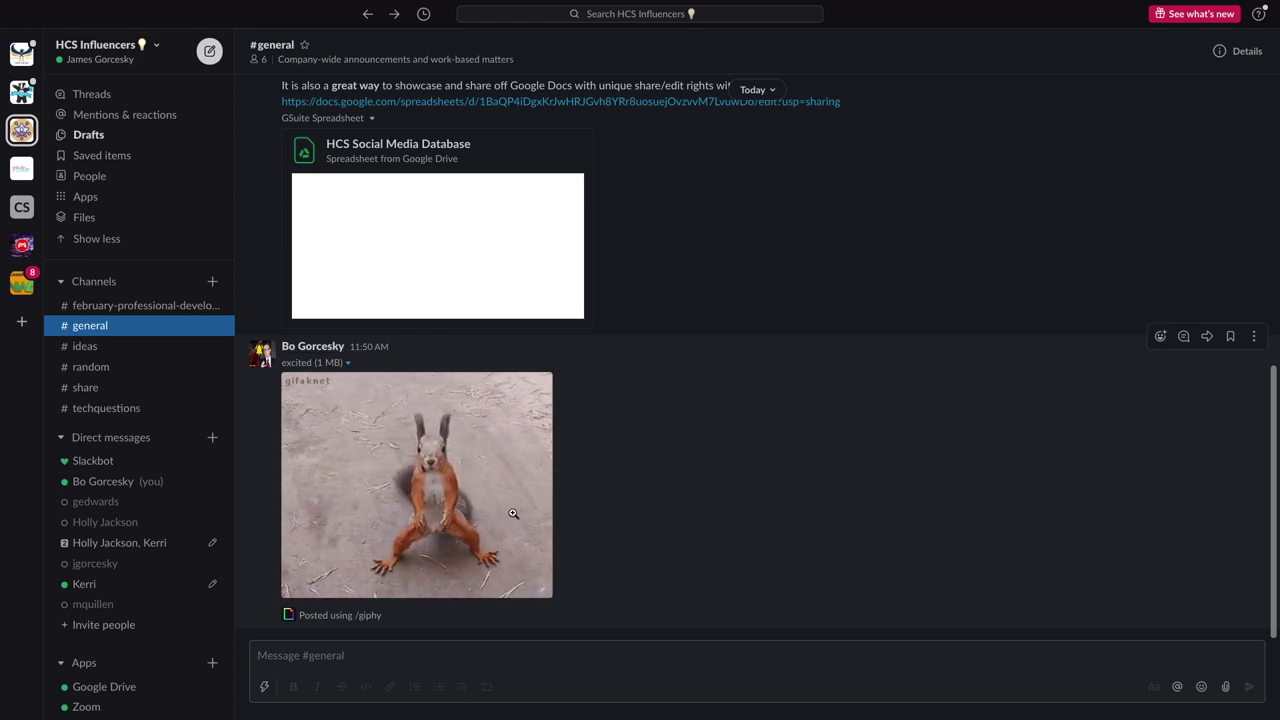
Browse #ideas, #random, #share and #techquestions, finishing on #february-professional-development-sessions
left_click(88, 348)
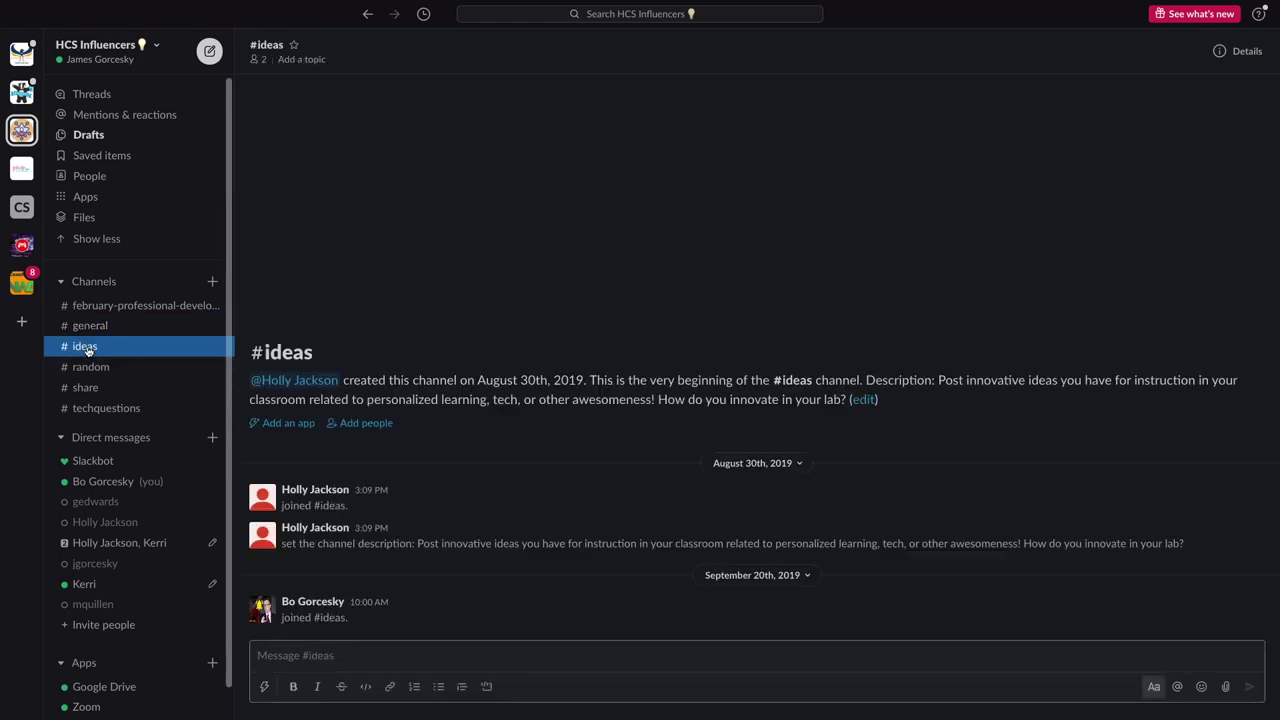
left_click(92, 367)
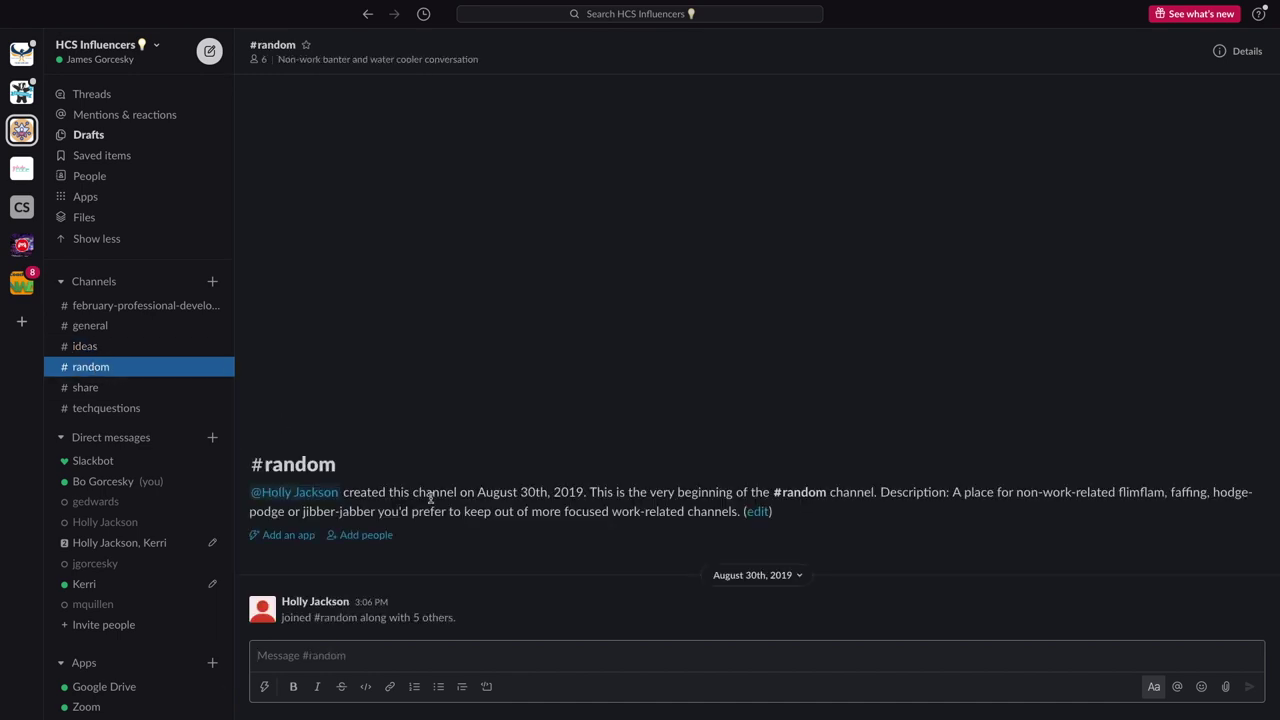
left_click(86, 389)
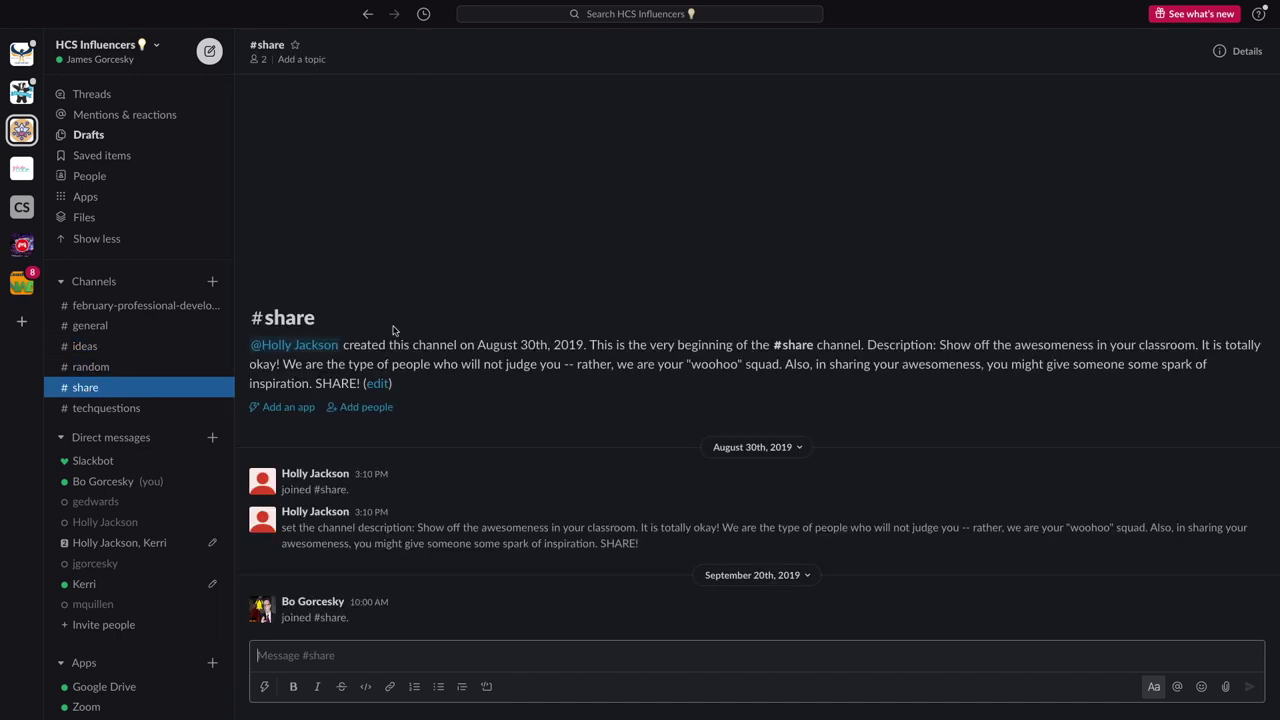
left_click(106, 408)
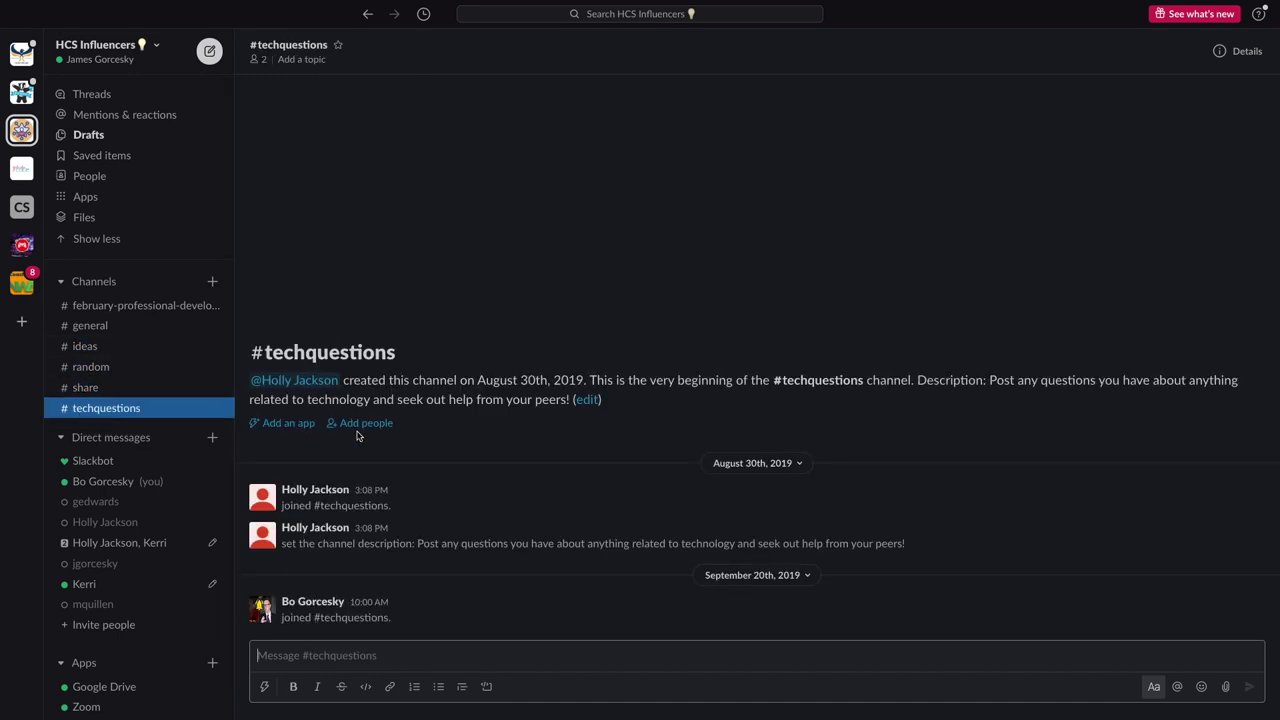
left_click(150, 305)
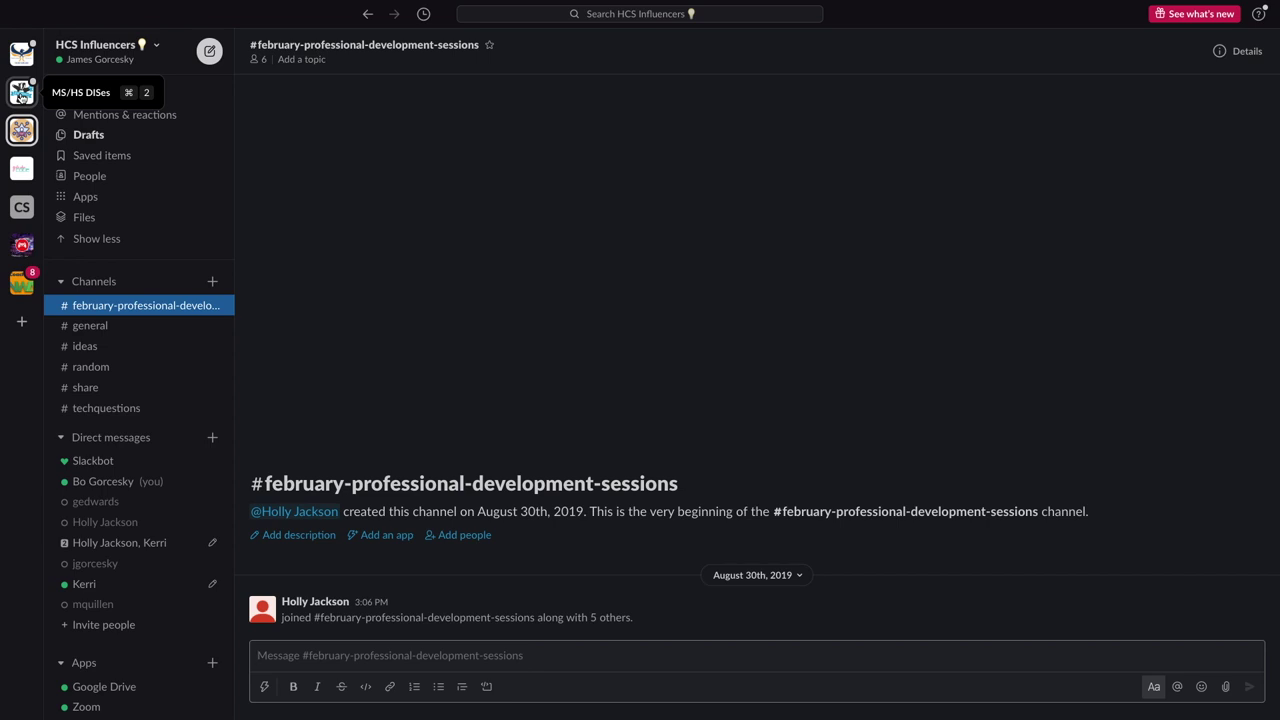
scroll(100, 300, "down", 1)
Go back to #general, where the excited squirrel GIF is posted
left_click(80, 290)
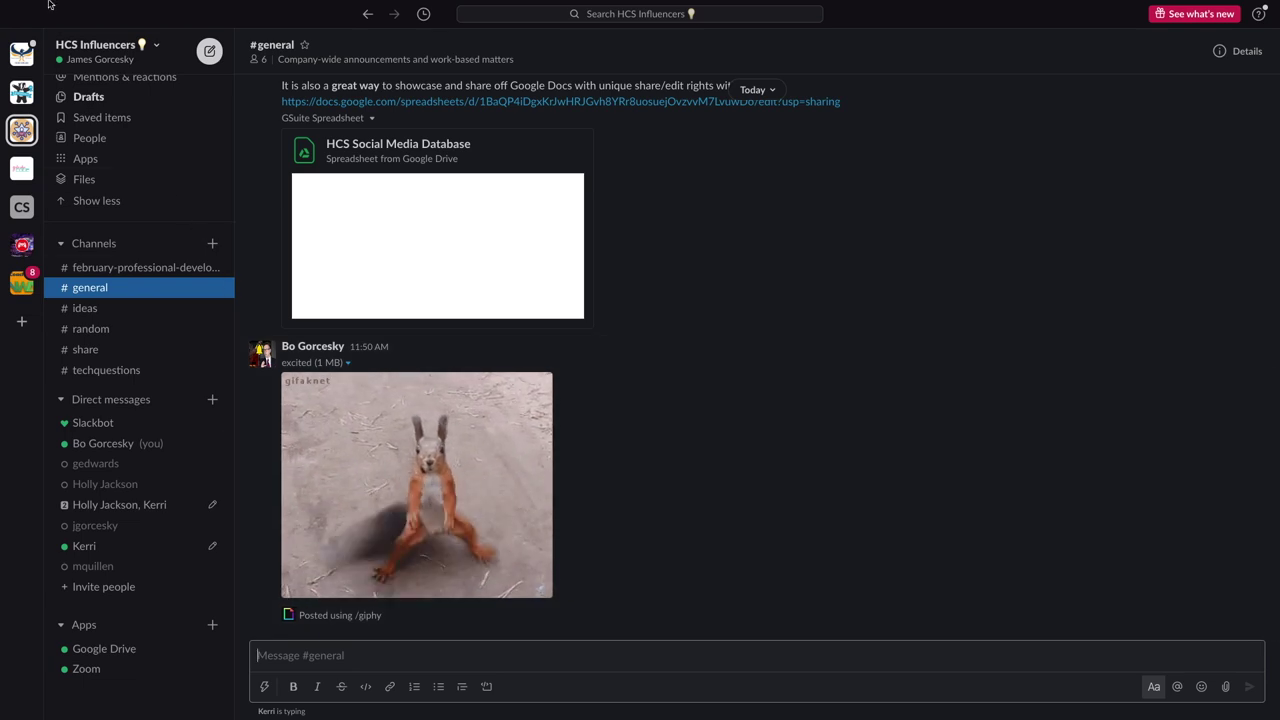
mouse_move(48, 6)
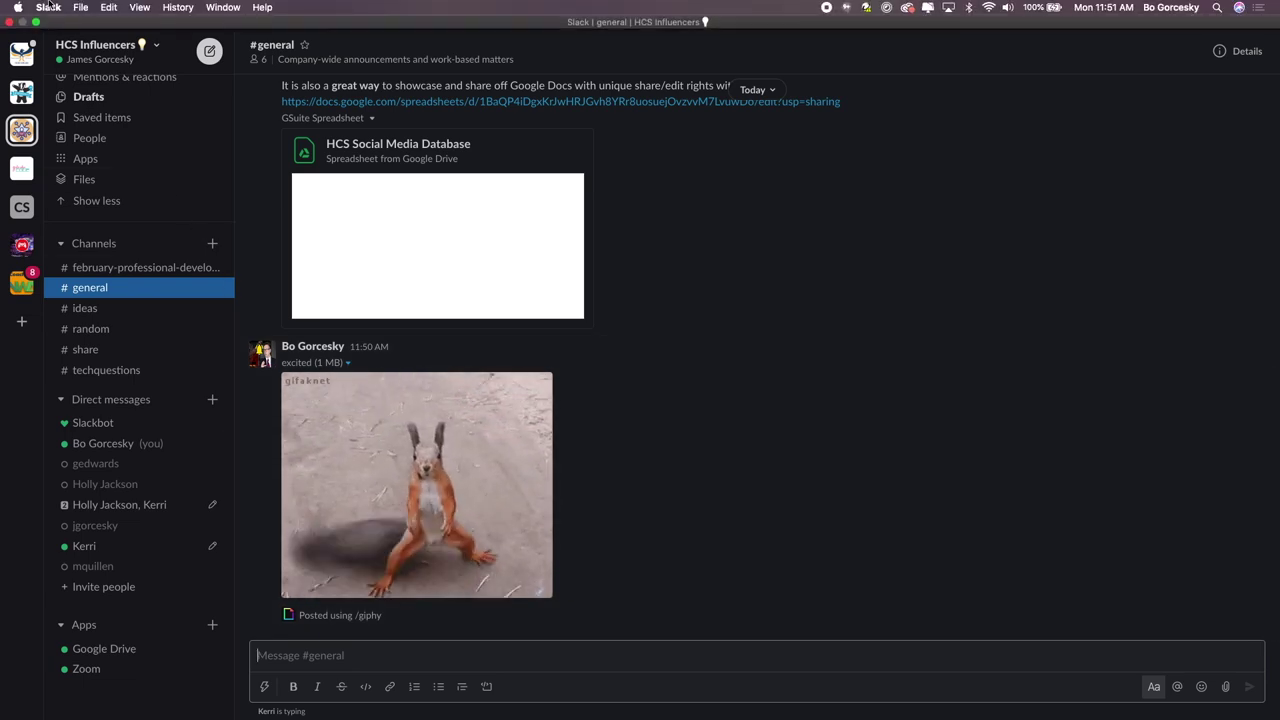